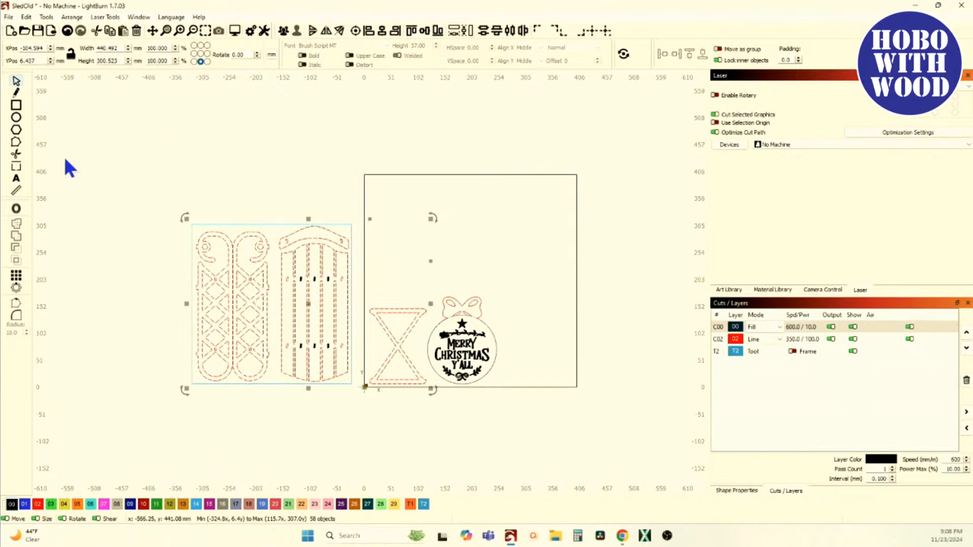
Offset the selected sled parts inward by 0 mm with the Corner style, and ungroup the resulting outlines
{"action": "left_click", "coordinate": [16, 210]}
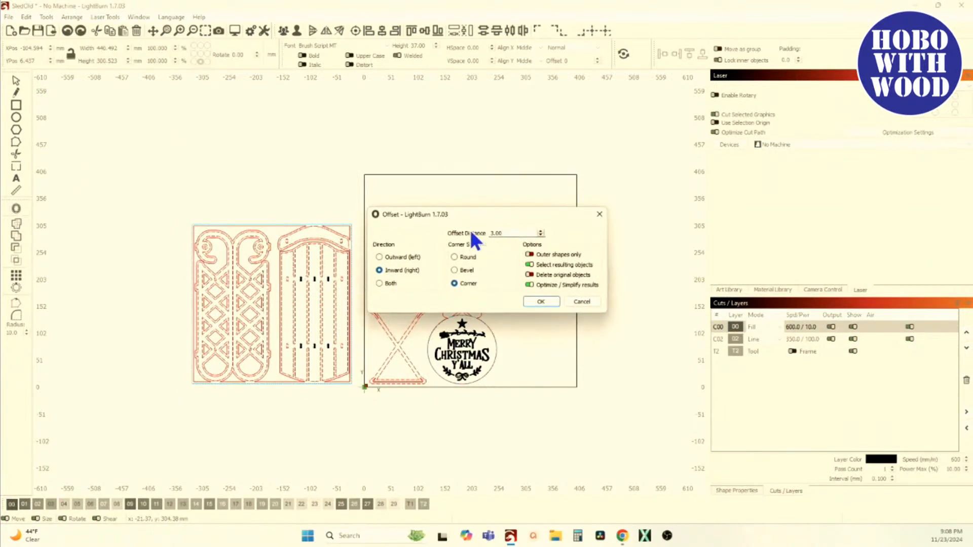
{"action": "left_click_drag", "start_coordinate": [510, 236], "coordinate": [452, 243]}
{"action": "type", "text": "0"}
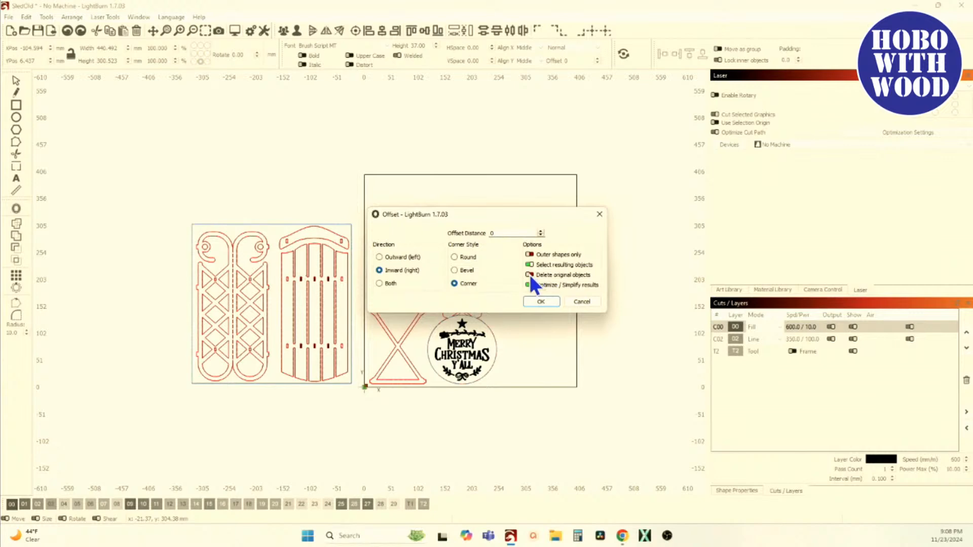
{"action": "left_click", "coordinate": [541, 301]}
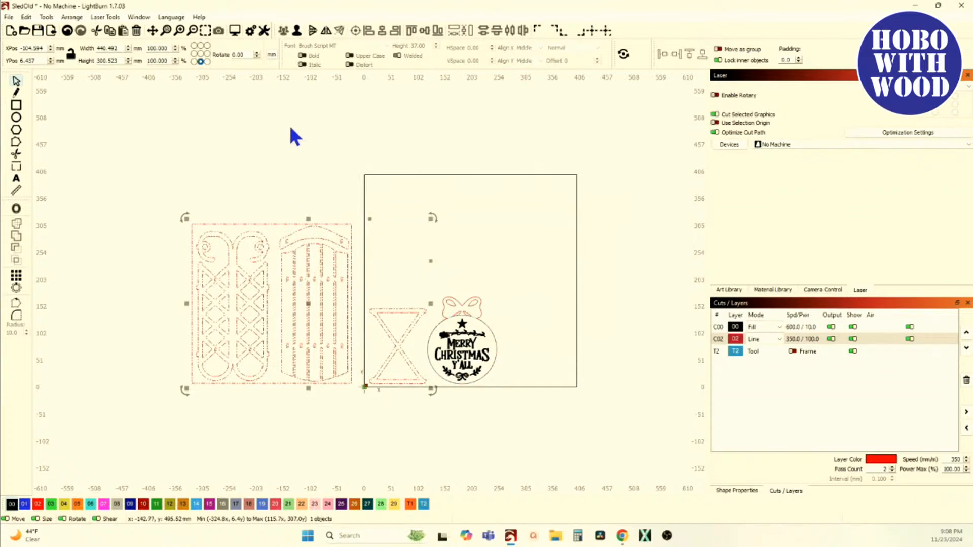
{"action": "left_click", "coordinate": [296, 31]}
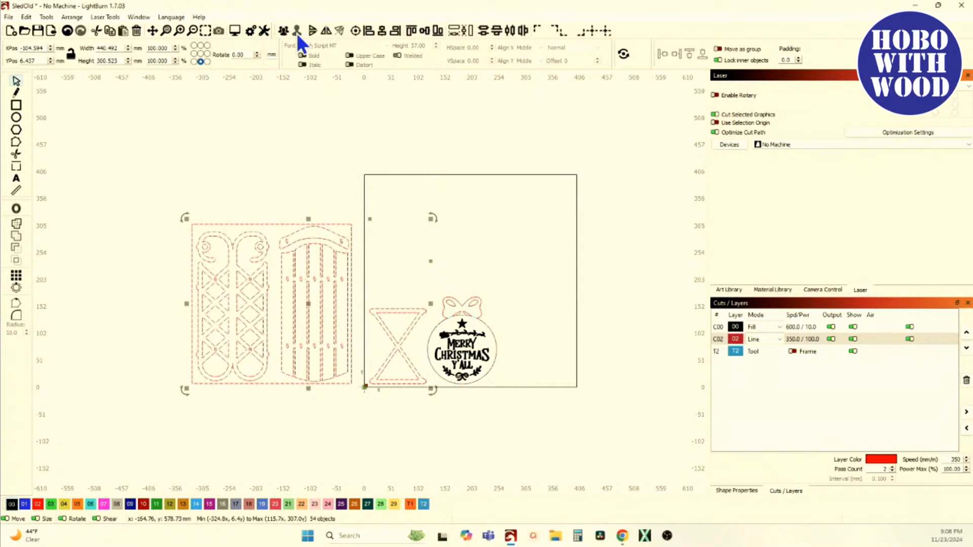
{"action": "left_click", "coordinate": [46, 17]}
{"action": "left_click", "coordinate": [92, 292]}
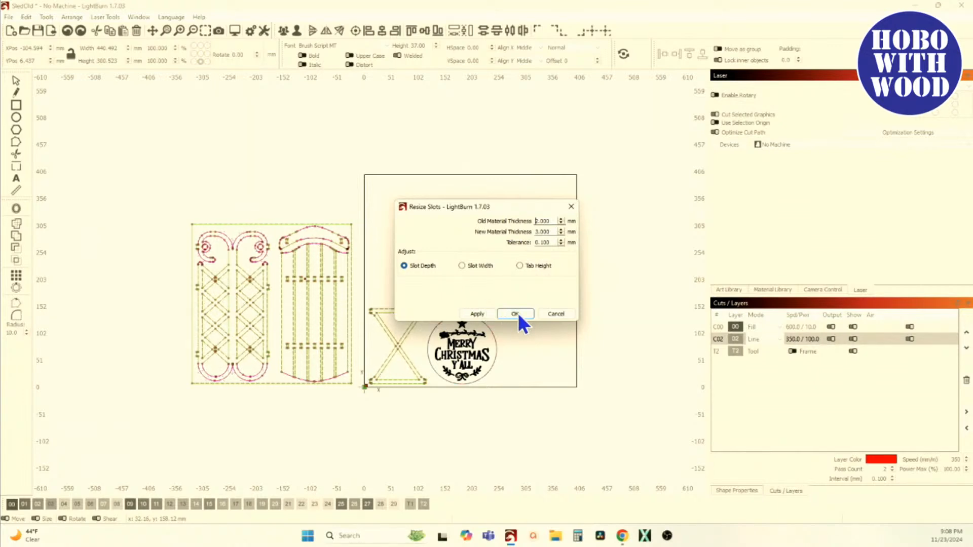
{"action": "left_click", "coordinate": [550, 315]}
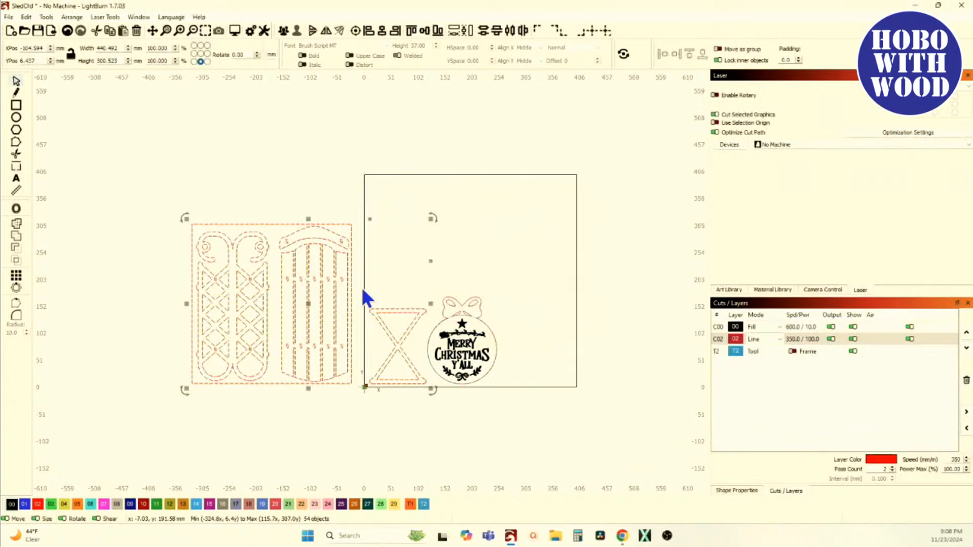
Delete the tiny stray shape between the second and third slots in the upper row of the sled's slats
{"action": "scroll", "coordinate": [324, 274], "scroll_direction": "up", "scroll_amount": 10}
{"action": "scroll", "coordinate": [342, 253], "scroll_direction": "down", "scroll_amount": 10}
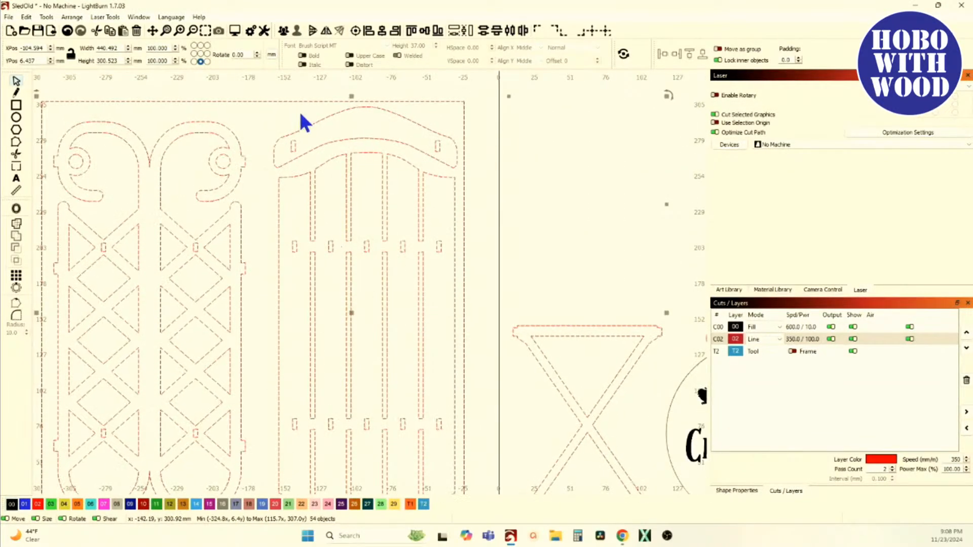
{"action": "left_click", "coordinate": [549, 182]}
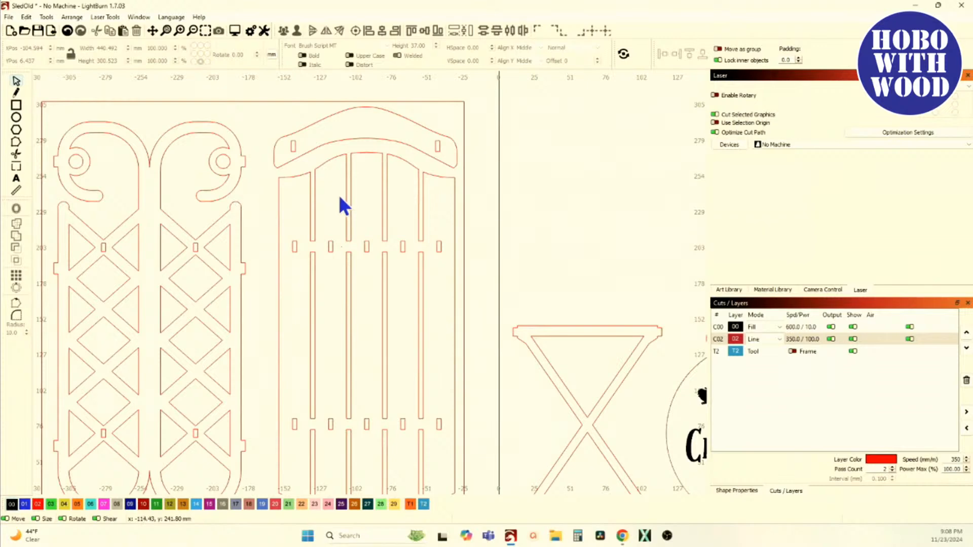
{"action": "scroll", "coordinate": [329, 228], "scroll_direction": "up", "scroll_amount": 4}
{"action": "left_click_drag", "start_coordinate": [320, 186], "coordinate": [375, 310]}
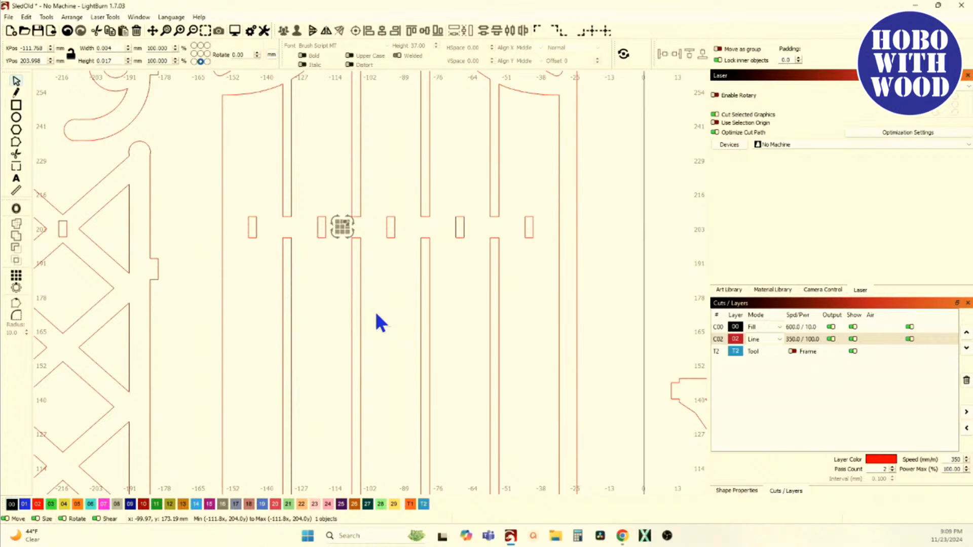
{"action": "key", "text": "Delete"}
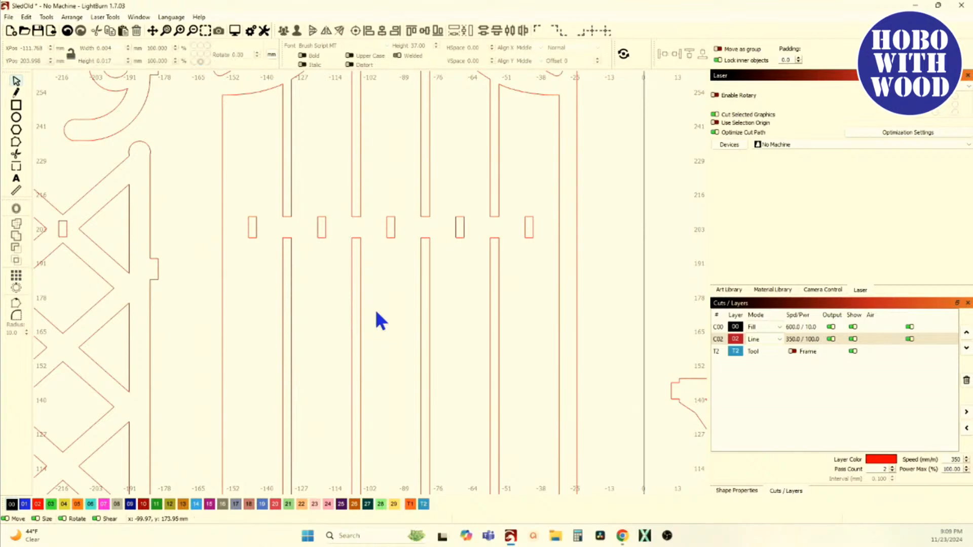
Examine the upper row of slat slots and the round hole in the right runner's curl for leftover stray lines
{"action": "left_click_drag", "start_coordinate": [328, 209], "coordinate": [375, 289]}
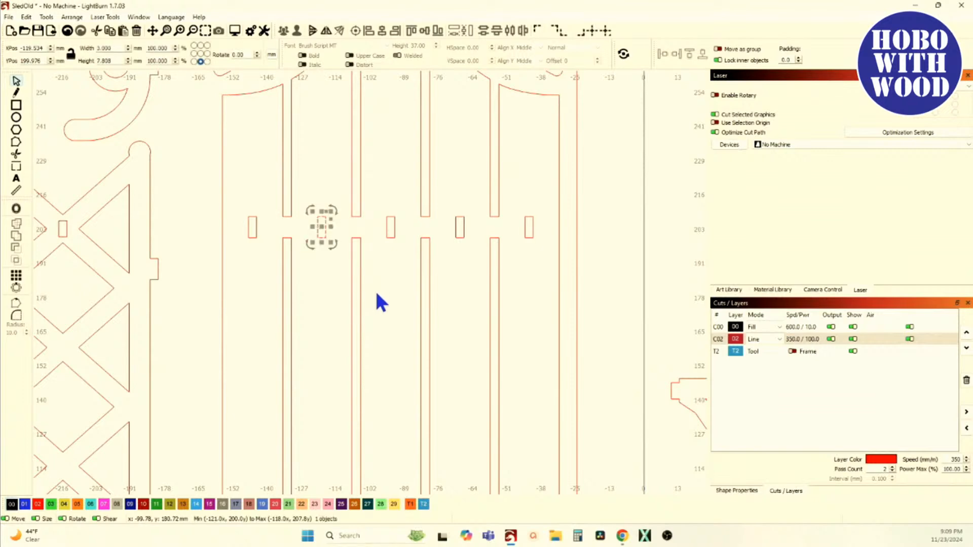
{"action": "left_click", "coordinate": [329, 188]}
{"action": "left_click_drag", "start_coordinate": [312, 143], "coordinate": [388, 229]}
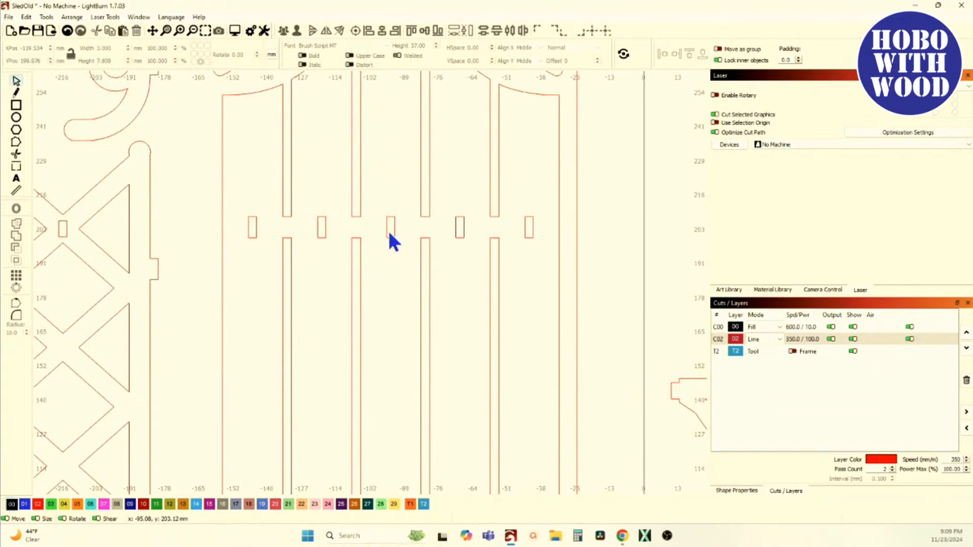
{"action": "scroll", "coordinate": [343, 192], "scroll_direction": "down", "scroll_amount": 2}
{"action": "scroll", "coordinate": [389, 221], "scroll_direction": "down", "scroll_amount": 1}
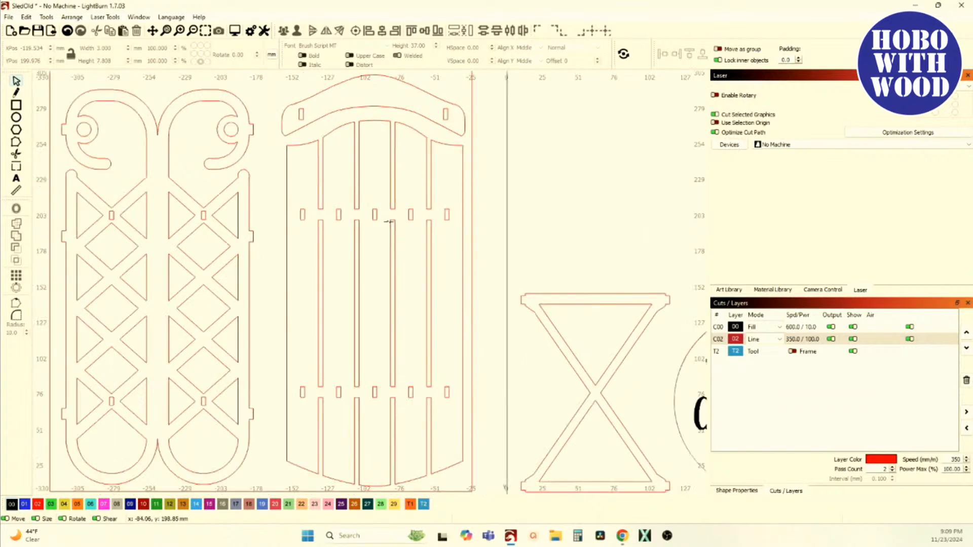
{"action": "scroll", "coordinate": [309, 192], "scroll_direction": "up", "scroll_amount": 3}
{"action": "scroll", "coordinate": [312, 192], "scroll_direction": "down", "scroll_amount": 3}
{"action": "scroll", "coordinate": [256, 144], "scroll_direction": "up", "scroll_amount": 5}
{"action": "scroll", "coordinate": [274, 167], "scroll_direction": "up", "scroll_amount": 4}
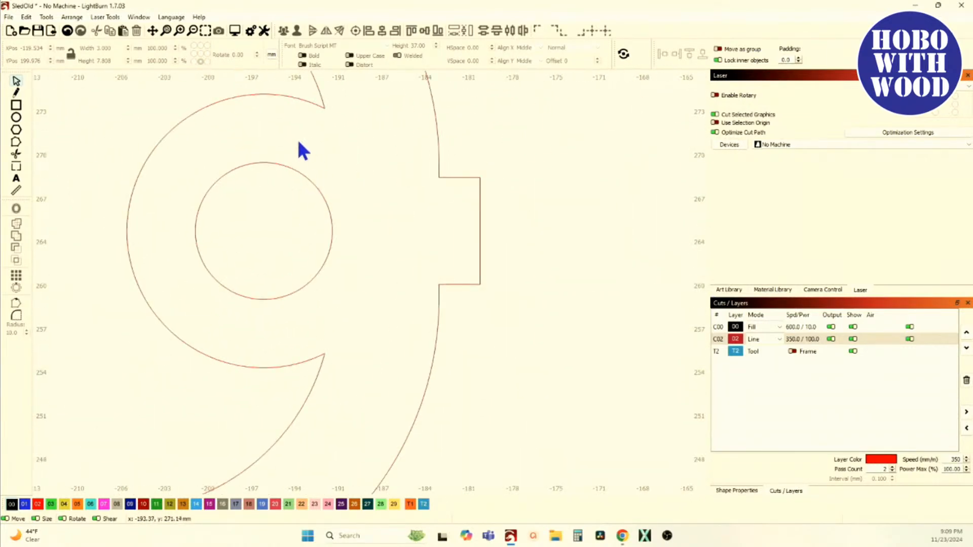
{"action": "scroll", "coordinate": [347, 276], "scroll_direction": "up", "scroll_amount": 2}
{"action": "scroll", "coordinate": [306, 193], "scroll_direction": "up", "scroll_amount": 3}
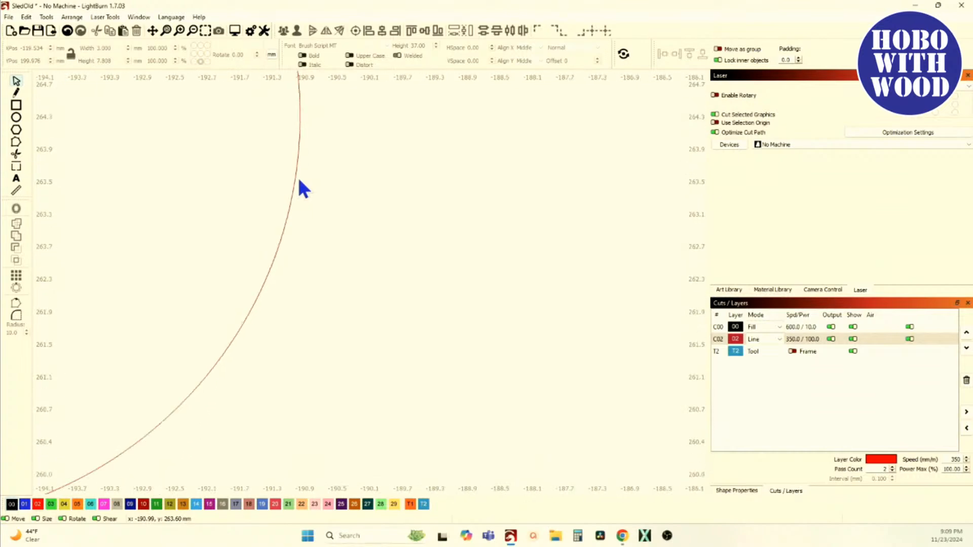
{"action": "scroll", "coordinate": [299, 182], "scroll_direction": "down", "scroll_amount": 2}
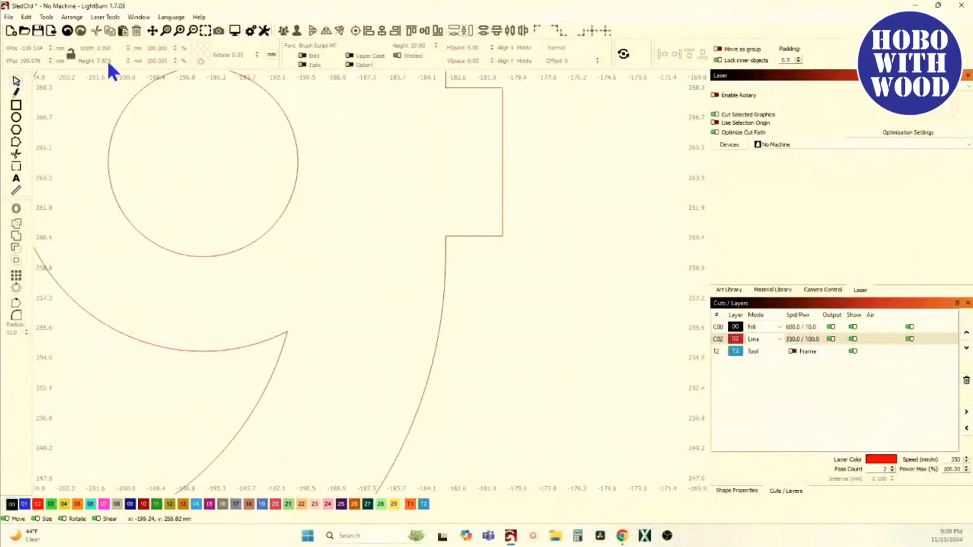
{"action": "scroll", "coordinate": [258, 215], "scroll_direction": "down", "scroll_amount": 10}
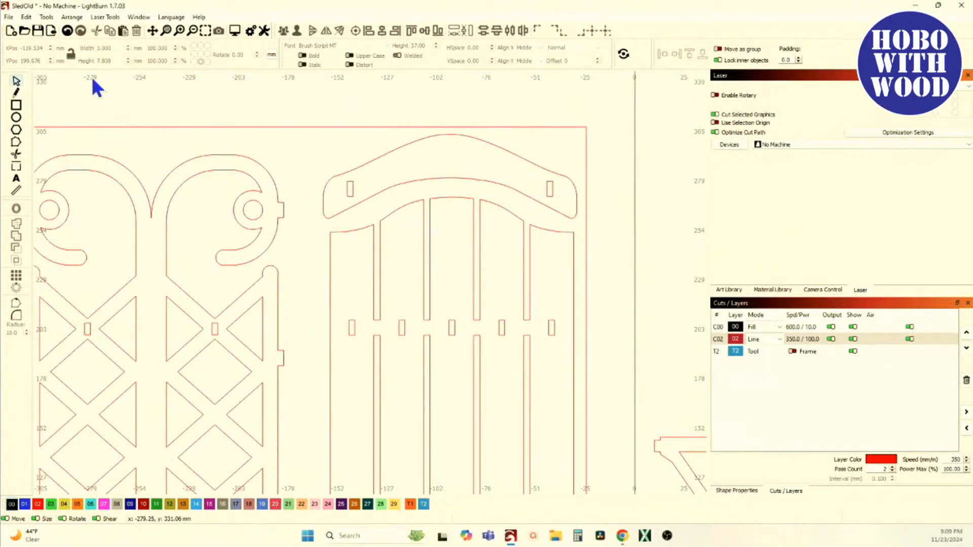
Undo the stray shape's deletion, the ungrouping and the zero offset to restore the original sled parts
{"action": "left_click", "coordinate": [67, 36]}
{"action": "left_click", "coordinate": [67, 36]}
{"action": "left_click", "coordinate": [67, 36]}
{"action": "left_click", "coordinate": [66, 35]}
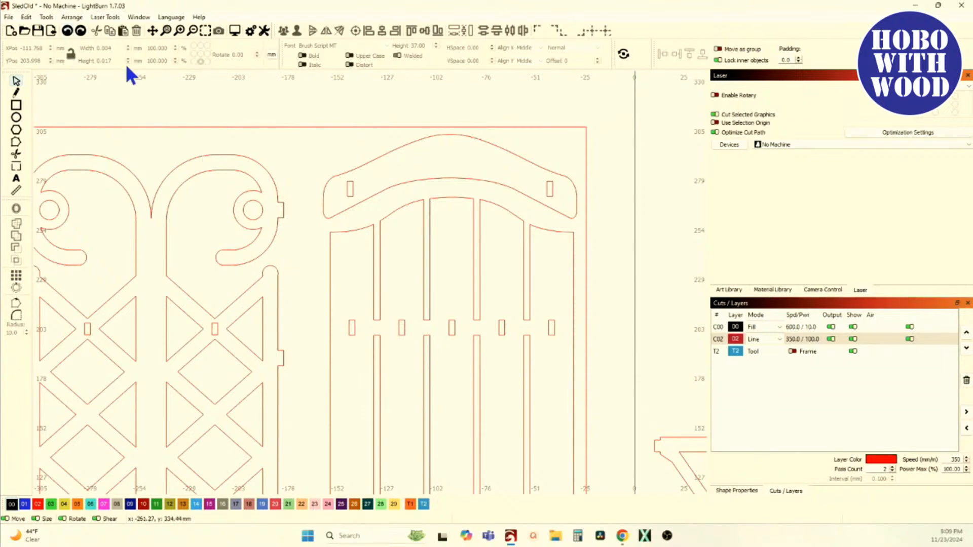
{"action": "left_click", "coordinate": [68, 31]}
{"action": "left_click", "coordinate": [68, 31]}
{"action": "left_click", "coordinate": [68, 32]}
{"action": "left_click", "coordinate": [68, 32]}
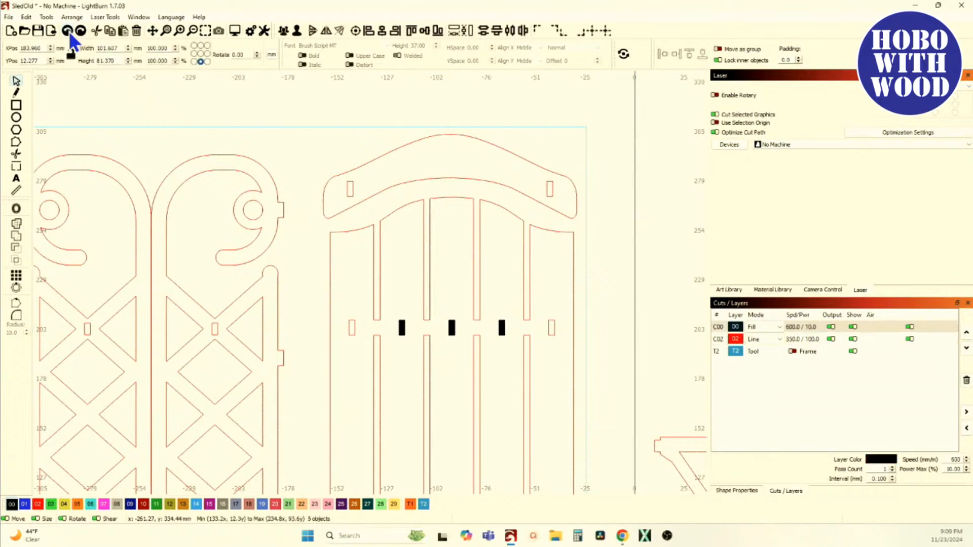
{"action": "left_click", "coordinate": [67, 31]}
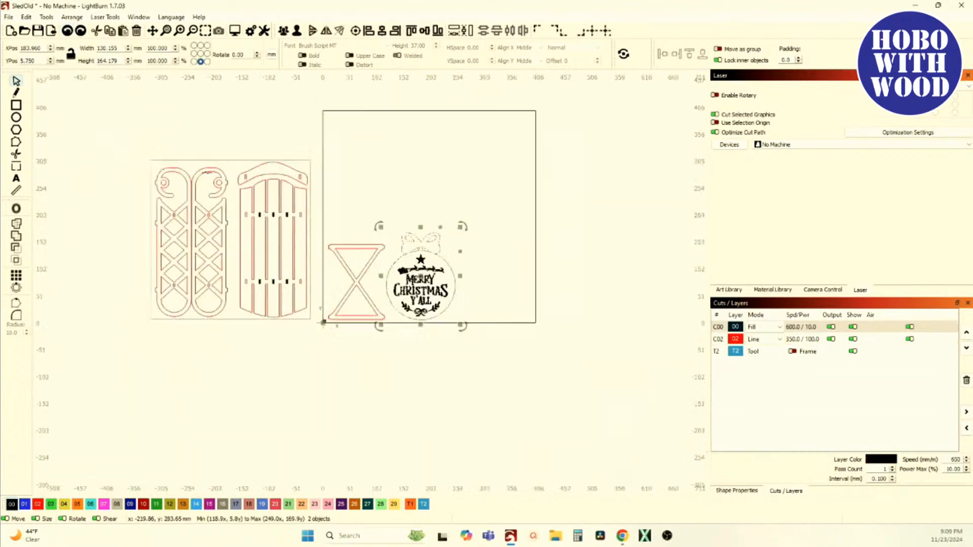
Select the short stray vertical line beside the edge of the round hole in the right runner's curl
{"action": "scroll", "coordinate": [206, 173], "scroll_direction": "down", "scroll_amount": 1}
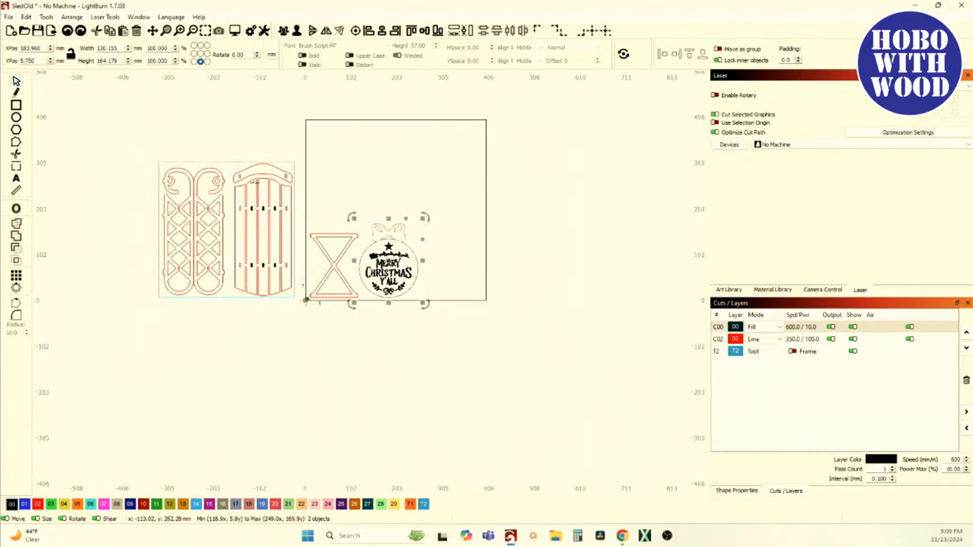
{"action": "left_click", "coordinate": [317, 193]}
{"action": "left_click_drag", "start_coordinate": [133, 138], "coordinate": [363, 317]}
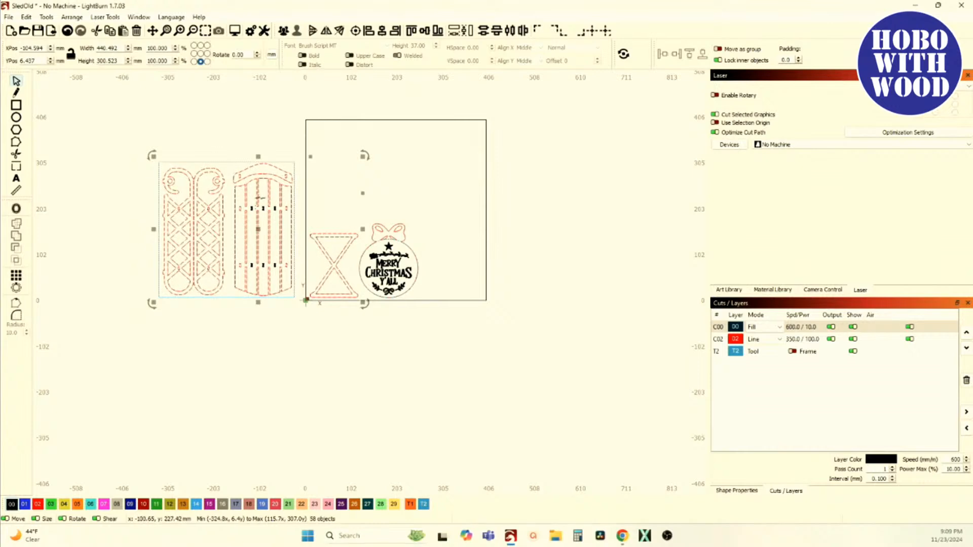
{"action": "scroll", "coordinate": [218, 181], "scroll_direction": "up", "scroll_amount": 5}
{"action": "scroll", "coordinate": [243, 177], "scroll_direction": "up", "scroll_amount": 15}
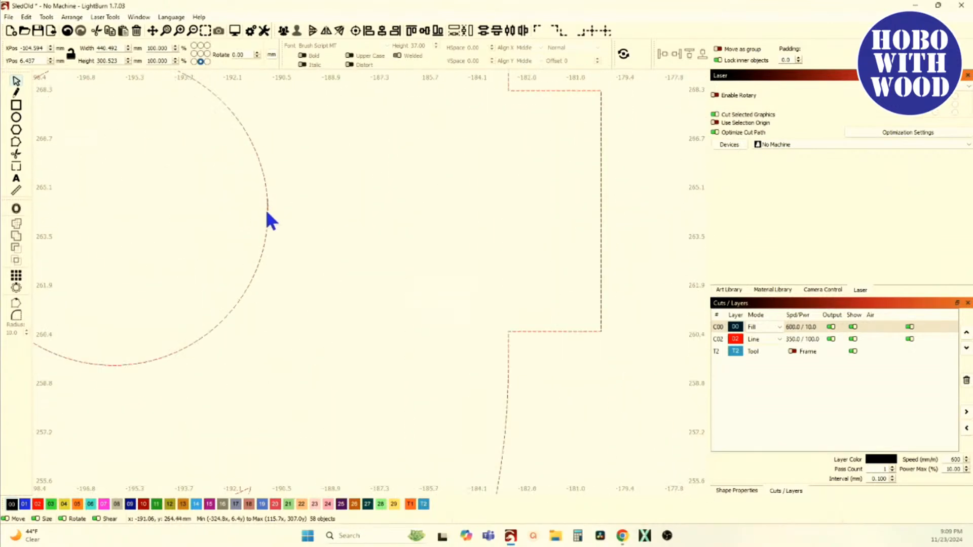
{"action": "scroll", "coordinate": [275, 222], "scroll_direction": "down", "scroll_amount": 3}
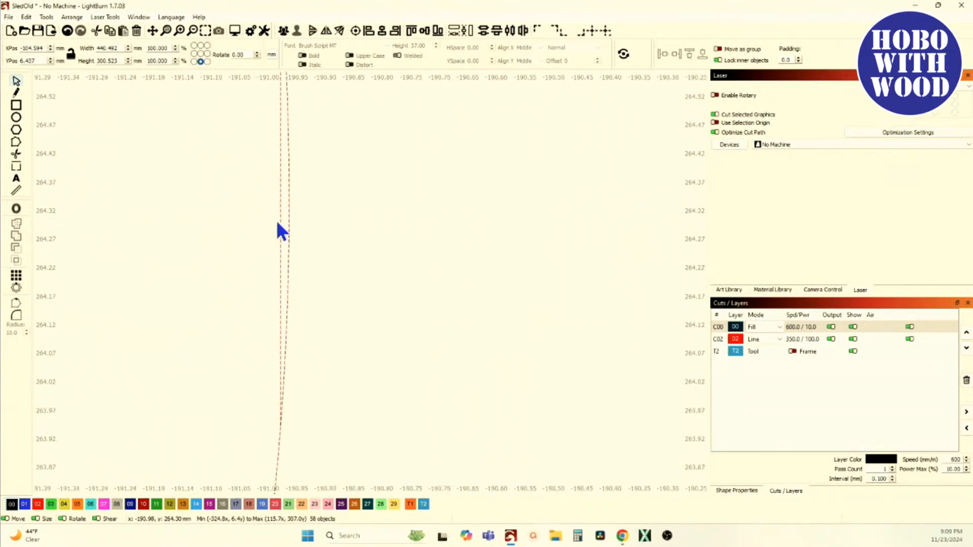
{"action": "left_click", "coordinate": [237, 237]}
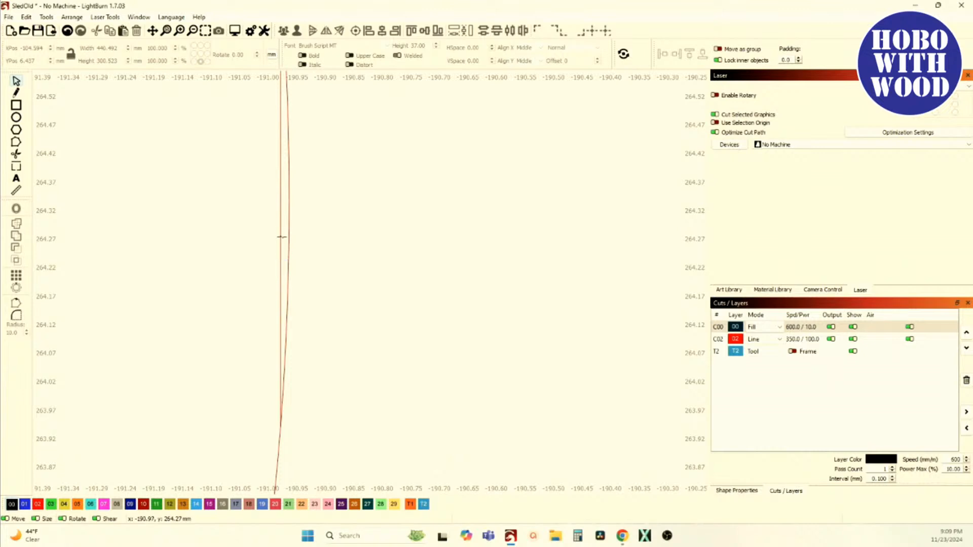
{"action": "left_click", "coordinate": [282, 237]}
Examine the stray line's two ends against the hole's outline, and reselect the line to read its size
{"action": "scroll", "coordinate": [280, 228], "scroll_direction": "down", "scroll_amount": 4}
{"action": "scroll", "coordinate": [279, 157], "scroll_direction": "up", "scroll_amount": 7}
{"action": "scroll", "coordinate": [272, 142], "scroll_direction": "down", "scroll_amount": 3}
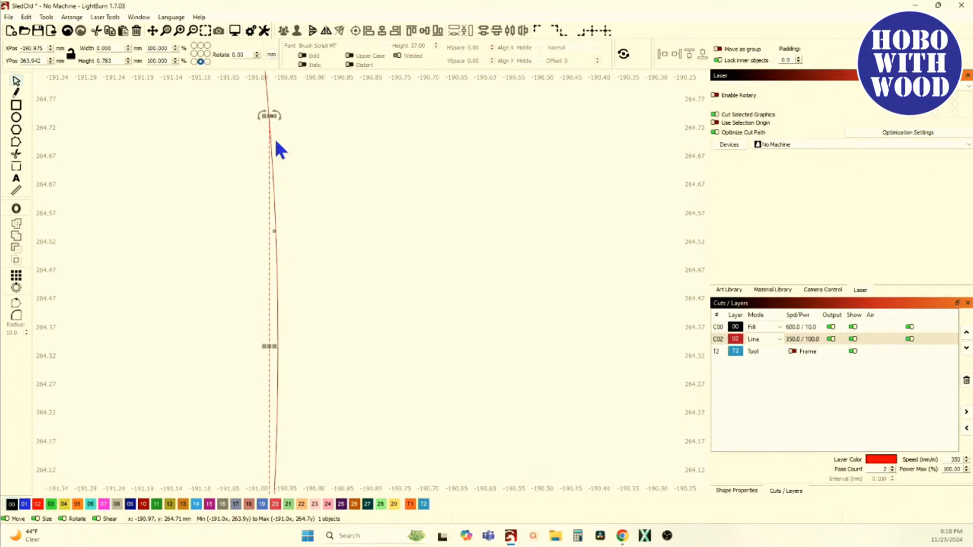
{"action": "scroll", "coordinate": [265, 285], "scroll_direction": "down", "scroll_amount": 3}
{"action": "left_click_drag", "start_coordinate": [261, 405], "coordinate": [275, 333]}
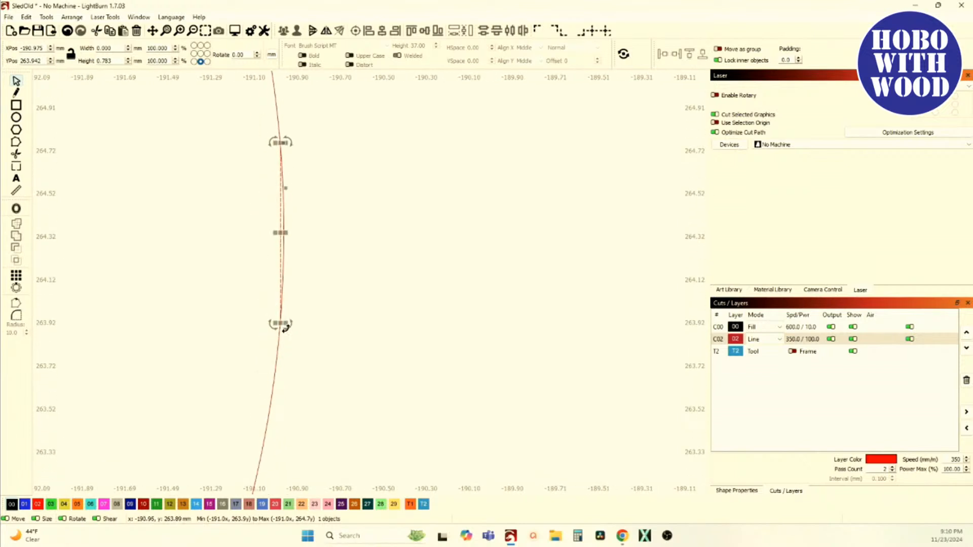
{"action": "scroll", "coordinate": [286, 326], "scroll_direction": "down", "scroll_amount": 8}
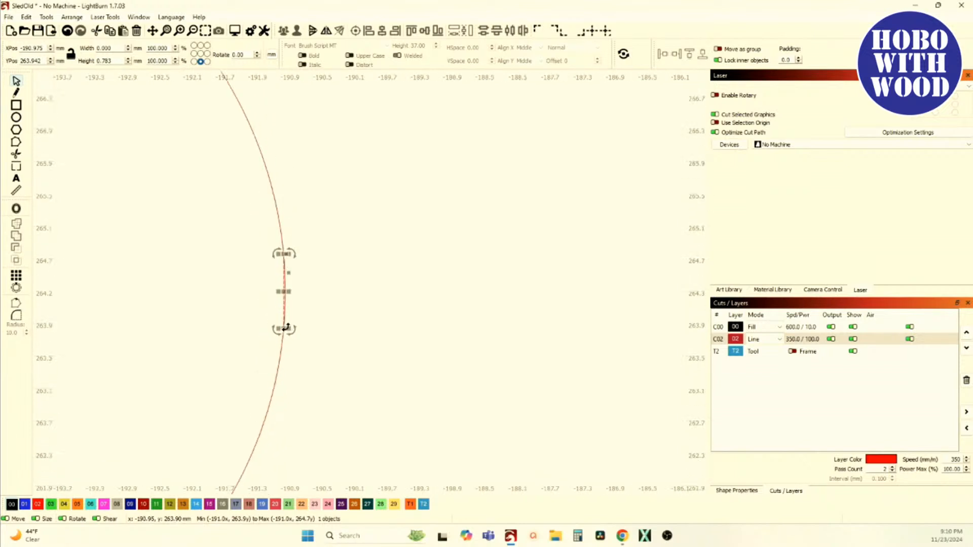
{"action": "scroll", "coordinate": [332, 386], "scroll_direction": "down", "scroll_amount": 5}
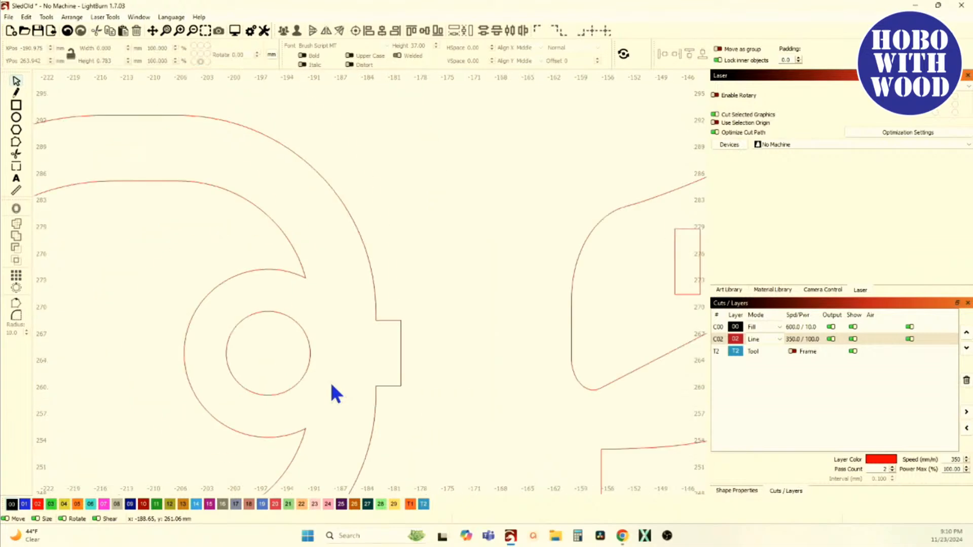
{"action": "scroll", "coordinate": [364, 301], "scroll_direction": "up", "scroll_amount": 12}
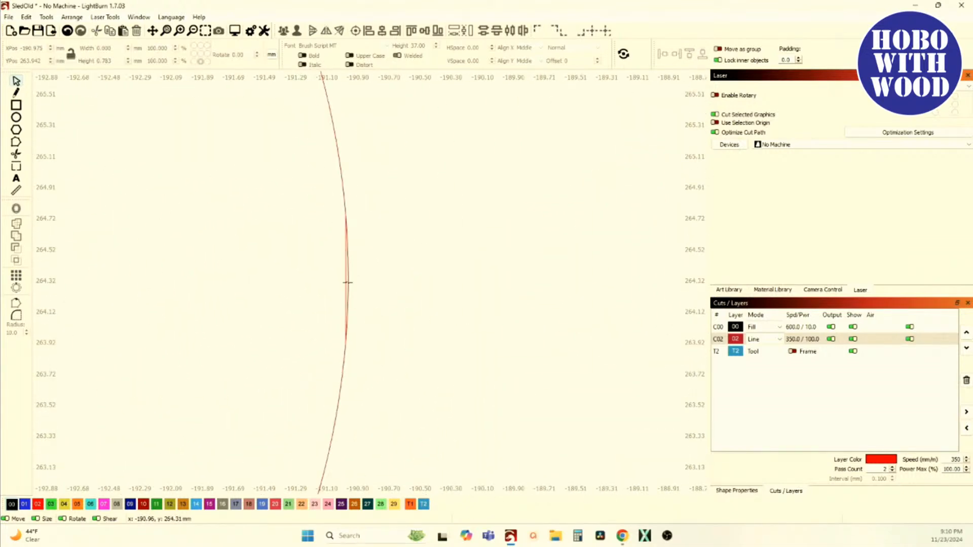
{"action": "left_click", "coordinate": [346, 284]}
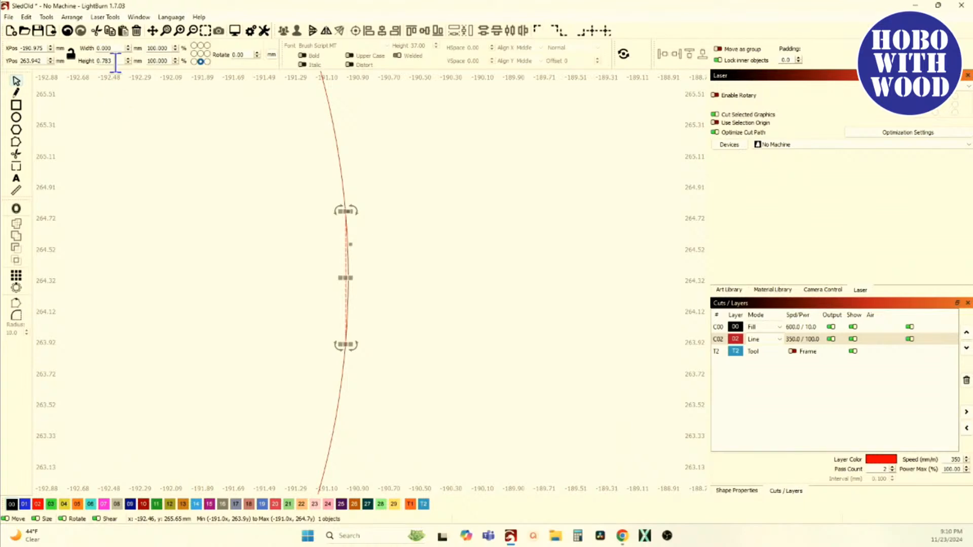
Inspect the edge of the round hole in the left runner's curl for a matching stray line
{"action": "scroll", "coordinate": [163, 170], "scroll_direction": "down", "scroll_amount": 10}
{"action": "scroll", "coordinate": [366, 190], "scroll_direction": "down", "scroll_amount": 4}
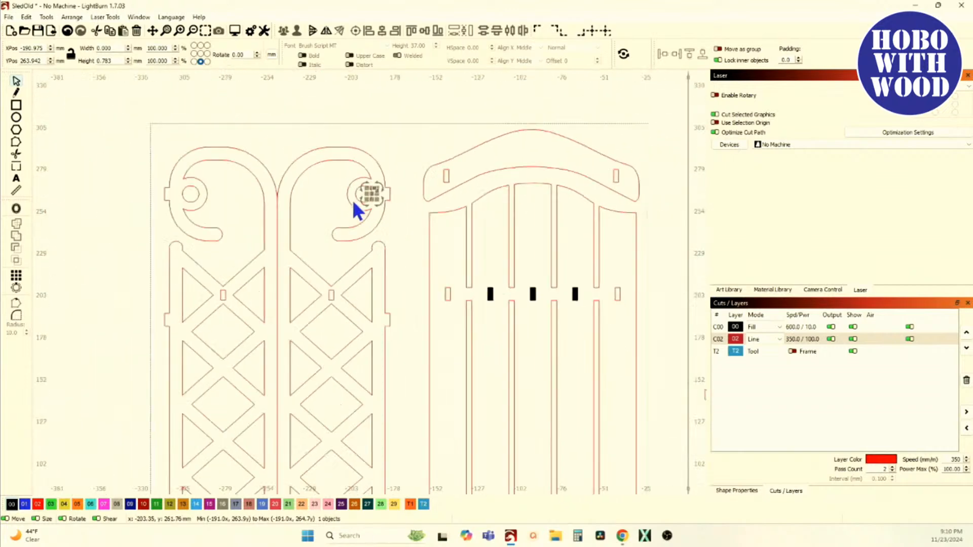
{"action": "scroll", "coordinate": [326, 209], "scroll_direction": "up", "scroll_amount": 11}
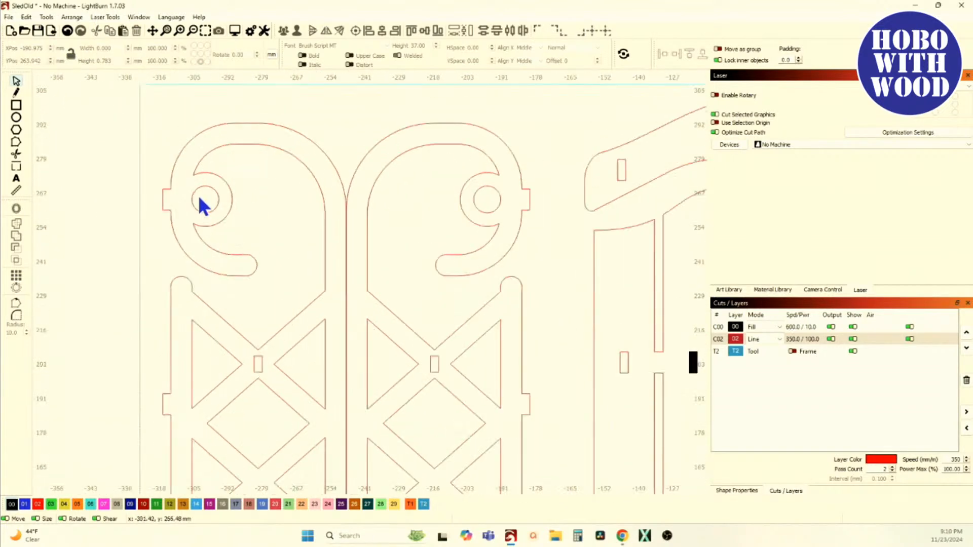
{"action": "scroll", "coordinate": [156, 218], "scroll_direction": "up", "scroll_amount": 5}
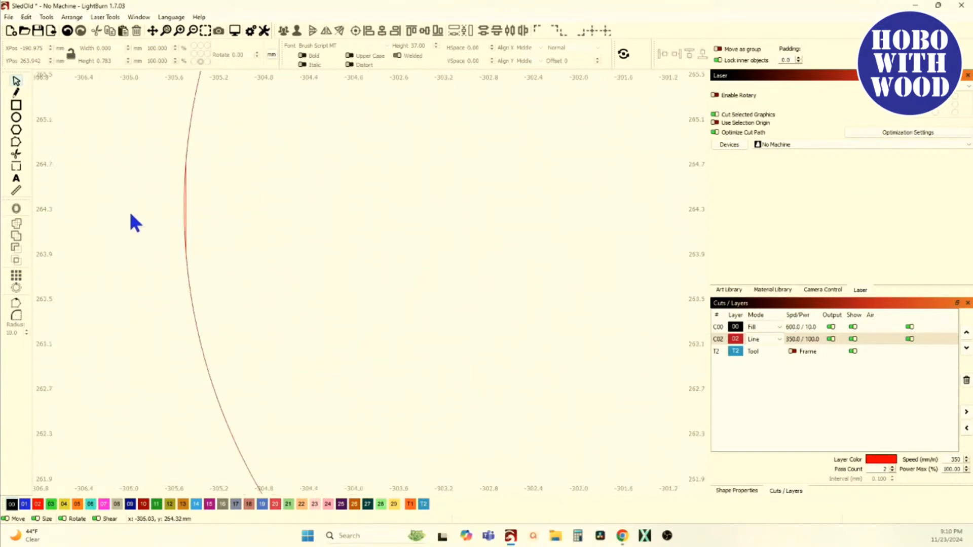
{"action": "scroll", "coordinate": [242, 211], "scroll_direction": "down", "scroll_amount": 14}
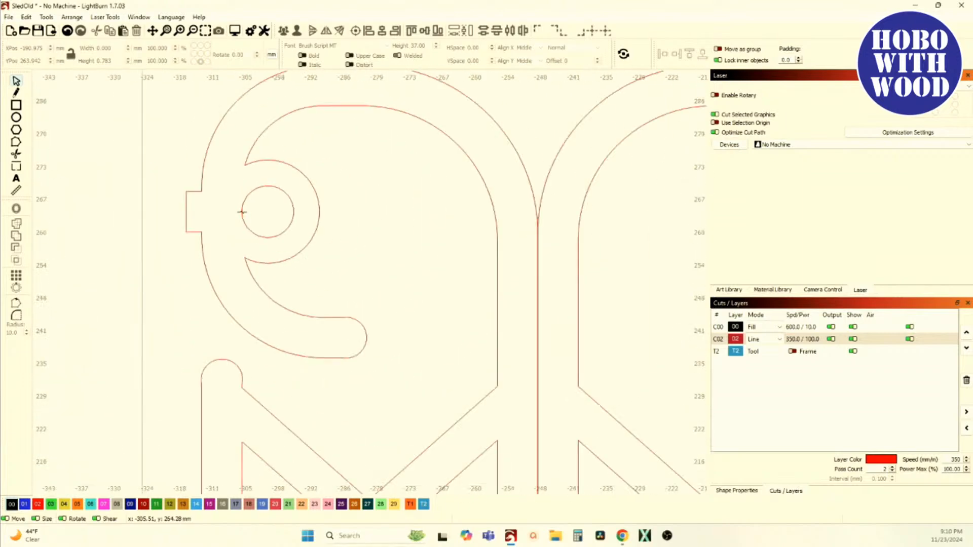
Select the two tiny stray shapes beside the filled slot between the sled's slats and examine each of them up close
{"action": "scroll", "coordinate": [433, 268], "scroll_direction": "up", "scroll_amount": 3}
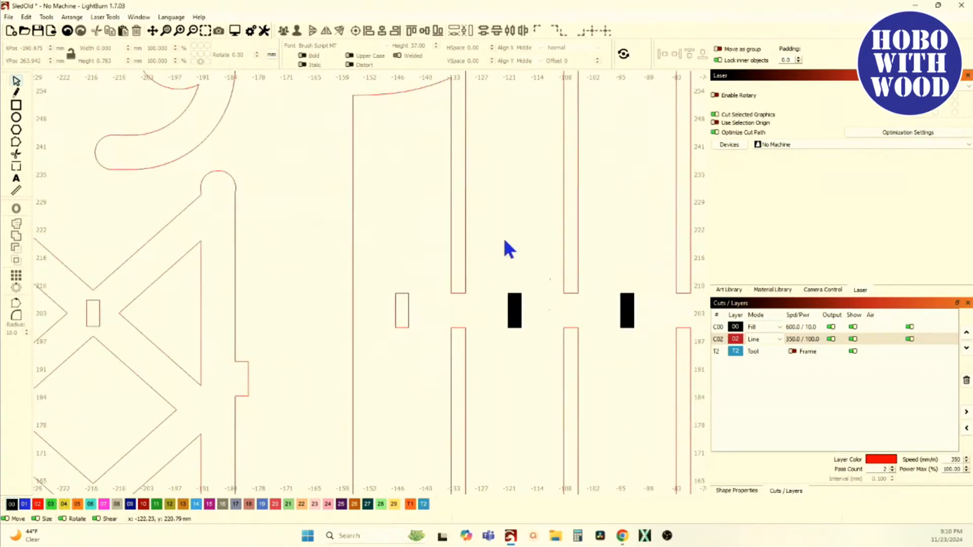
{"action": "left_click_drag", "start_coordinate": [497, 217], "coordinate": [593, 320]}
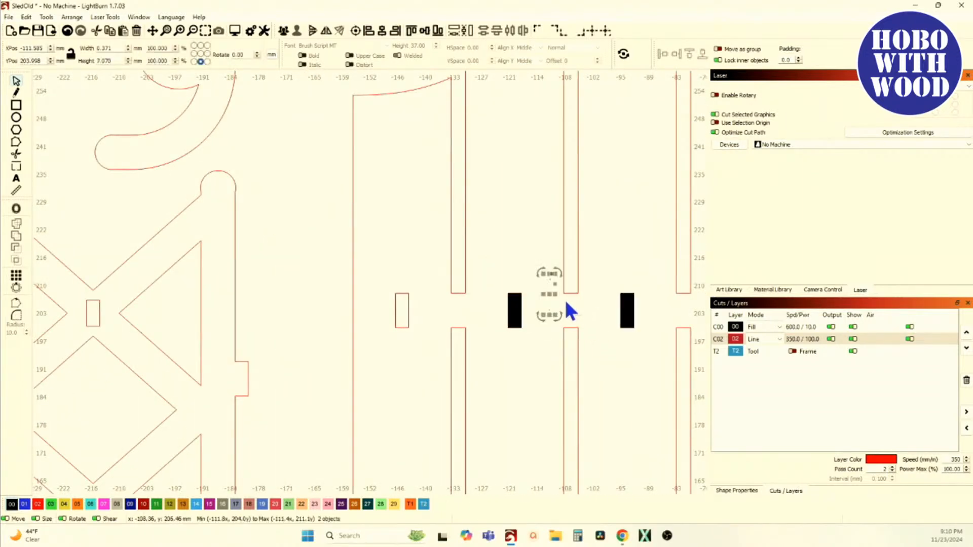
{"action": "scroll", "coordinate": [553, 293], "scroll_direction": "up", "scroll_amount": 5}
{"action": "scroll", "coordinate": [523, 282], "scroll_direction": "up", "scroll_amount": 7}
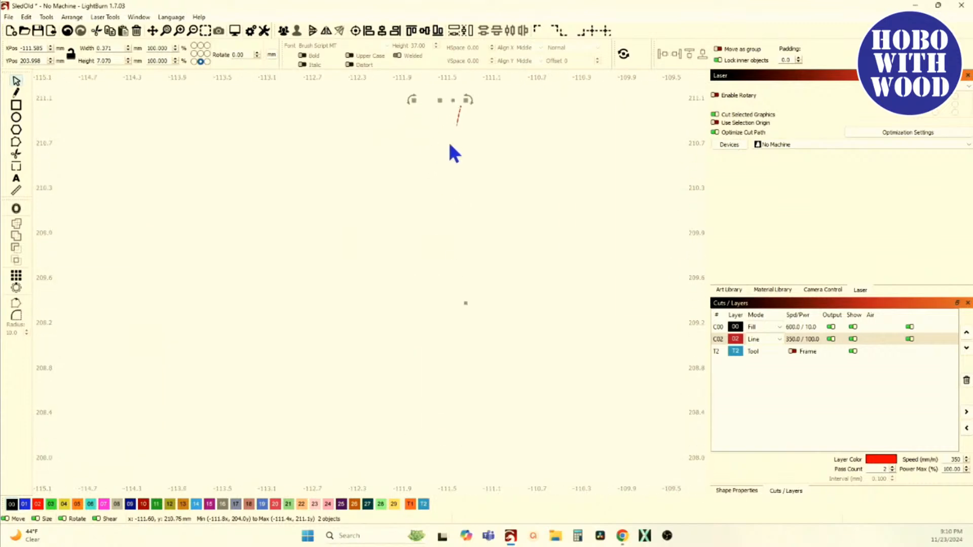
{"action": "scroll", "coordinate": [466, 145], "scroll_direction": "down", "scroll_amount": 5}
{"action": "scroll", "coordinate": [457, 325], "scroll_direction": "up", "scroll_amount": 11}
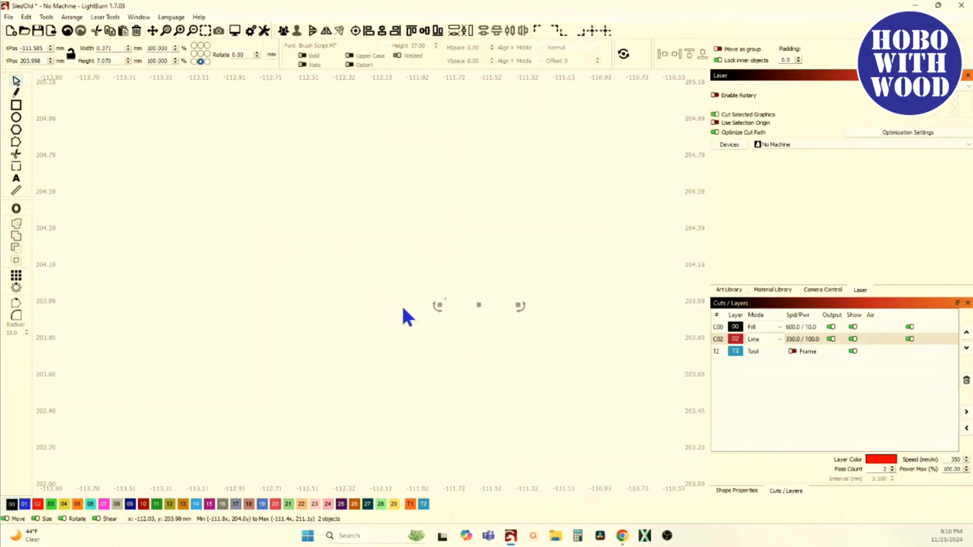
{"action": "scroll", "coordinate": [441, 310], "scroll_direction": "up", "scroll_amount": 3}
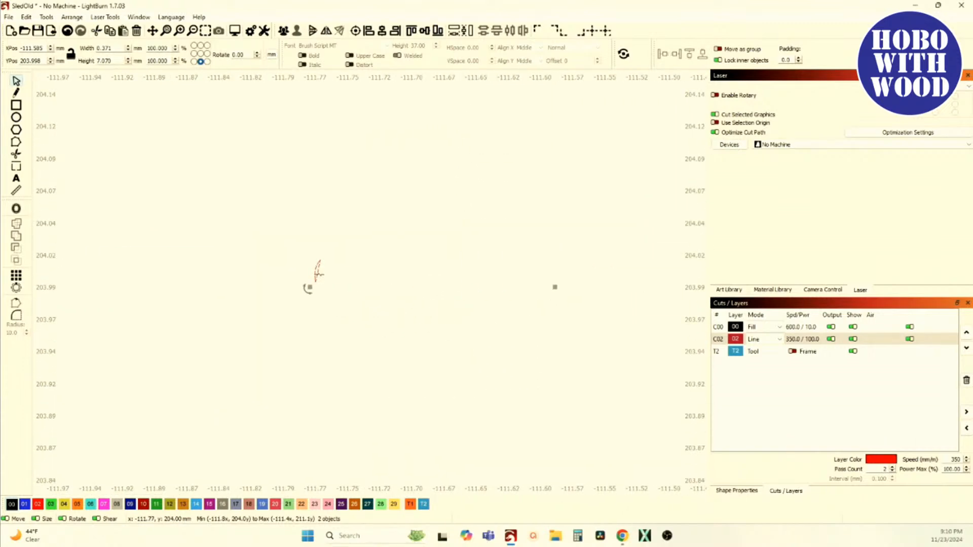
{"action": "scroll", "coordinate": [317, 274], "scroll_direction": "down", "scroll_amount": 18}
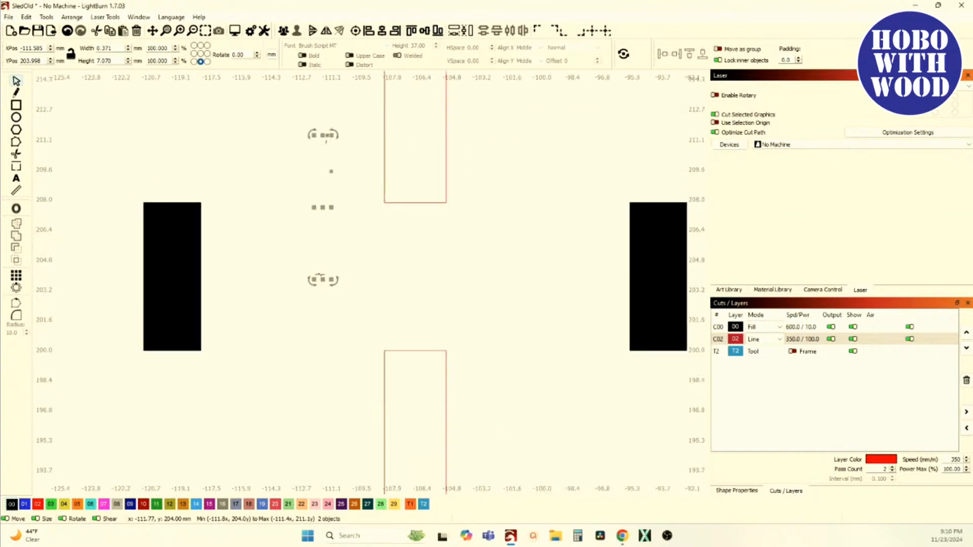
{"action": "scroll", "coordinate": [319, 278], "scroll_direction": "down", "scroll_amount": 3}
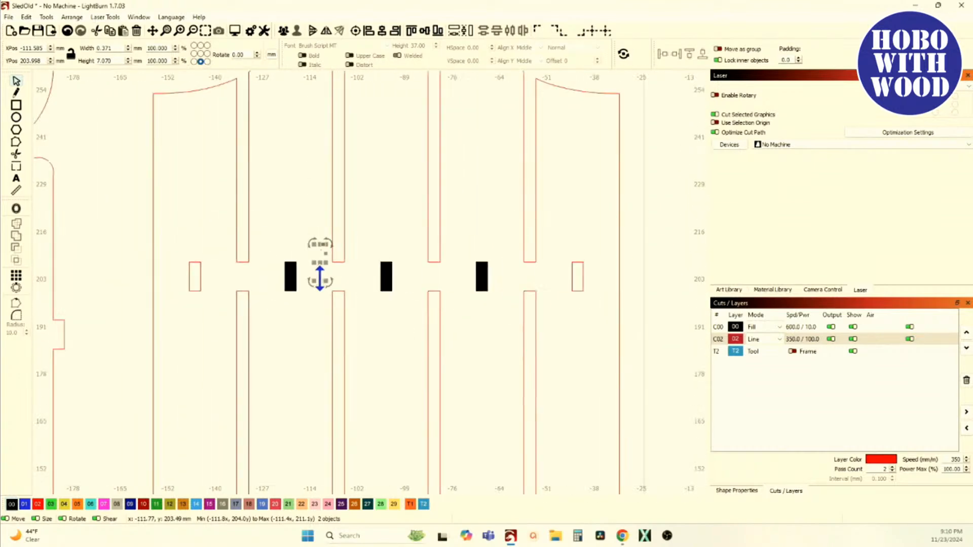
Delete the short stray line at the edge of the round hole in the right runner's curl
{"action": "scroll", "coordinate": [319, 278], "scroll_direction": "down", "scroll_amount": 5}
{"action": "scroll", "coordinate": [351, 305], "scroll_direction": "up", "scroll_amount": 5}
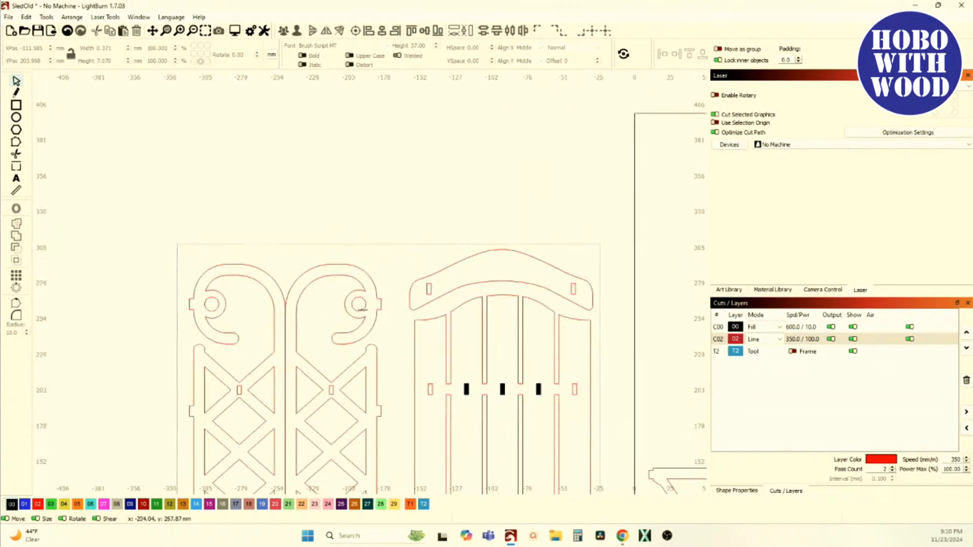
{"action": "scroll", "coordinate": [283, 257], "scroll_direction": "up", "scroll_amount": 2}
{"action": "scroll", "coordinate": [416, 306], "scroll_direction": "up", "scroll_amount": 10}
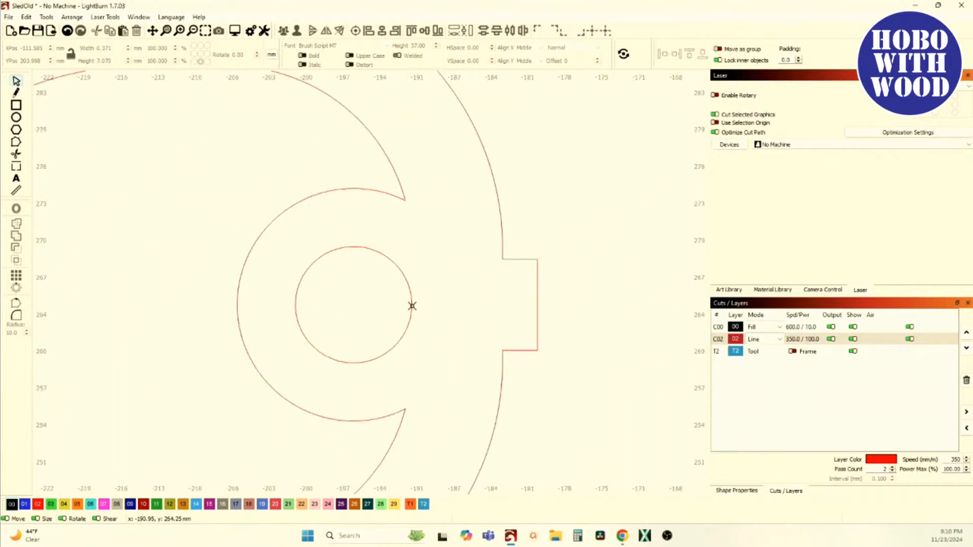
{"action": "left_click", "coordinate": [409, 305]}
{"action": "key", "text": "Delete"}
{"action": "scroll", "coordinate": [410, 305], "scroll_direction": "down", "scroll_amount": 15}
Delete the matching stray line at the left runner's round hole and look over the slats for further strays
{"action": "scroll", "coordinate": [272, 311], "scroll_direction": "up", "scroll_amount": 15}
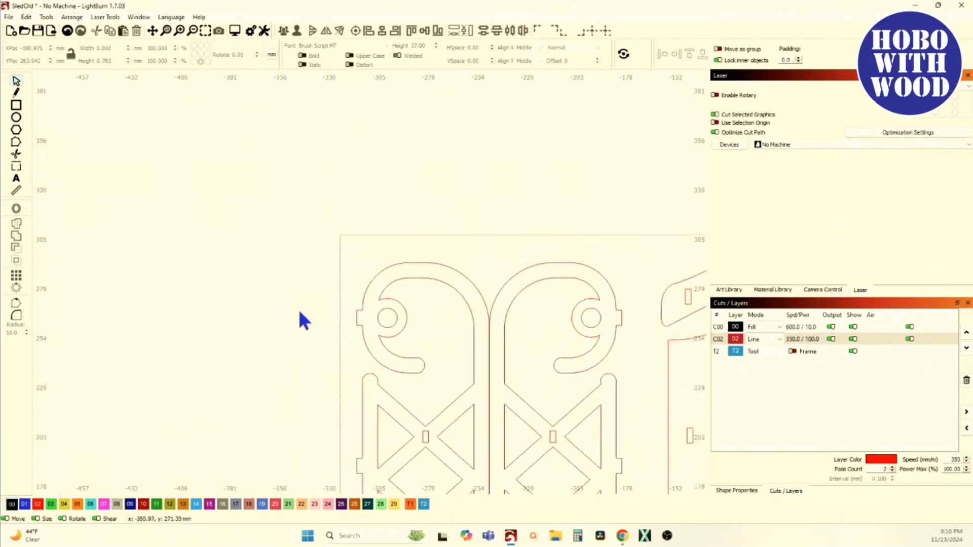
{"action": "scroll", "coordinate": [400, 342], "scroll_direction": "up", "scroll_amount": 8}
{"action": "scroll", "coordinate": [384, 351], "scroll_direction": "down", "scroll_amount": 10}
{"action": "scroll", "coordinate": [376, 358], "scroll_direction": "down", "scroll_amount": 10}
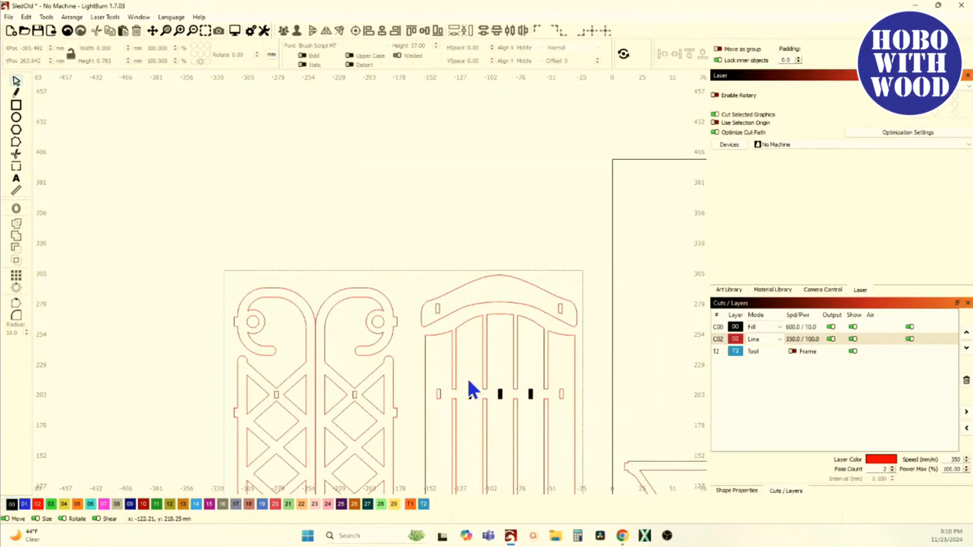
{"action": "scroll", "coordinate": [474, 386], "scroll_direction": "up", "scroll_amount": 8}
{"action": "scroll", "coordinate": [309, 306], "scroll_direction": "down", "scroll_amount": 15}
{"action": "left_click_drag", "start_coordinate": [313, 302], "coordinate": [313, 275]}
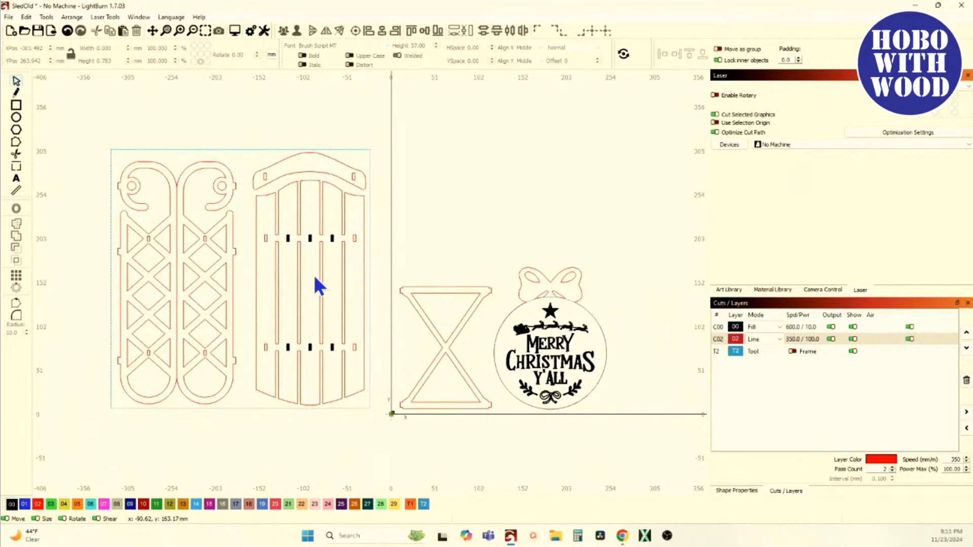
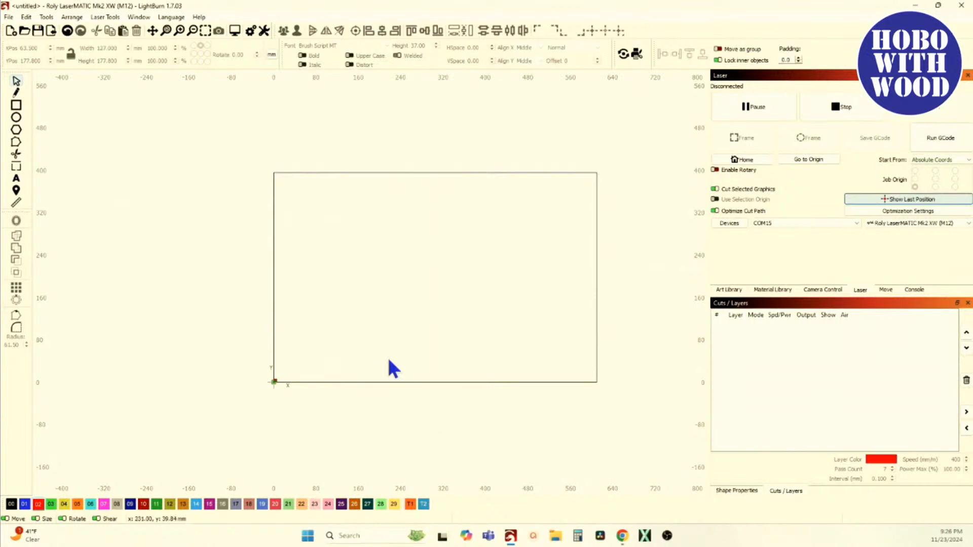
Draw a rectangle about 141 by 200 mm inside the work area and switch the units to inches
{"action": "left_click", "coordinate": [16, 105]}
{"action": "left_click_drag", "start_coordinate": [327, 251], "coordinate": [404, 357]}
{"action": "left_click", "coordinate": [16, 81]}
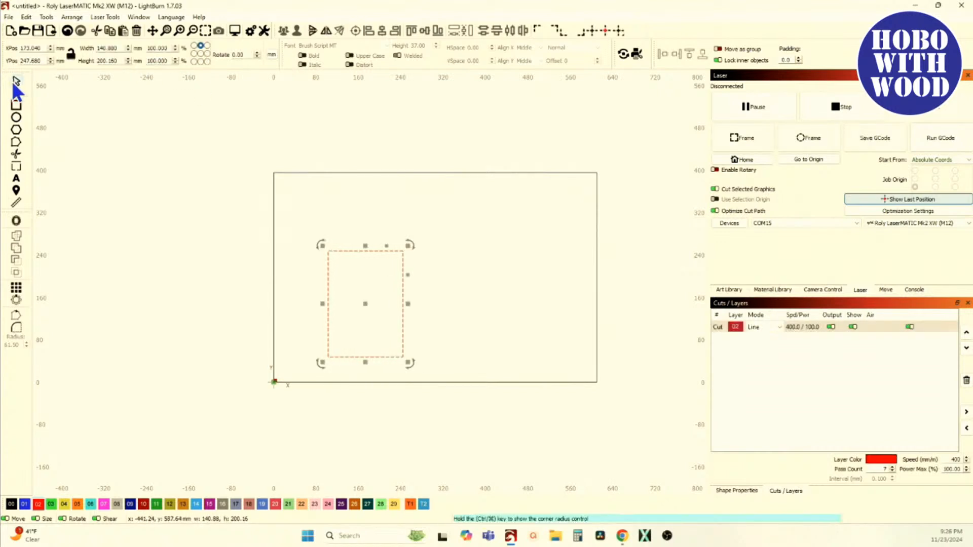
{"action": "left_click", "coordinate": [135, 48]}
{"action": "left_click", "coordinate": [272, 54]}
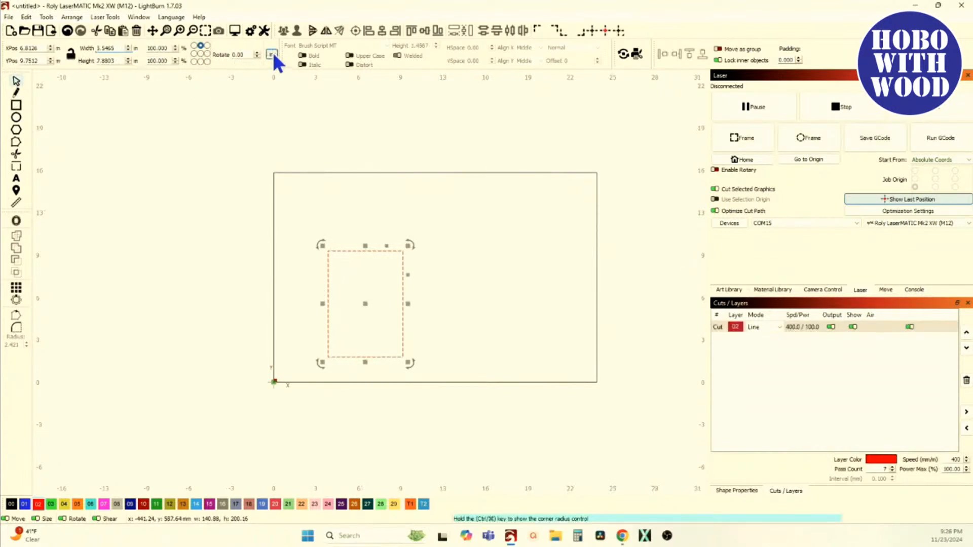
Set the rectangle's width to 5 in and its height to 7 in
{"action": "left_click", "coordinate": [115, 49]}
{"action": "type", "text": "5"}
{"action": "key", "text": "Tab"}
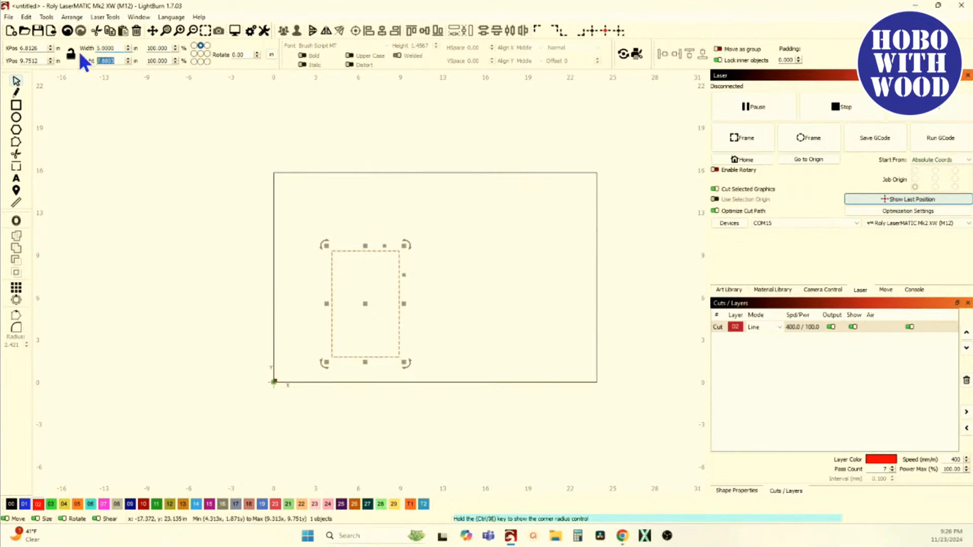
{"action": "type", "text": "7"}
{"action": "key", "text": "Tab"}
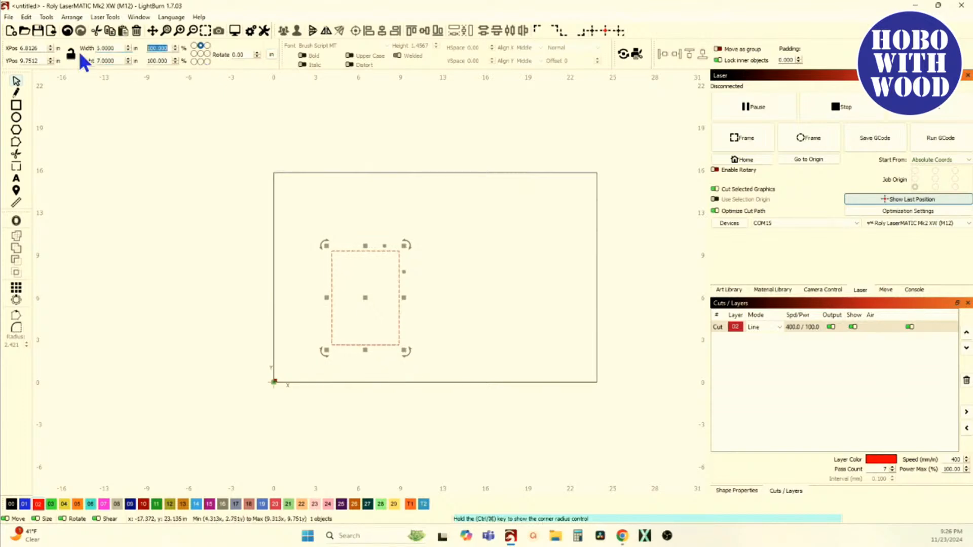
Assign the rectangle to tool layer T2 and move it into the work area's origin corner
{"action": "left_click", "coordinate": [424, 505]}
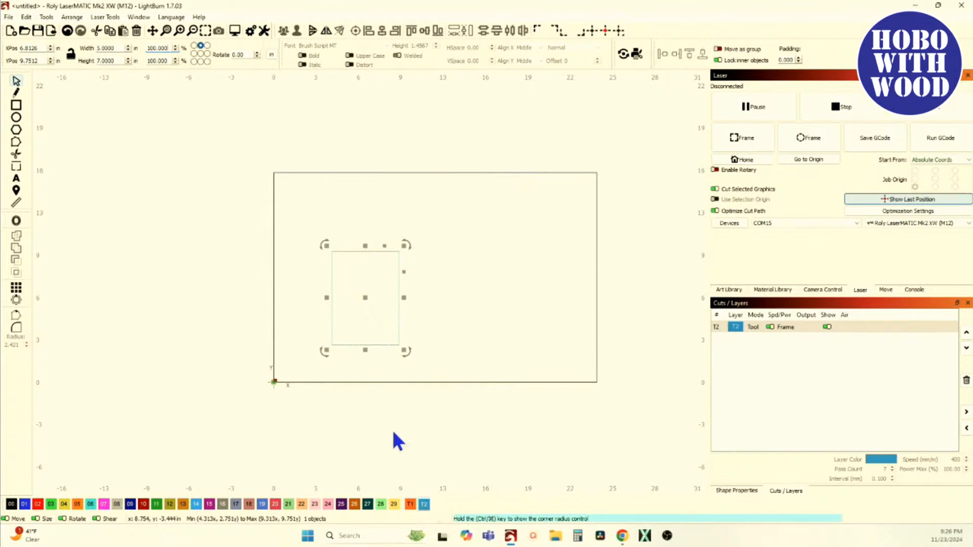
{"action": "left_click", "coordinate": [560, 32]}
{"action": "scroll", "coordinate": [250, 345], "scroll_direction": "up", "scroll_amount": 6}
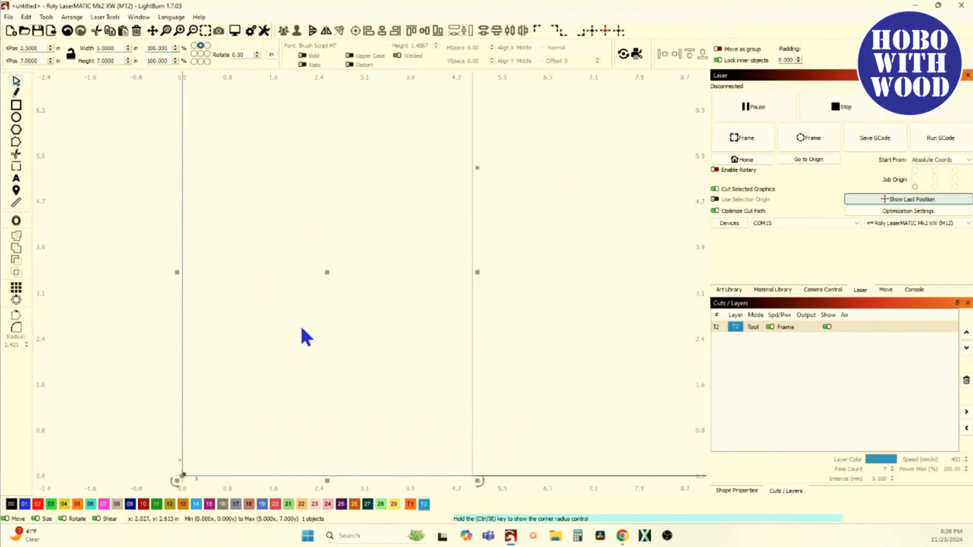
{"action": "scroll", "coordinate": [301, 328], "scroll_direction": "down", "scroll_amount": 1}
{"action": "left_click", "coordinate": [263, 335]}
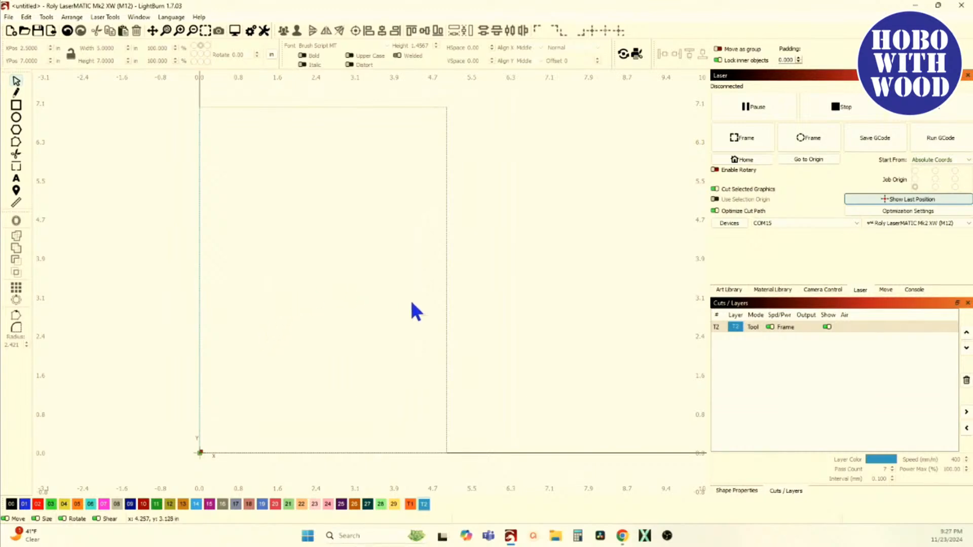
Switch the units to millimetres and offset the rectangle inward by 2 mm with the Corner style, keeping the original
{"action": "left_click", "coordinate": [444, 294]}
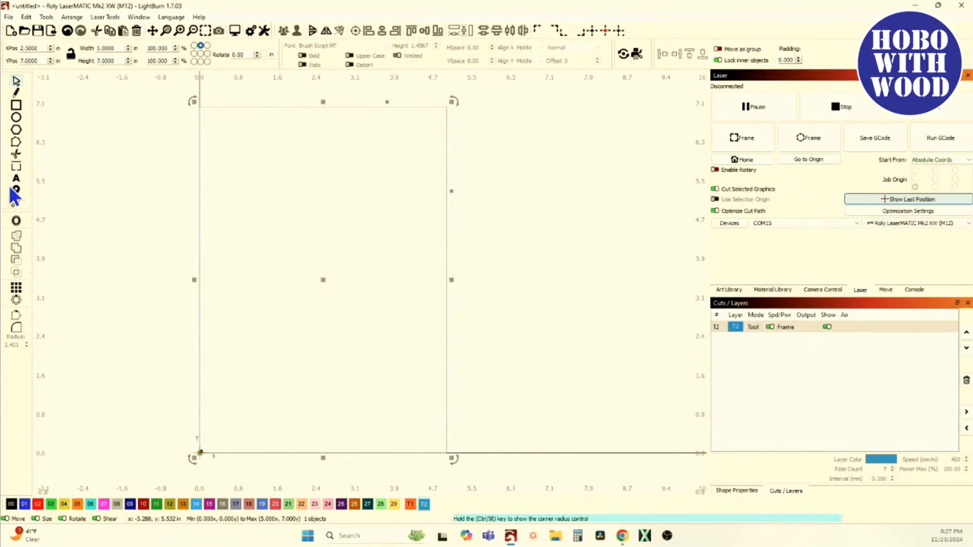
{"action": "left_click", "coordinate": [17, 222]}
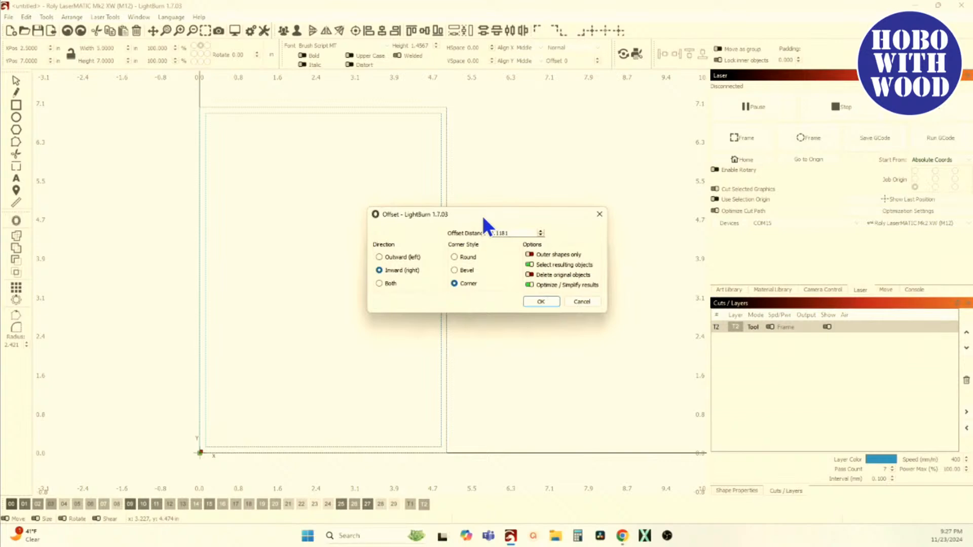
{"action": "left_click", "coordinate": [587, 305]}
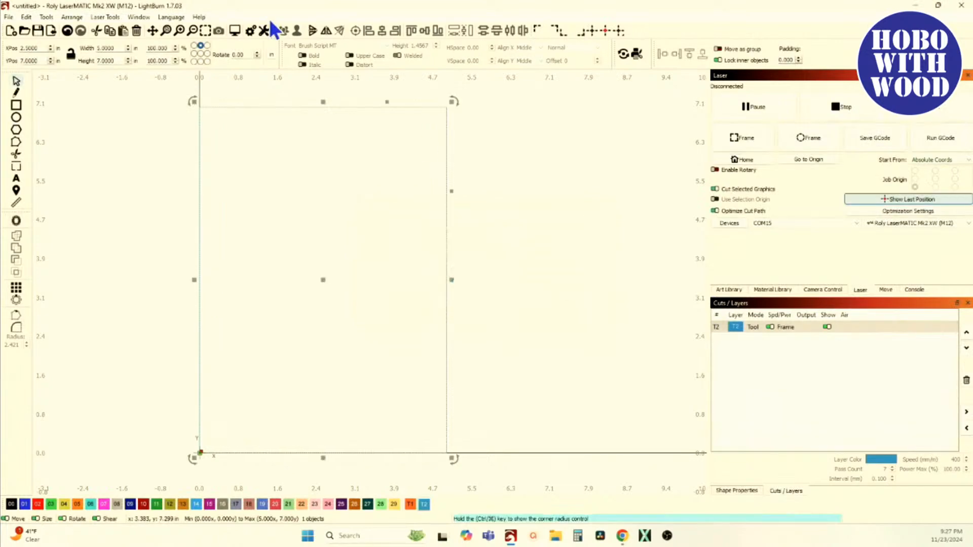
{"action": "left_click", "coordinate": [272, 54]}
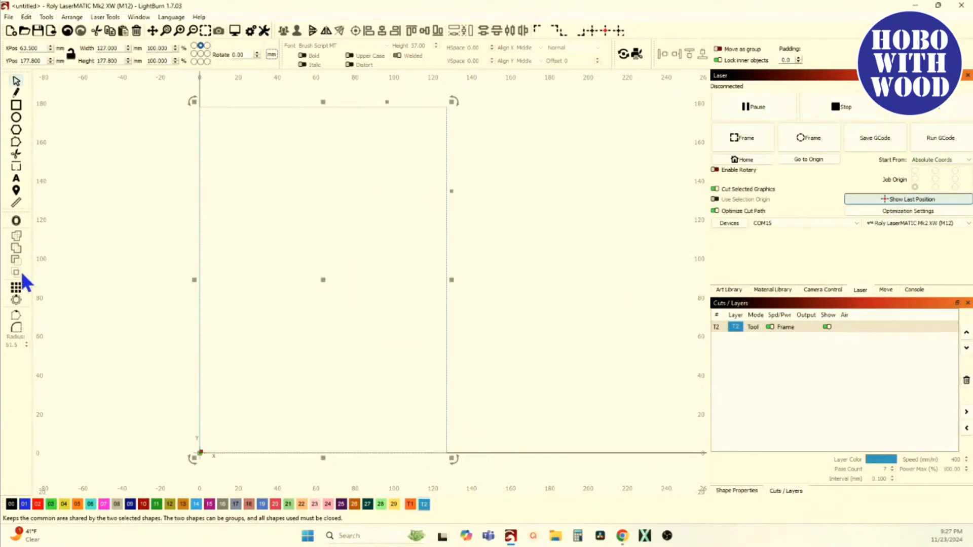
{"action": "left_click", "coordinate": [17, 222]}
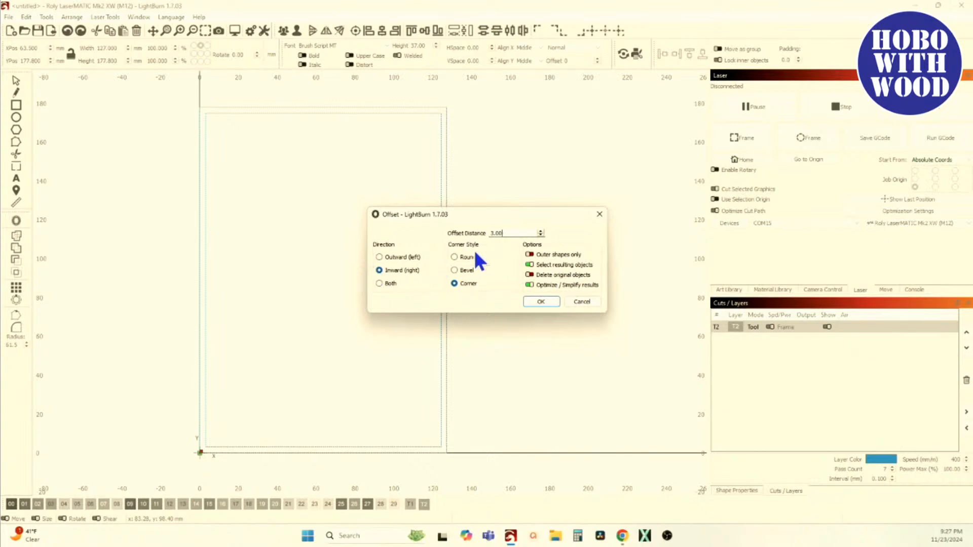
{"action": "left_click", "coordinate": [542, 236]}
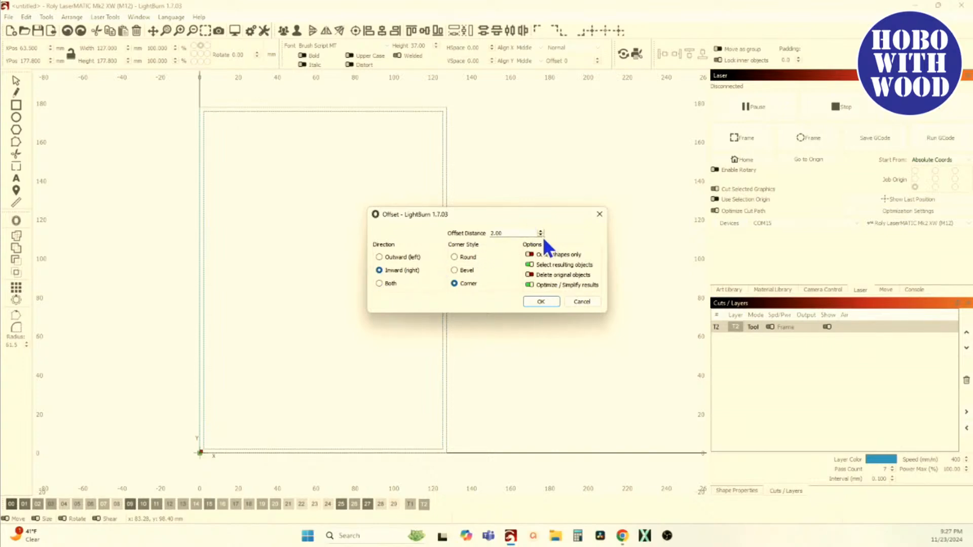
{"action": "left_click", "coordinate": [540, 301]}
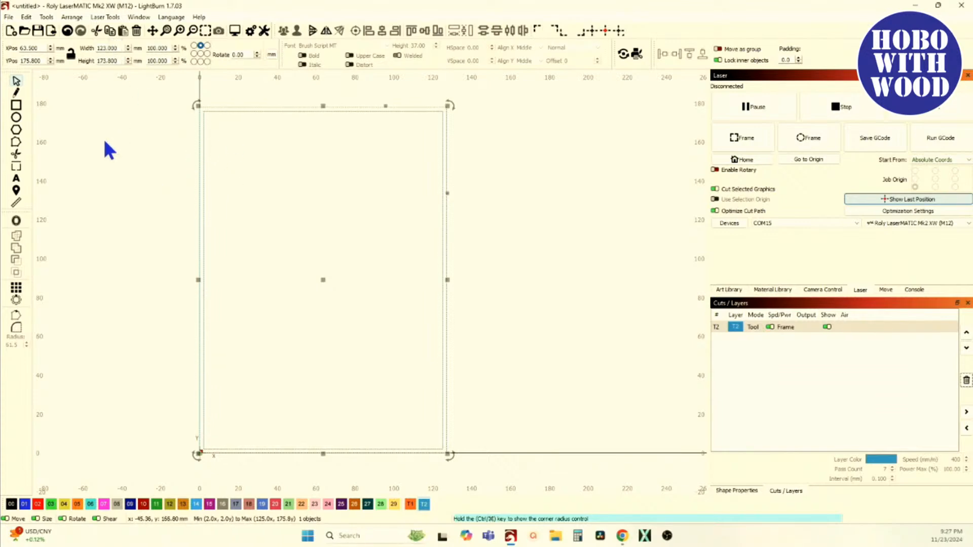
Draw a circle about 104 mm in diameter in the upper part of the inner rectangle
{"action": "left_click", "coordinate": [17, 118]}
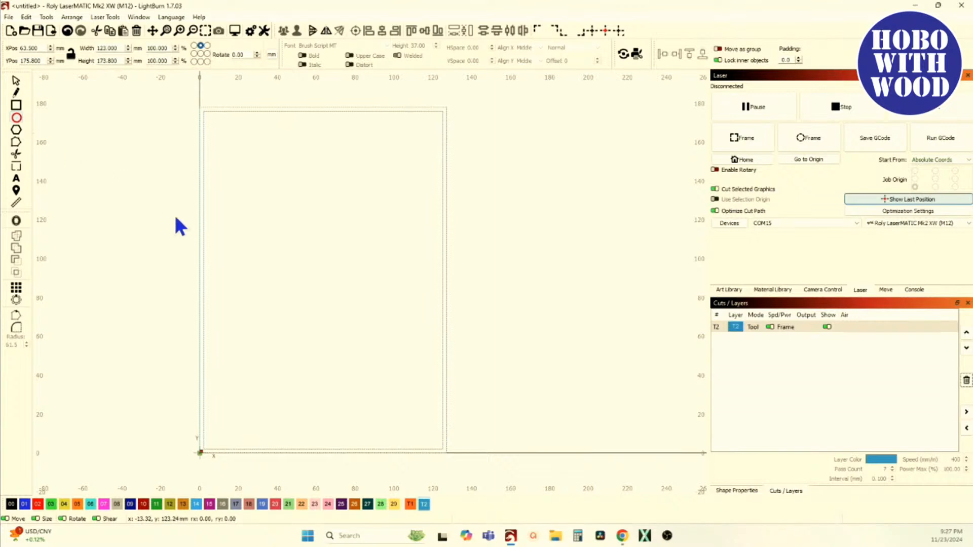
{"action": "left_click_drag", "start_coordinate": [307, 218], "coordinate": [399, 315]}
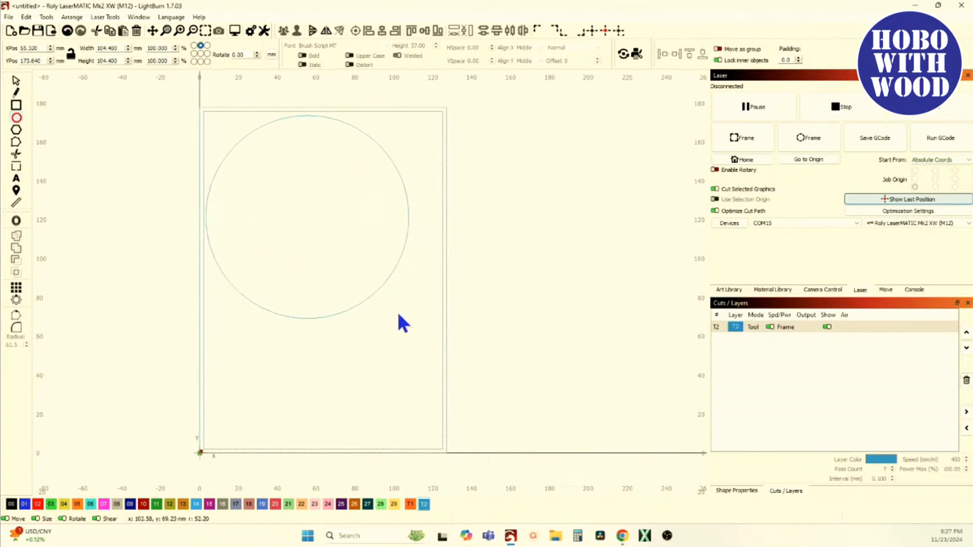
{"action": "left_click", "coordinate": [16, 81]}
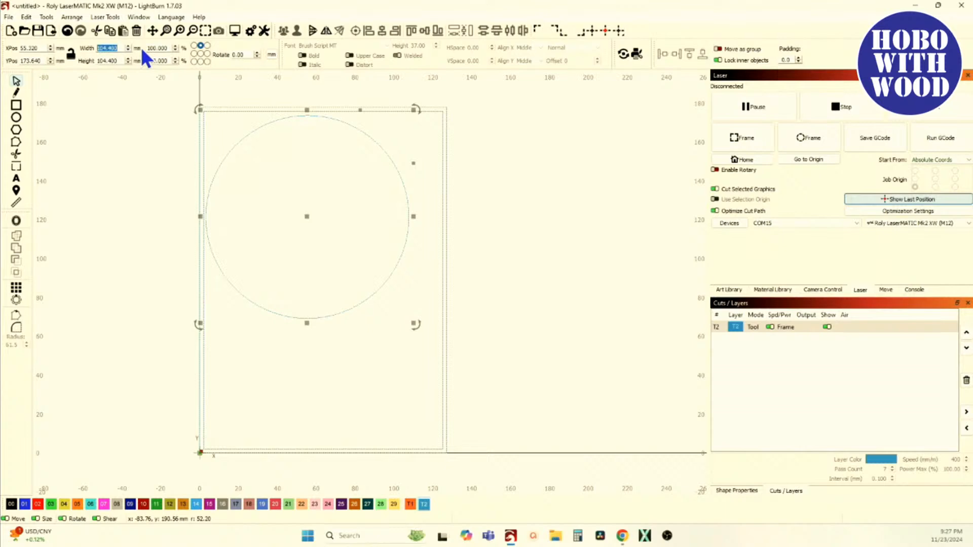
Set the circle's width and height to 123 mm
{"action": "type", "text": "123"}
{"action": "key", "text": "Return"}
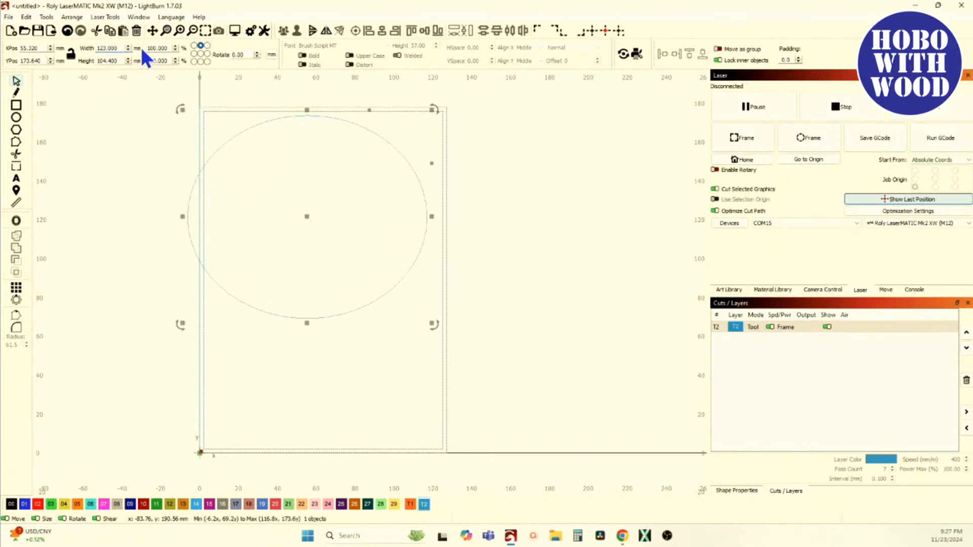
{"action": "key", "text": "Tab"}
{"action": "type", "text": "123"}
{"action": "key", "text": "Tab"}
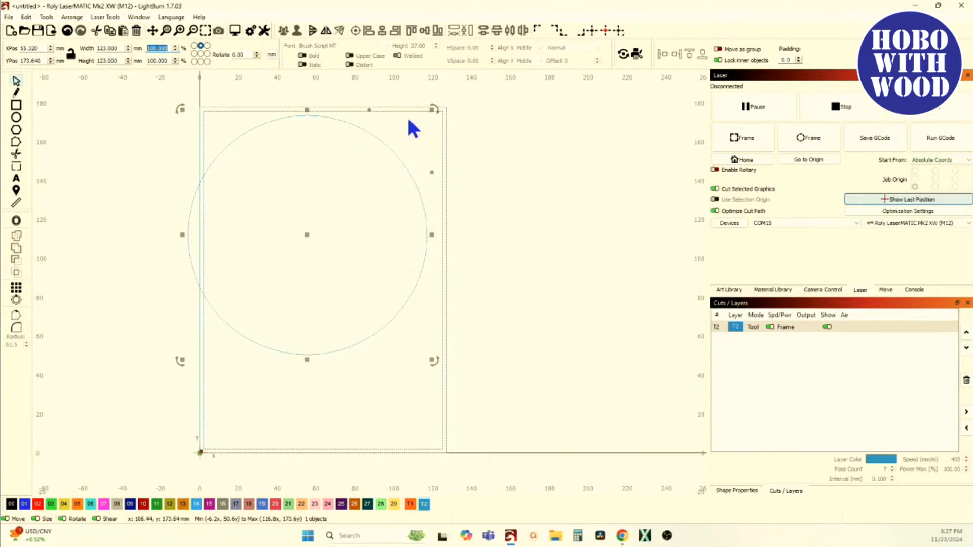
Align the circle with the inner rectangle, centred horizontally and flush with its top edge
{"action": "left_click", "coordinate": [409, 111], "text": "shift"}
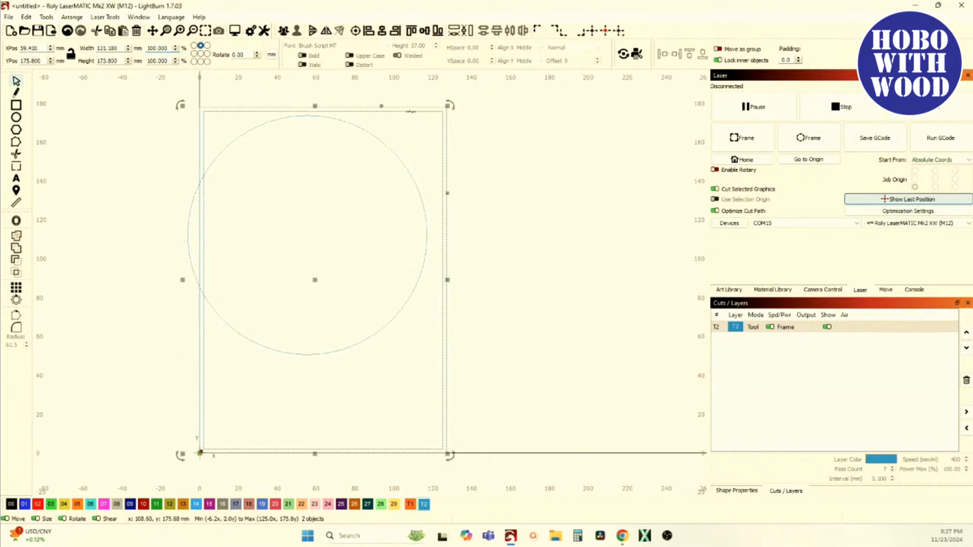
{"action": "left_click", "coordinate": [383, 29]}
{"action": "left_click", "coordinate": [411, 29]}
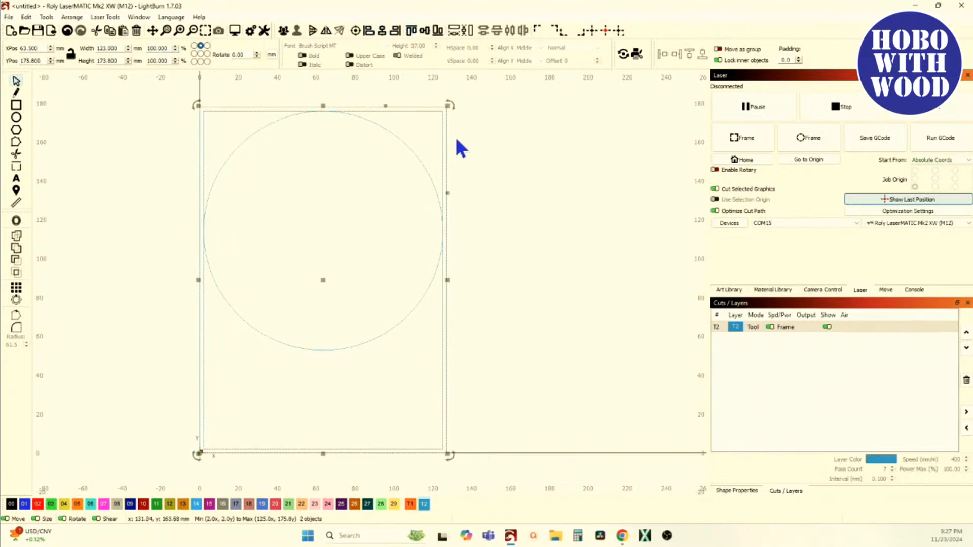
{"action": "left_click", "coordinate": [490, 145]}
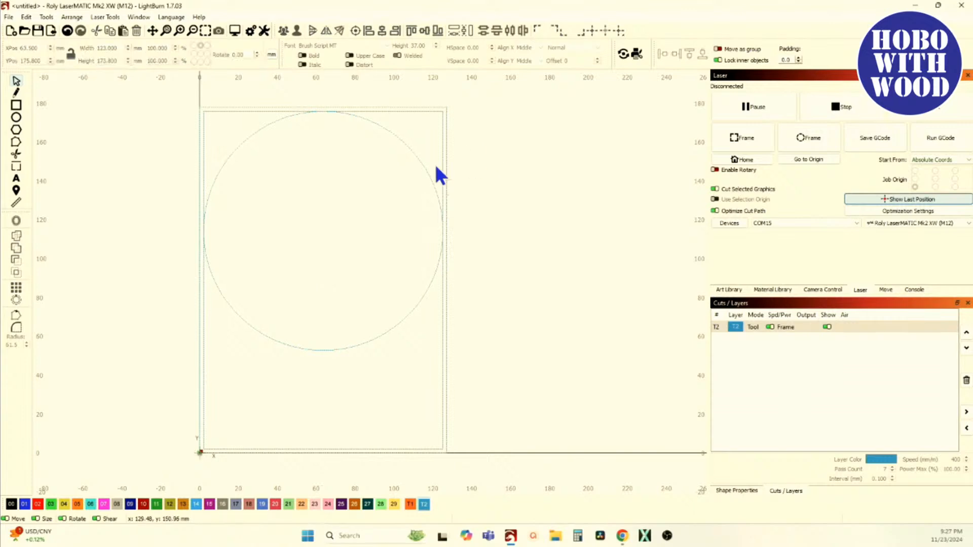
Offset the 123 mm circle inward by 6 mm, keeping the original
{"action": "left_click", "coordinate": [229, 306]}
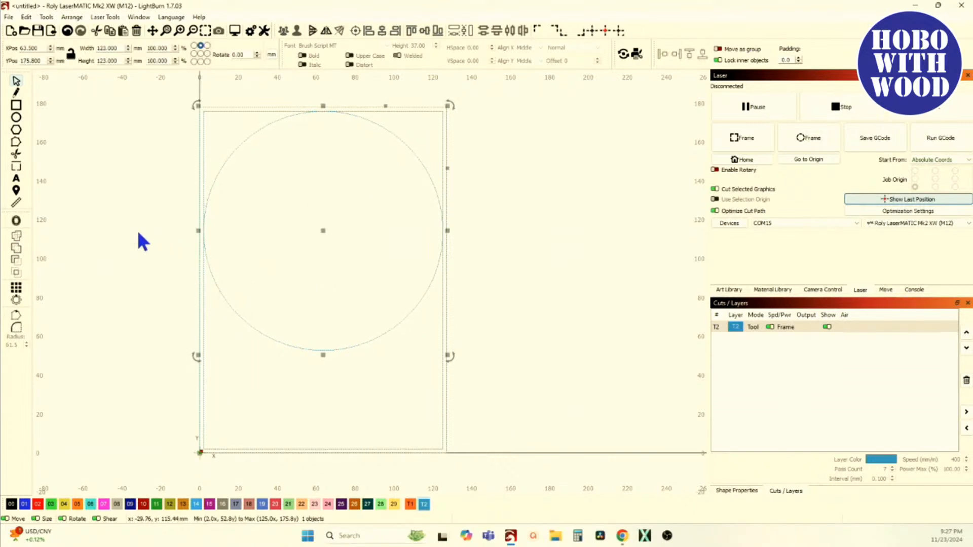
{"action": "left_click", "coordinate": [17, 221]}
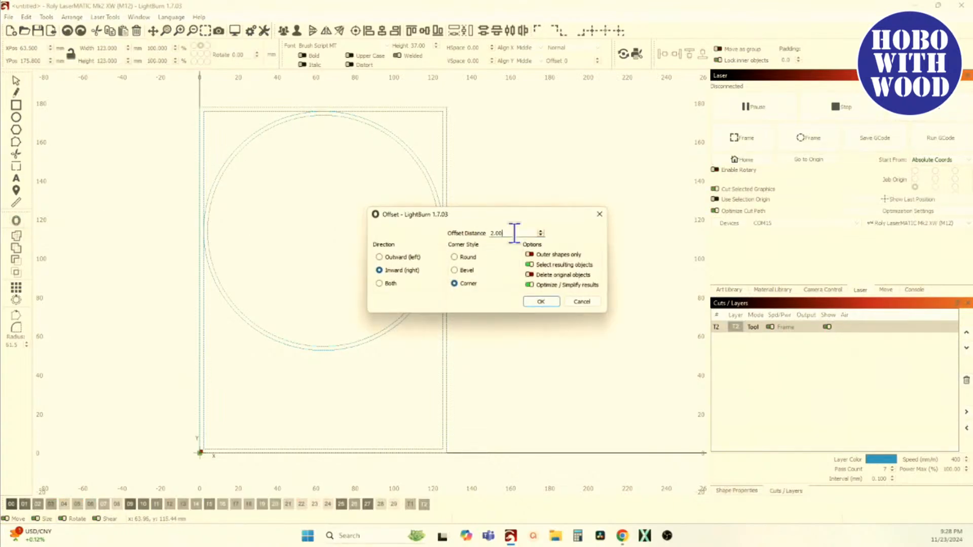
{"action": "left_click_drag", "start_coordinate": [514, 233], "coordinate": [462, 234]}
{"action": "type", "text": "6"}
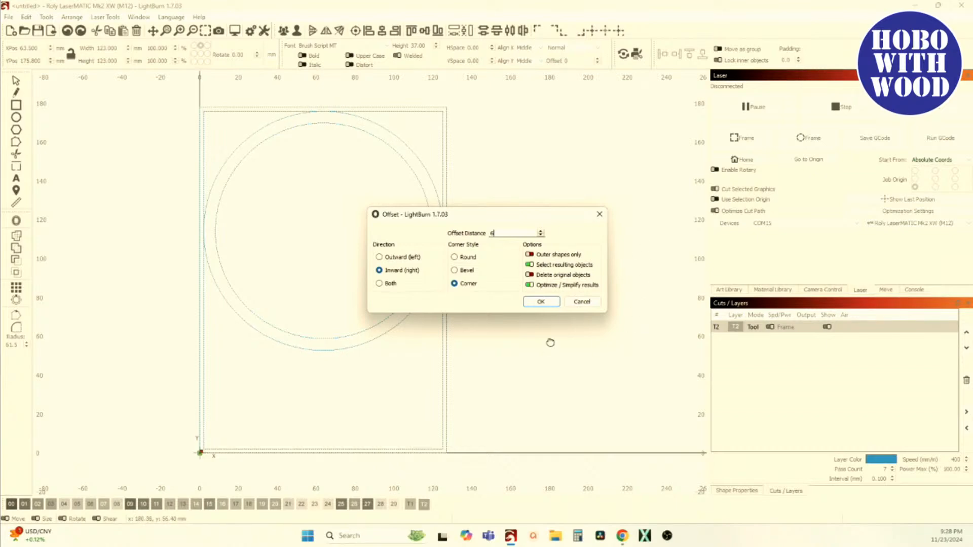
{"action": "left_click", "coordinate": [542, 304]}
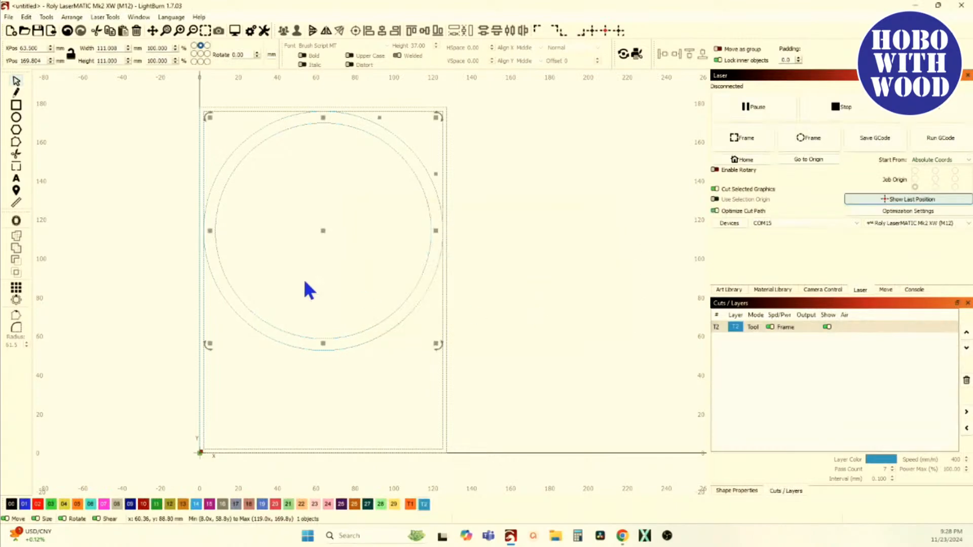
Offset the new inner circle inward by another 3 mm, keeping the original
{"action": "left_click", "coordinate": [17, 221]}
{"action": "double_click", "coordinate": [502, 232]}
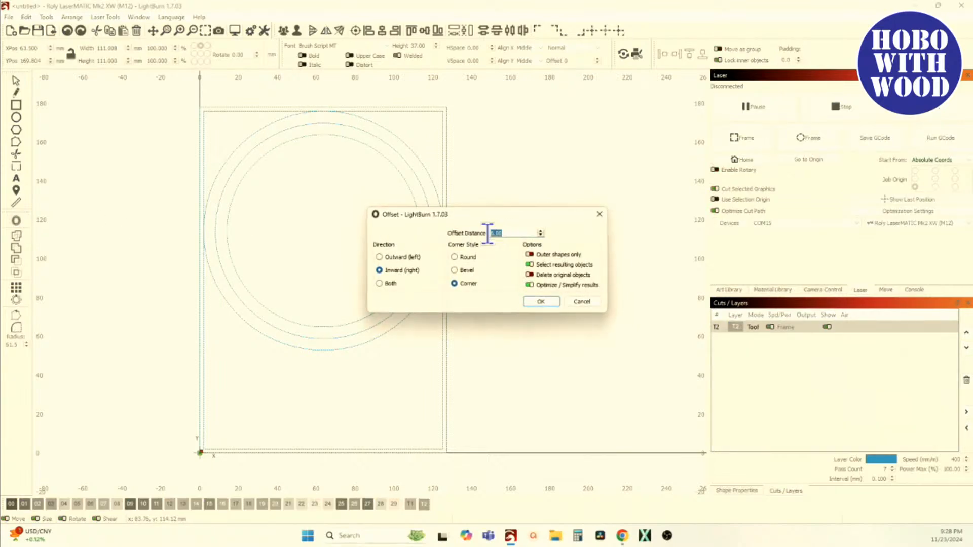
{"action": "type", "text": "3"}
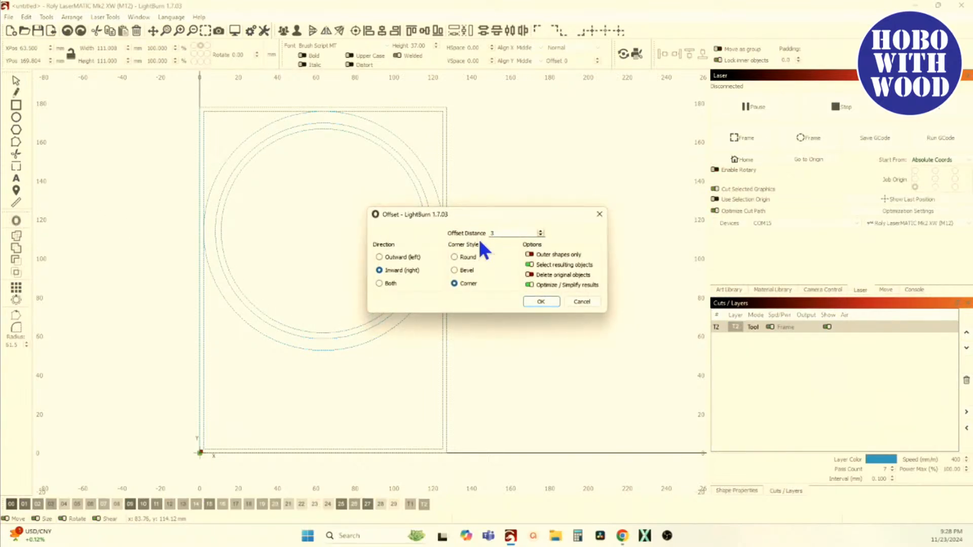
{"action": "left_click", "coordinate": [538, 300]}
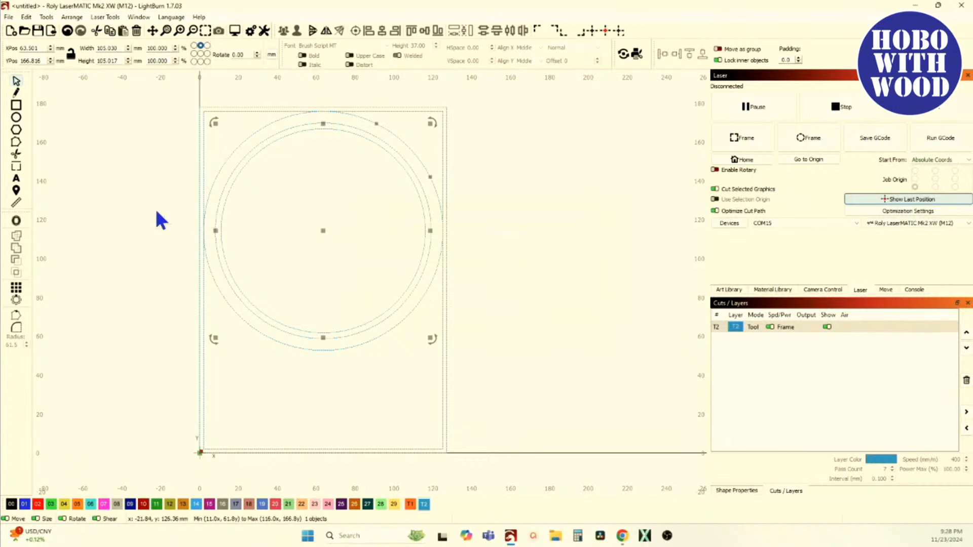
{"action": "left_click", "coordinate": [133, 202]}
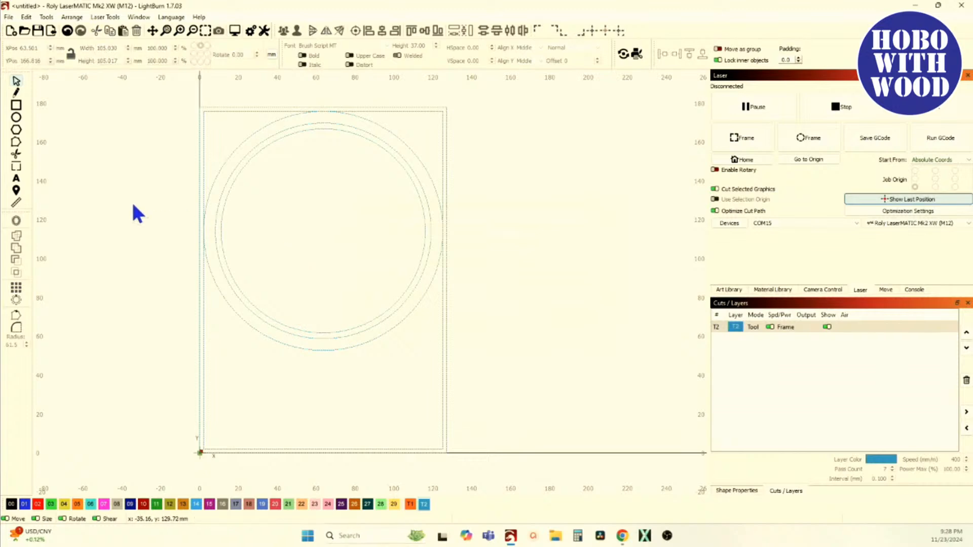
Draw a slot rectangle below the circles, size it 25 by 6 mm, and place its top centre at about X 42, Y 26 mm
{"action": "left_click", "coordinate": [16, 105]}
{"action": "left_click_drag", "start_coordinate": [239, 413], "coordinate": [286, 425]}
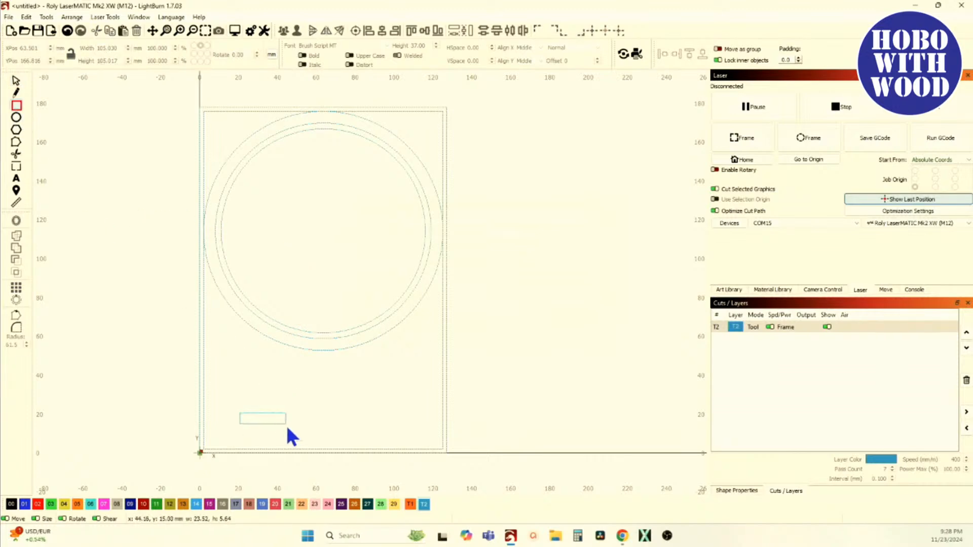
{"action": "left_click", "coordinate": [16, 82]}
{"action": "double_click", "coordinate": [108, 48]}
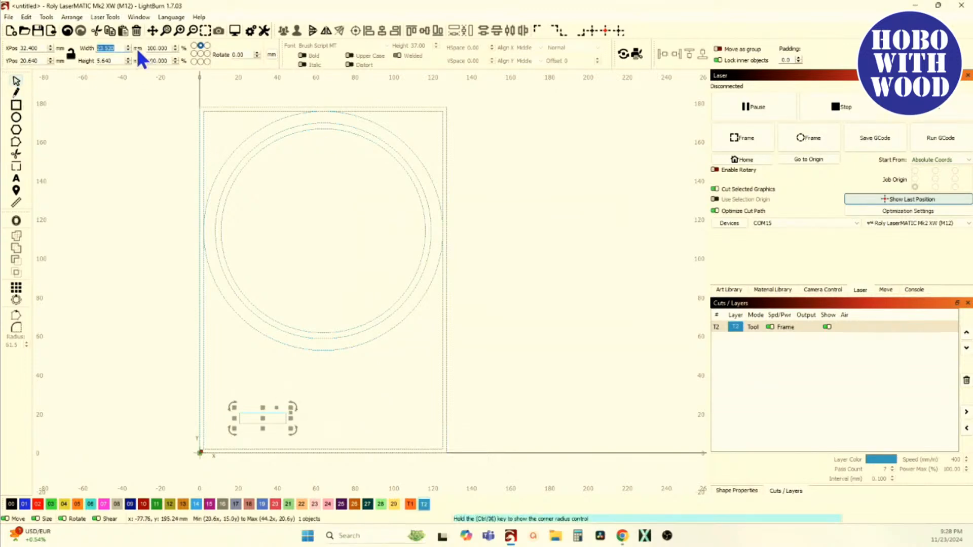
{"action": "type", "text": "25.0"}
{"action": "key", "text": "Tab"}
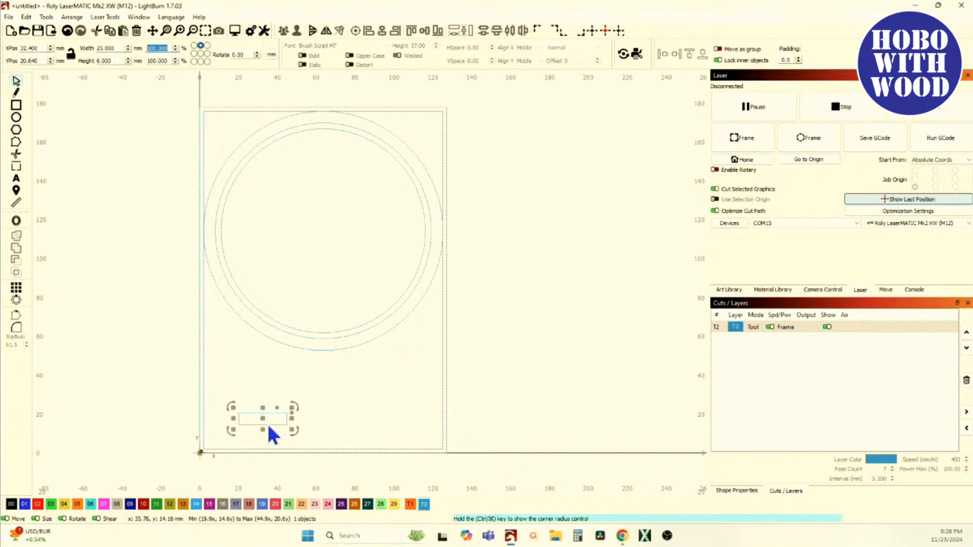
{"action": "left_click_drag", "start_coordinate": [265, 424], "coordinate": [283, 411]}
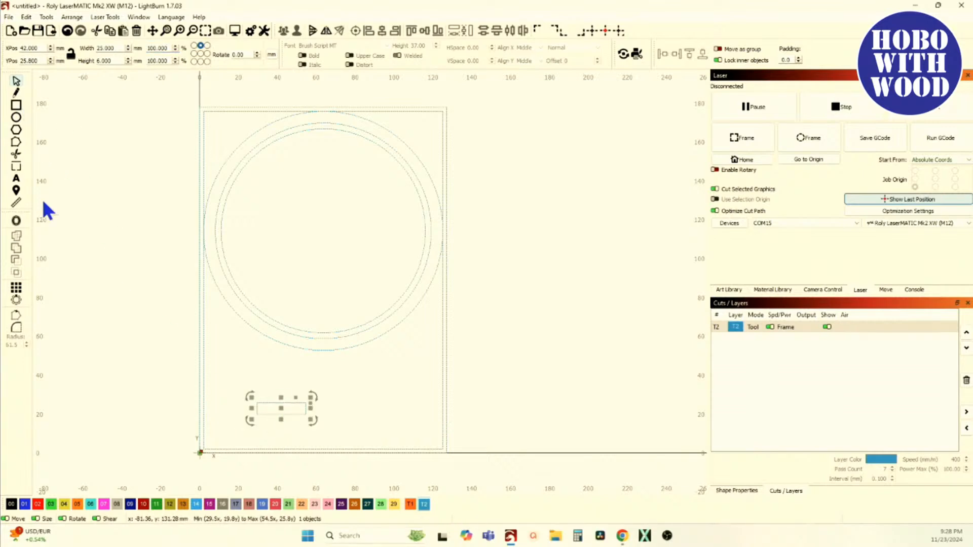
Duplicate the slot and shift the copy 50 mm to the right
{"action": "key", "text": "ctrl+d"}
{"action": "key", "text": "Right"}
{"action": "key", "text": "Right"}
{"action": "key", "text": "Right"}
{"action": "key", "text": "Right"}
{"action": "key", "text": "Right"}
{"action": "key", "text": "Right"}
{"action": "key", "text": "Right"}
{"action": "key", "text": "Right"}
{"action": "key", "text": "Right"}
{"action": "key", "text": "Right"}
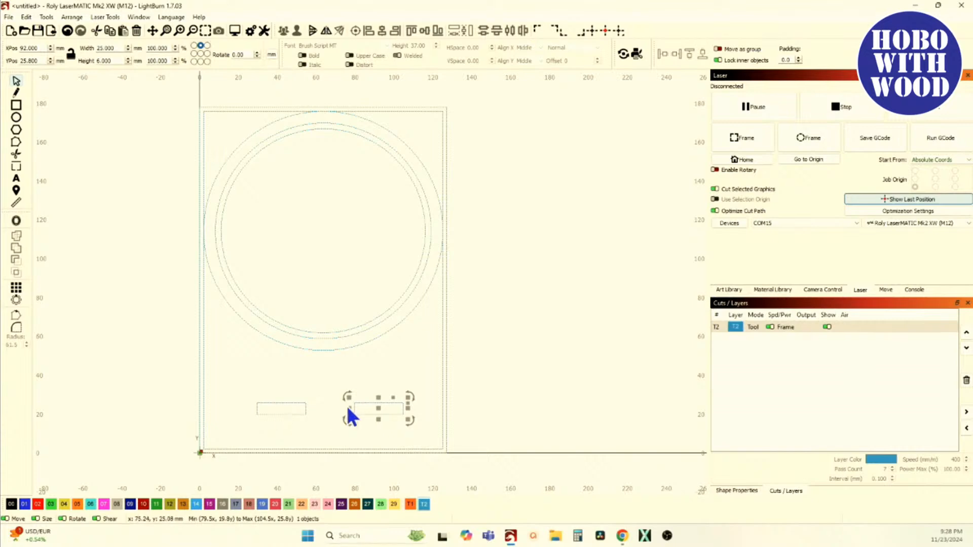
Check the shape move increments in the units and grids settings
{"action": "left_click", "coordinate": [259, 31]}
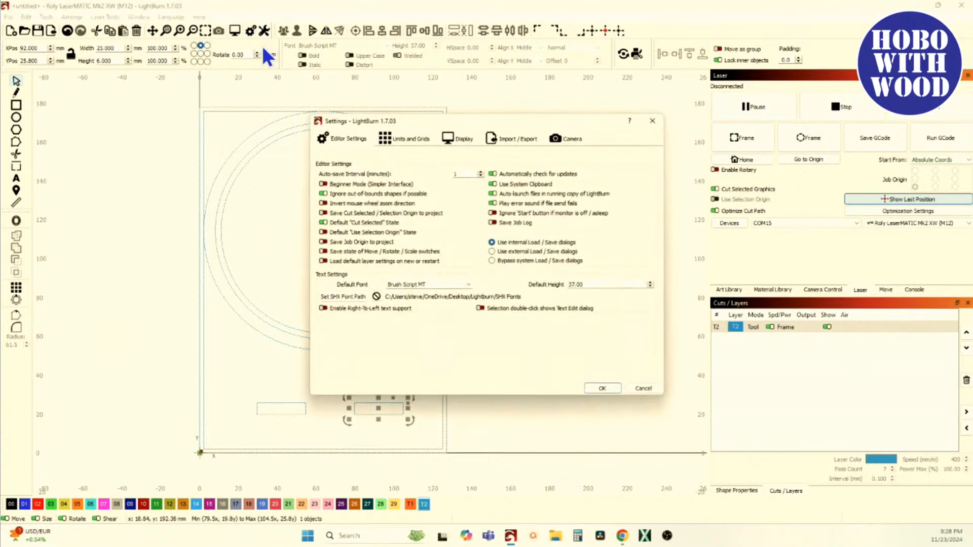
{"action": "left_click", "coordinate": [410, 139]}
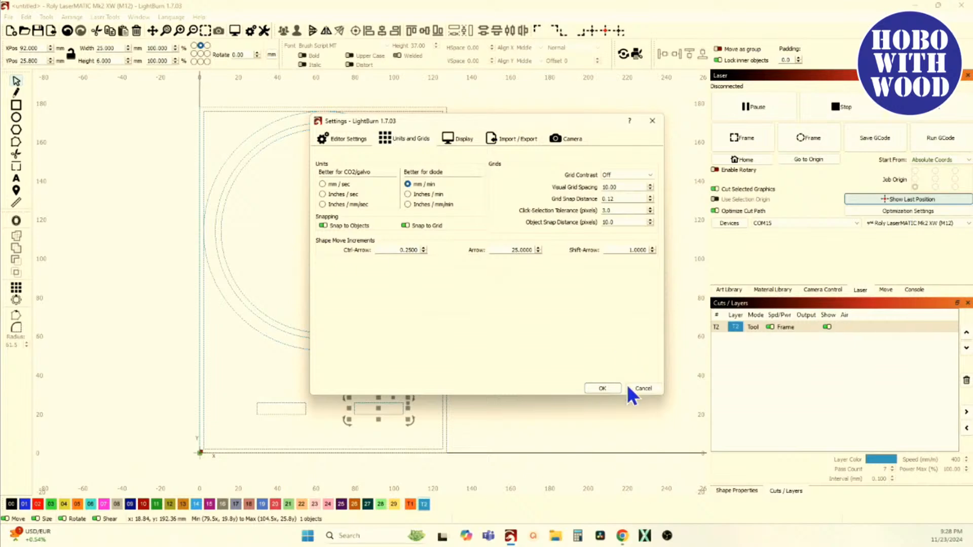
{"action": "left_click", "coordinate": [608, 389]}
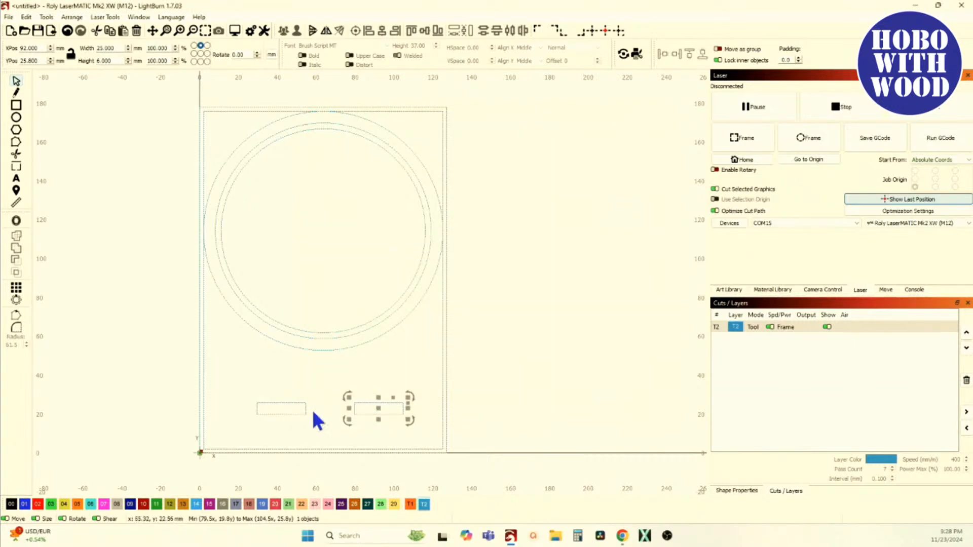
Group the two slots and centre the group horizontally on the inner rectangle
{"action": "left_click", "coordinate": [336, 405]}
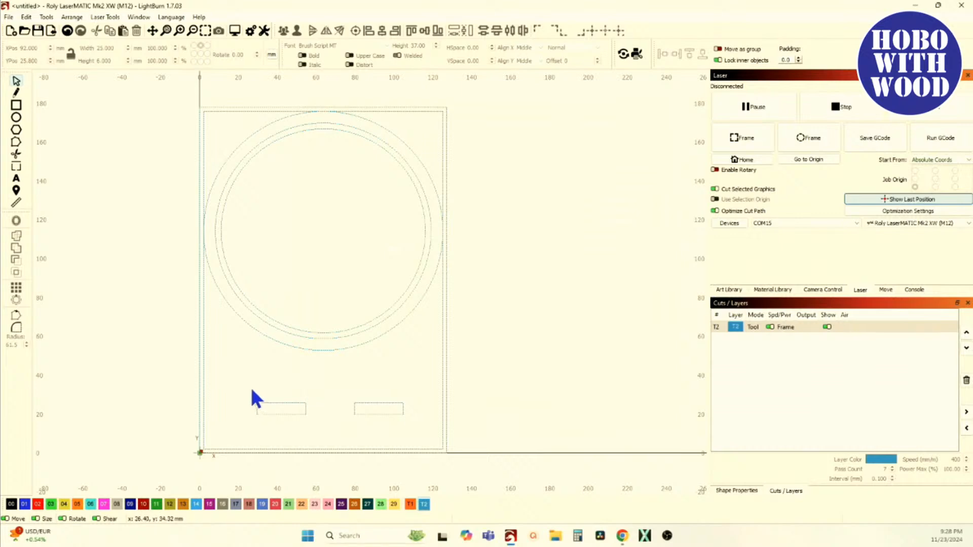
{"action": "left_click_drag", "start_coordinate": [249, 384], "coordinate": [415, 430]}
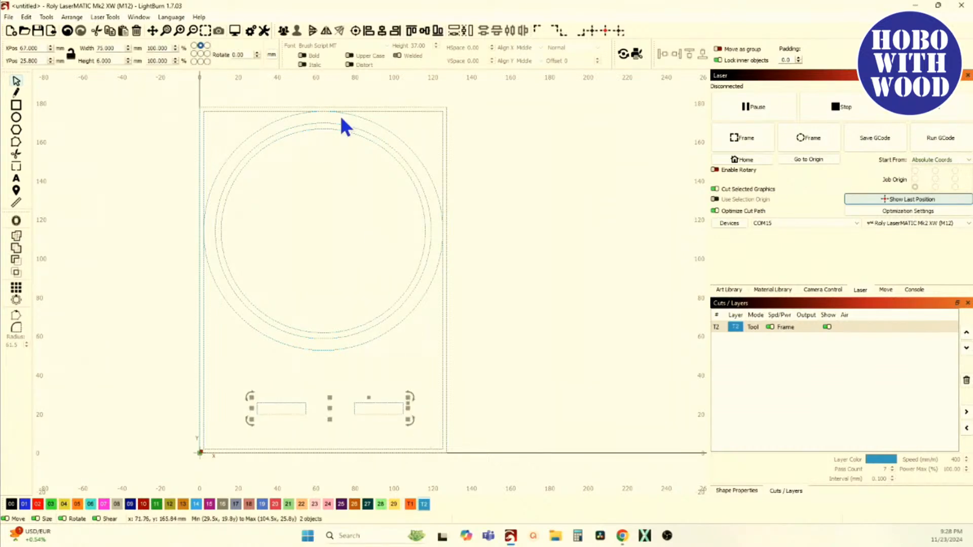
{"action": "left_click", "coordinate": [282, 34]}
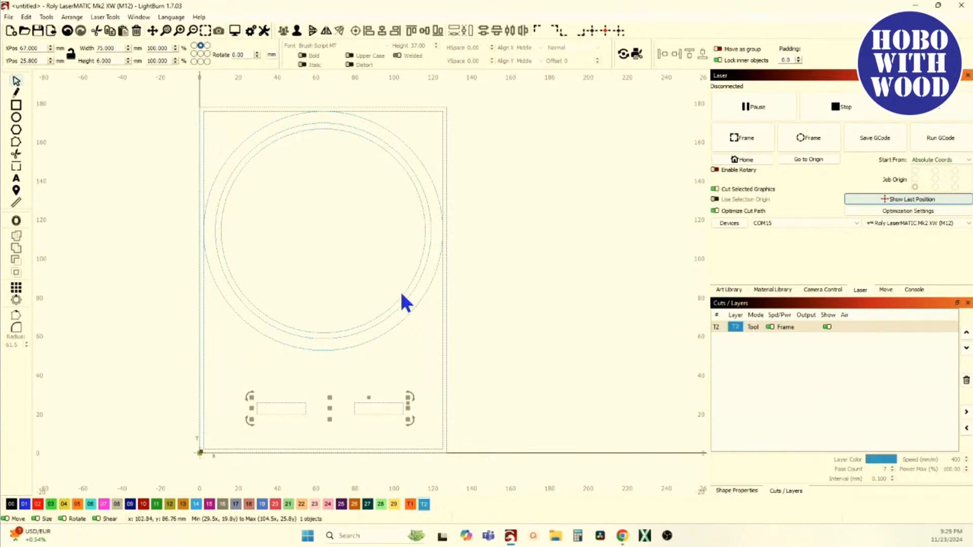
{"action": "left_click_drag", "start_coordinate": [439, 403], "coordinate": [417, 76]}
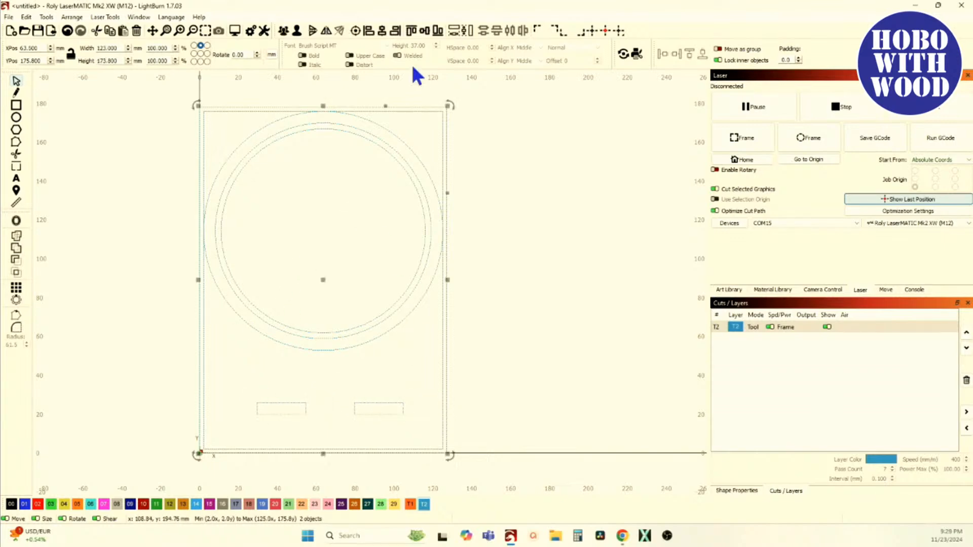
{"action": "left_click", "coordinate": [385, 33]}
{"action": "left_click", "coordinate": [524, 199]}
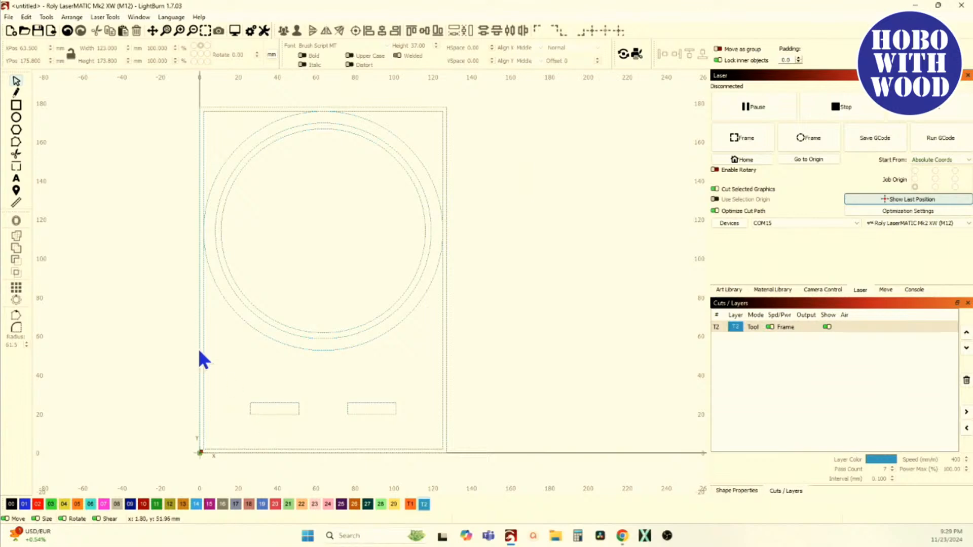
Draw a rectangle about 82 by 21 mm around the two slots
{"action": "left_click", "coordinate": [17, 107]}
{"action": "mouse_move", "coordinate": [247, 389]}
{"action": "left_mouse_down"}
{"action": "mouse_move", "coordinate": [303, 426]}
{"action": "mouse_move", "coordinate": [406, 431]}
{"action": "left_mouse_up"}
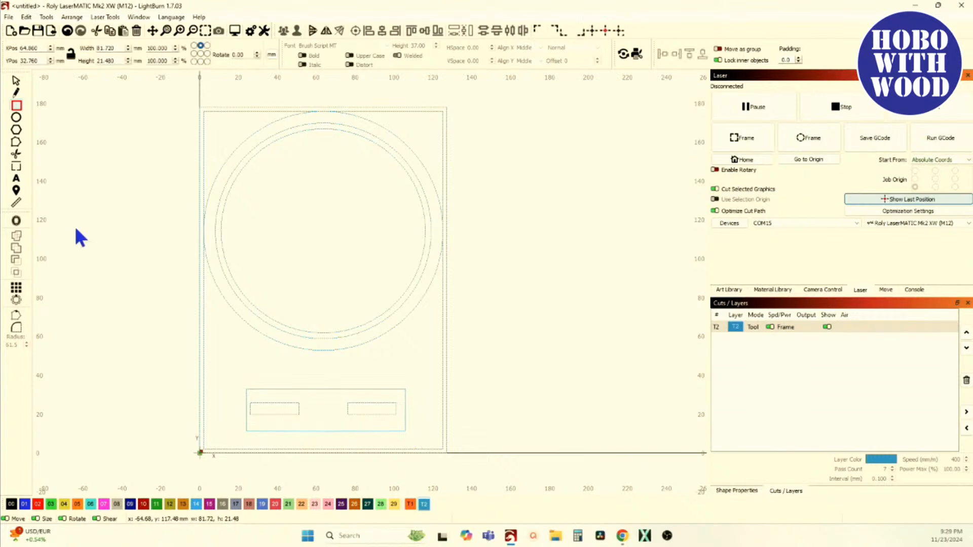
{"action": "left_click", "coordinate": [17, 81]}
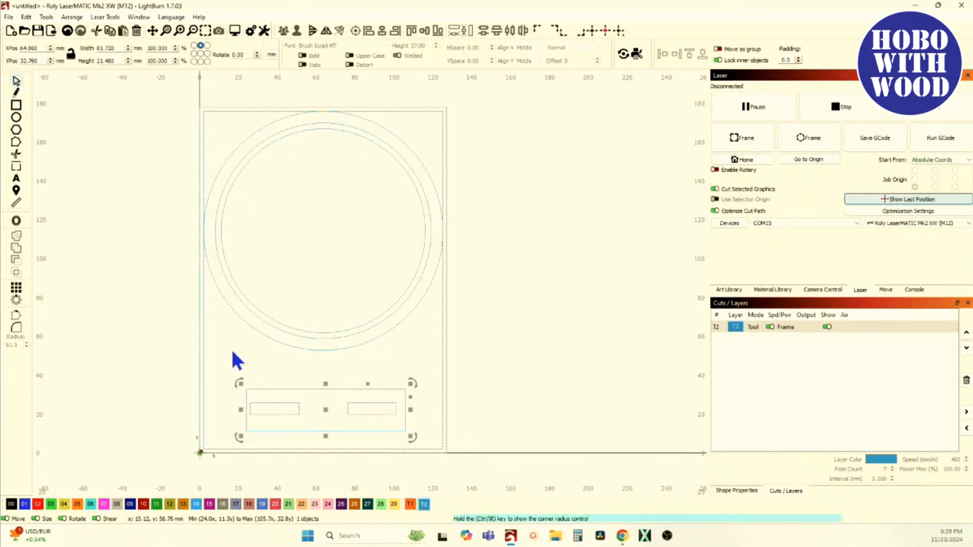
Set the width of the rectangle around the slots to 123 mm, matching the inner rectangle
{"action": "left_click", "coordinate": [205, 372]}
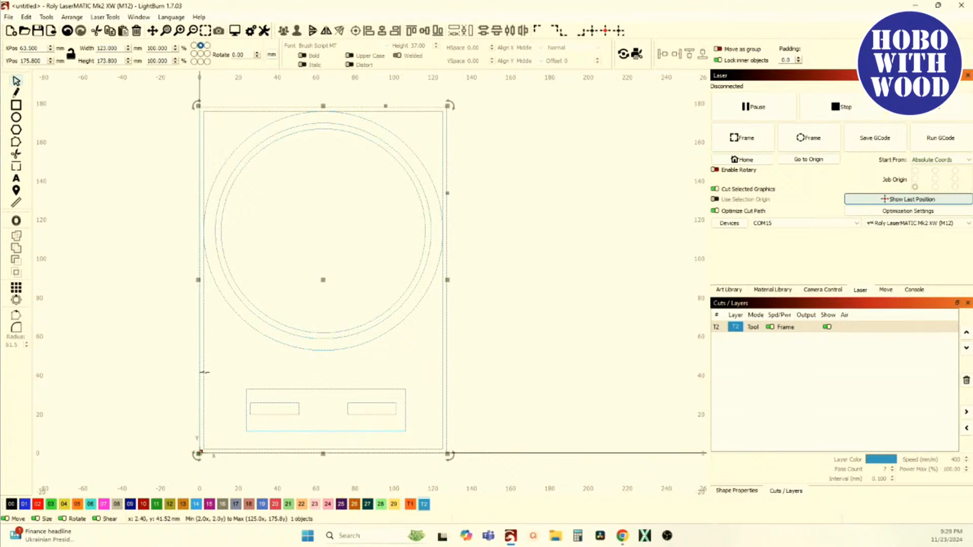
{"action": "left_click", "coordinate": [319, 395]}
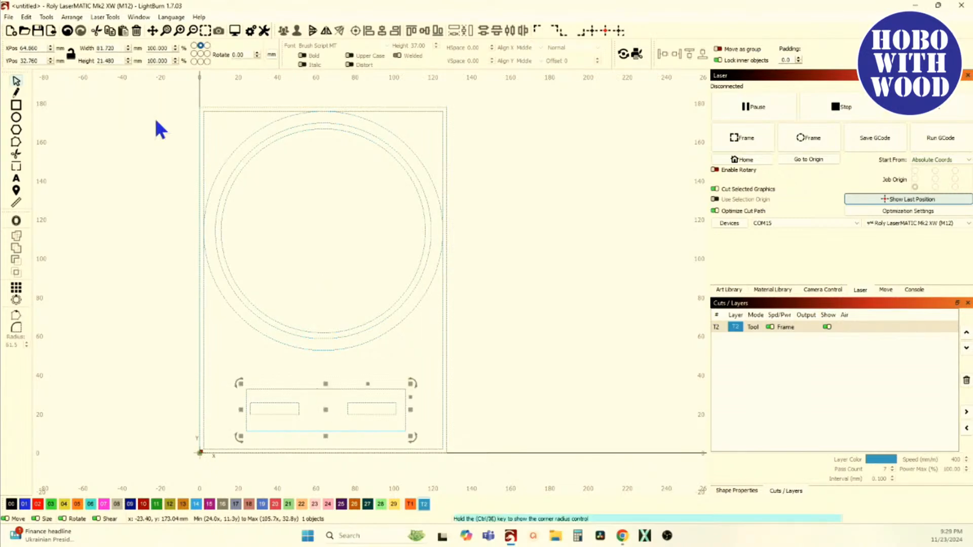
{"action": "double_click", "coordinate": [138, 47]}
{"action": "type", "text": "123"}
{"action": "key", "text": "Return"}
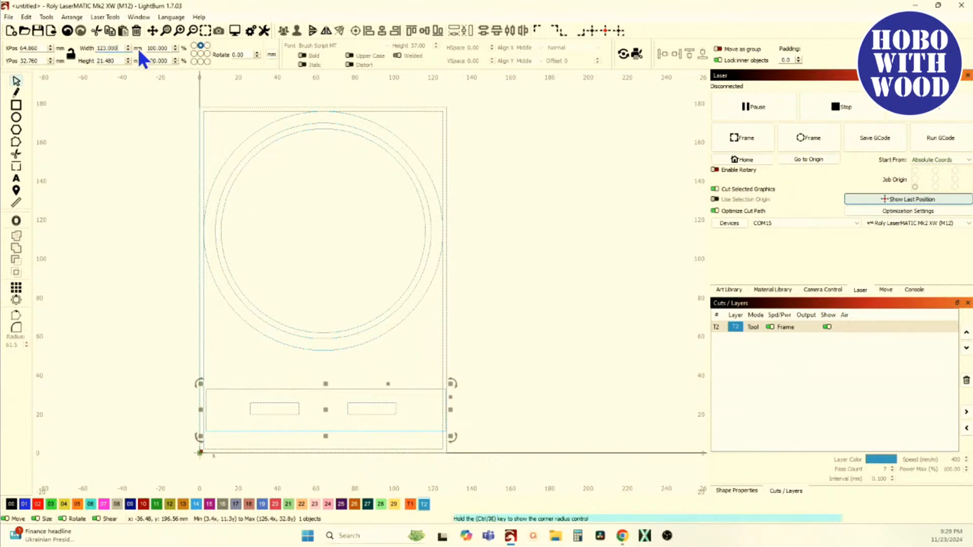
Align the 123 mm wide slot-area rectangle with the inner rectangle, centred horizontally and flush with its bottom edge
{"action": "left_click", "coordinate": [203, 334], "text": "shift"}
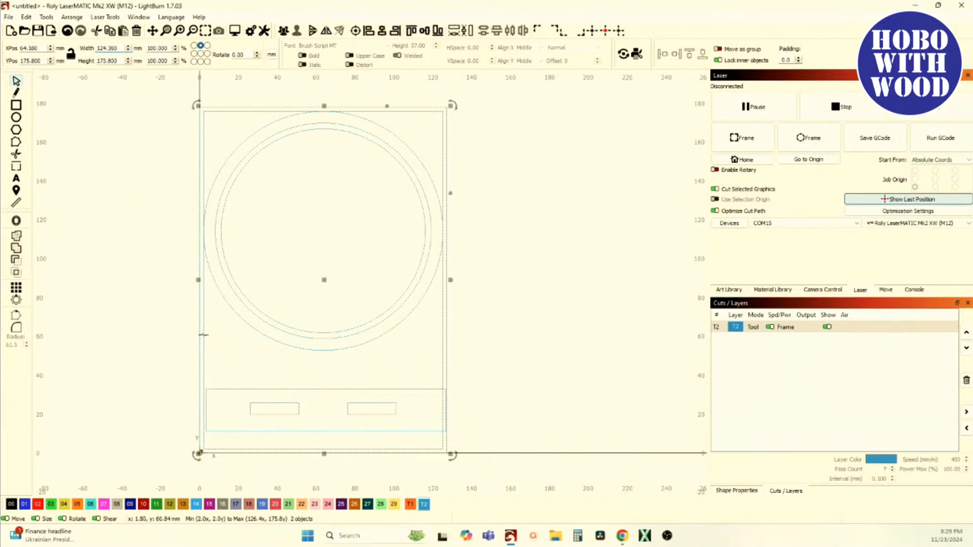
{"action": "left_click", "coordinate": [382, 33]}
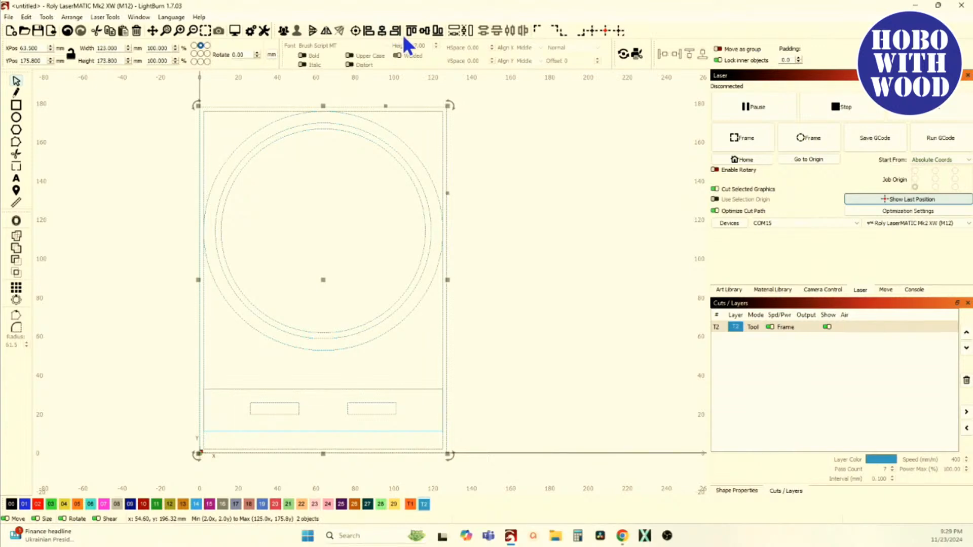
{"action": "left_click", "coordinate": [437, 31]}
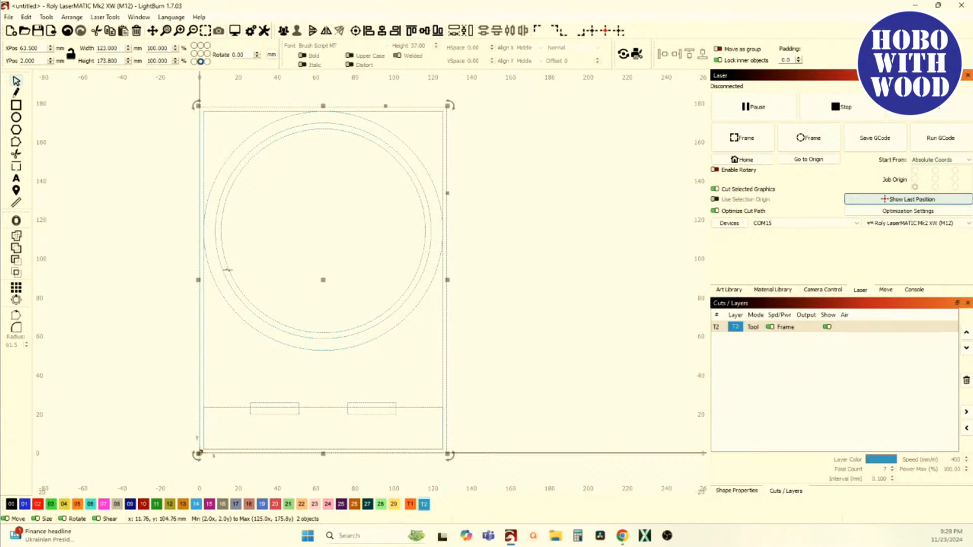
{"action": "left_click", "coordinate": [300, 365]}
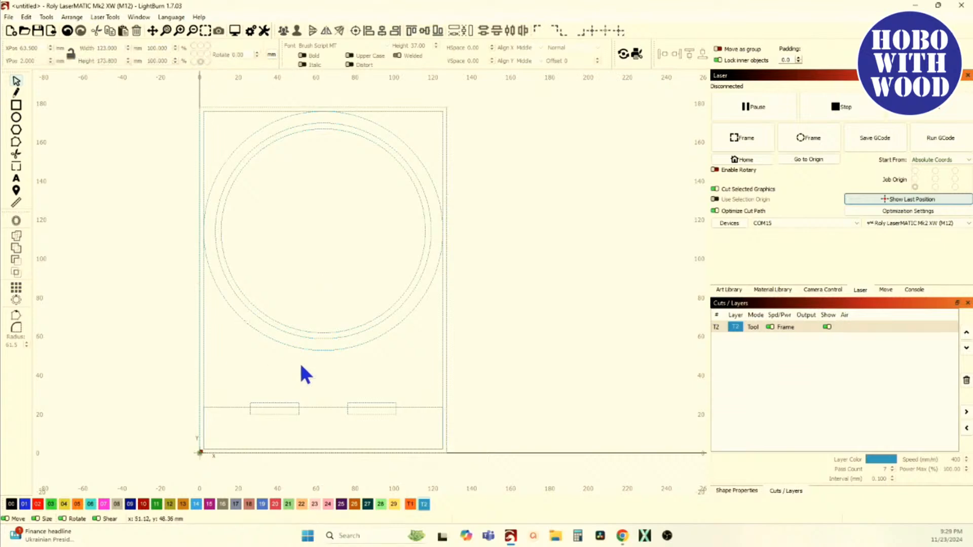
Set the height of the bottom rectangle to 42 mm
{"action": "left_click", "coordinate": [323, 407]}
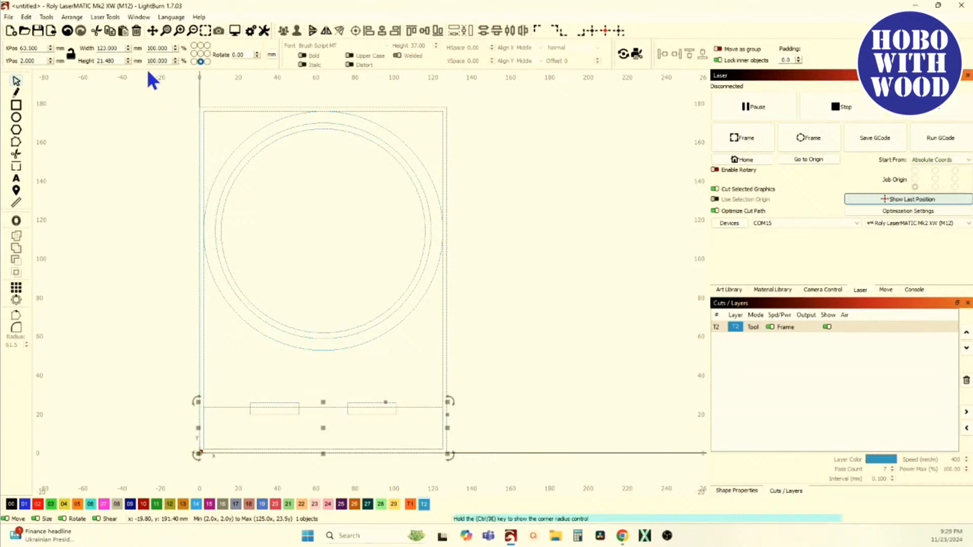
{"action": "double_click", "coordinate": [107, 61]}
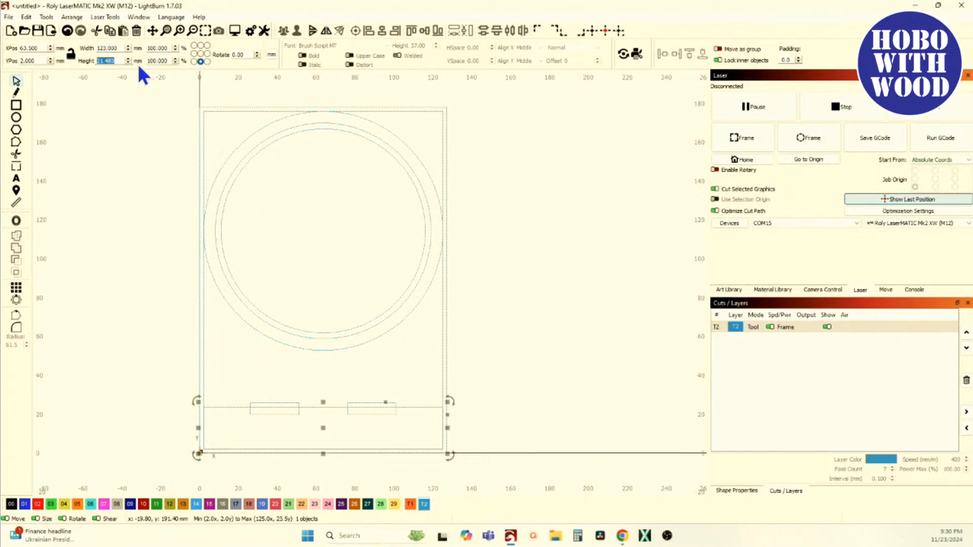
{"action": "type", "text": "42"}
{"action": "key", "text": "Return"}
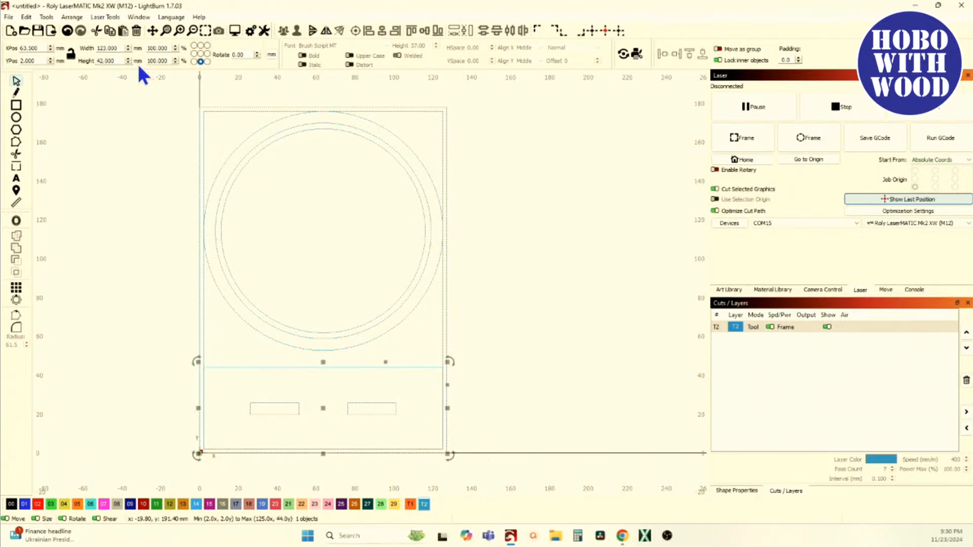
Centre the slot pair within the bottom rectangle
{"action": "left_click", "coordinate": [269, 414]}
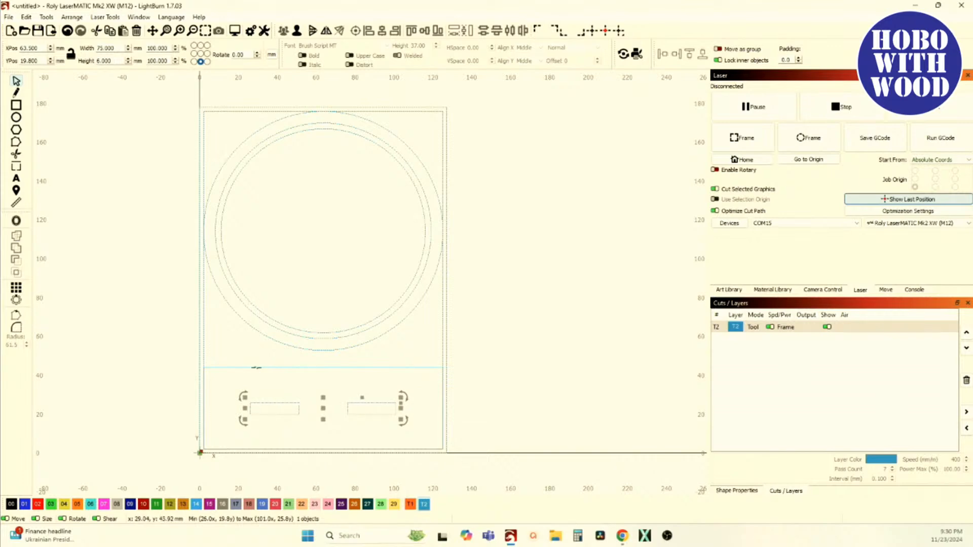
{"action": "left_click", "coordinate": [257, 367], "text": "shift"}
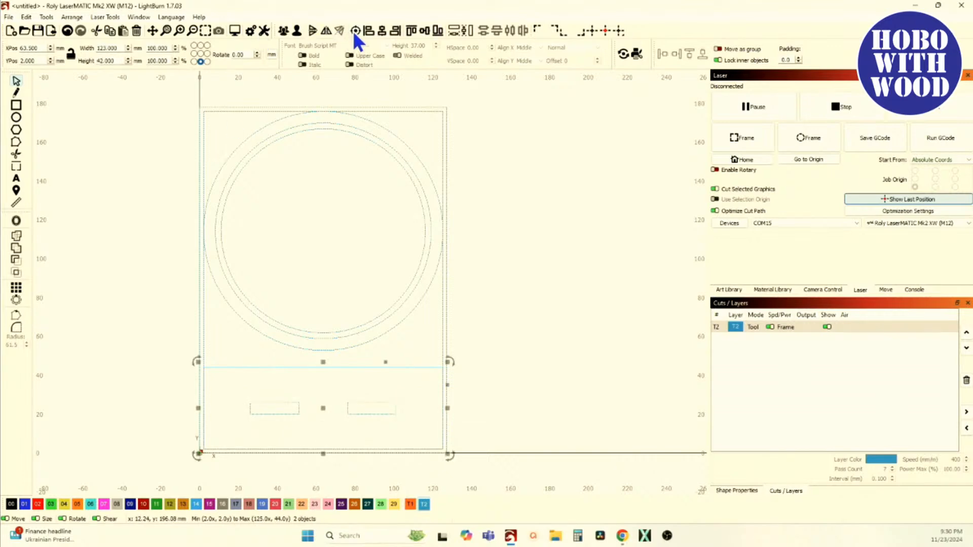
{"action": "left_click", "coordinate": [510, 196]}
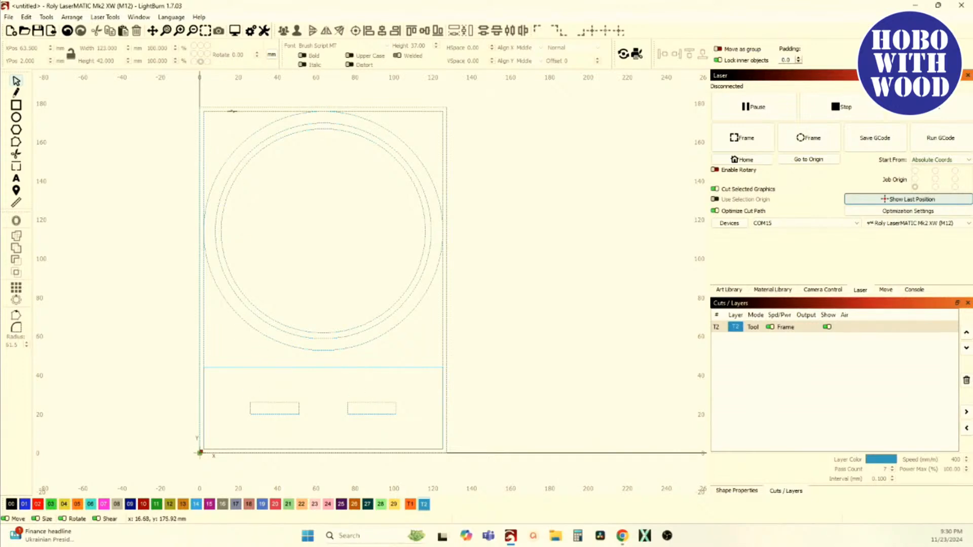
Set the inner border rectangle's height to 131.8 mm, anchored at its top centre so it ends at the bottom rectangle
{"action": "left_click", "coordinate": [232, 111]}
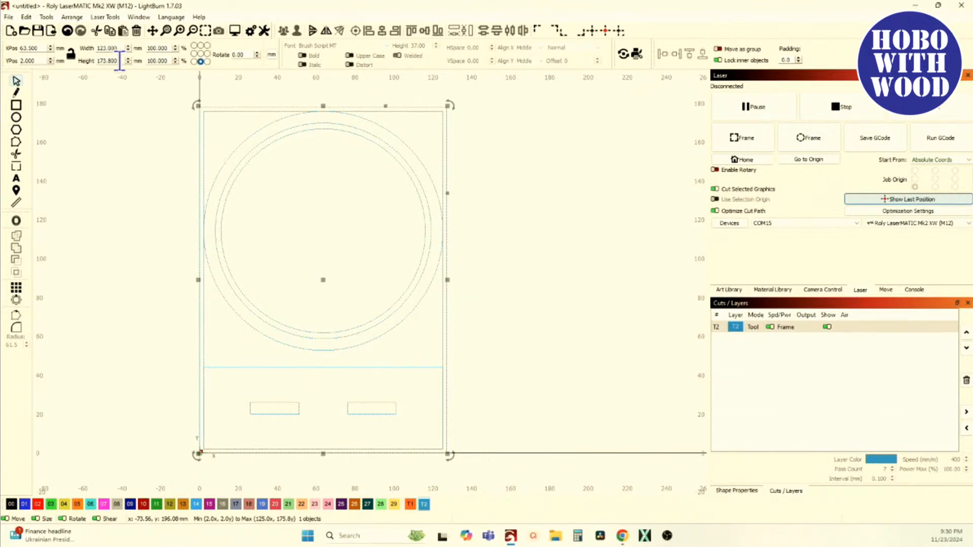
{"action": "left_click", "coordinate": [200, 46]}
{"action": "type", "text": "2"}
{"action": "key", "text": "Return"}
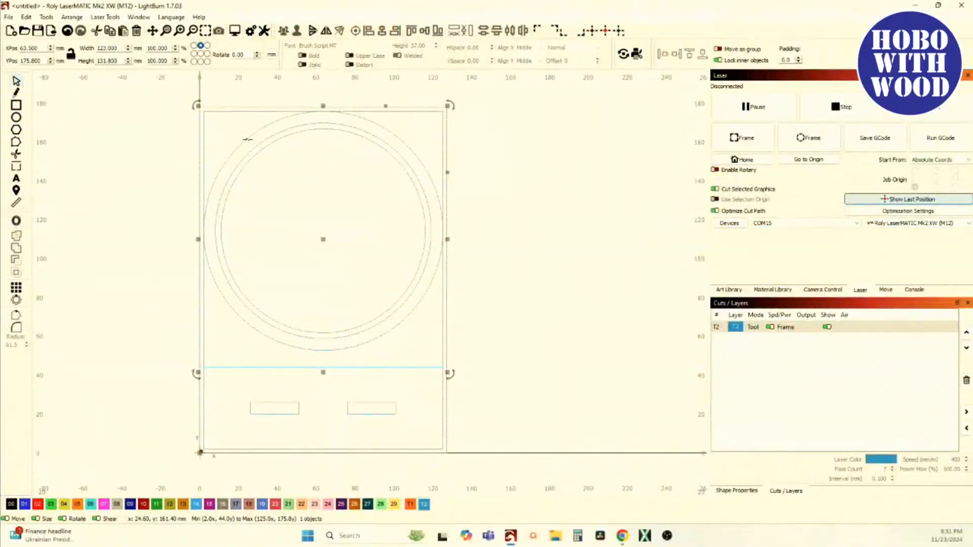
Measure the arc radius of the 123 mm outer circle
{"action": "left_click", "coordinate": [246, 140]}
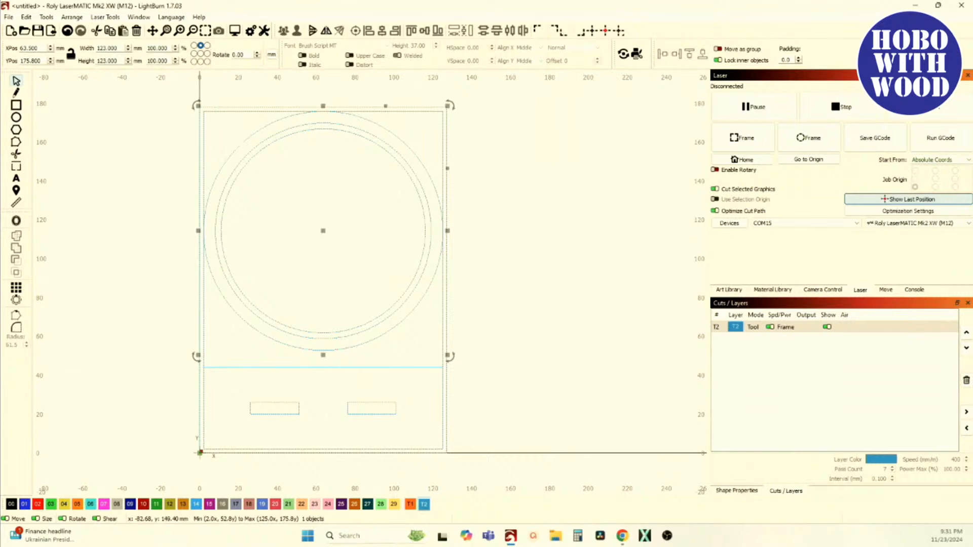
{"action": "left_click", "coordinate": [17, 204]}
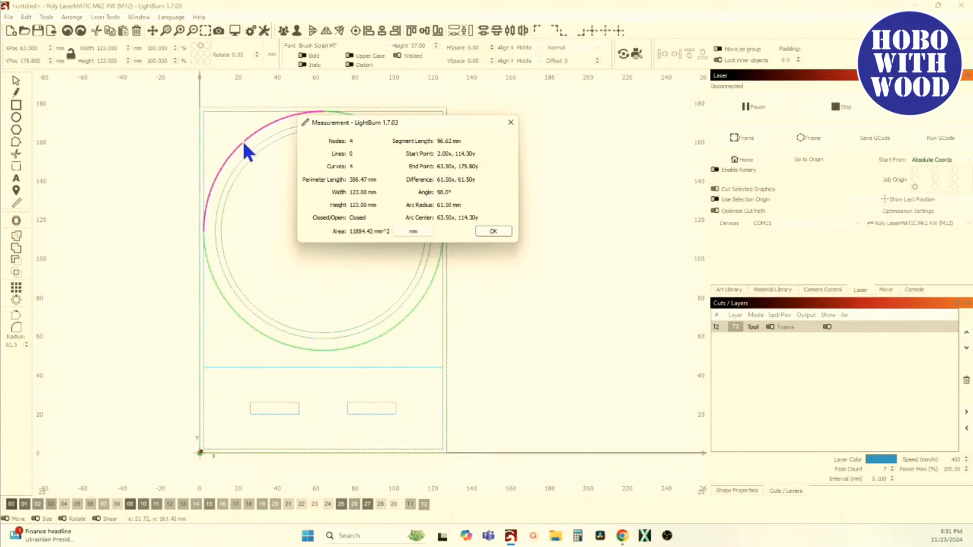
{"action": "left_click", "coordinate": [511, 122]}
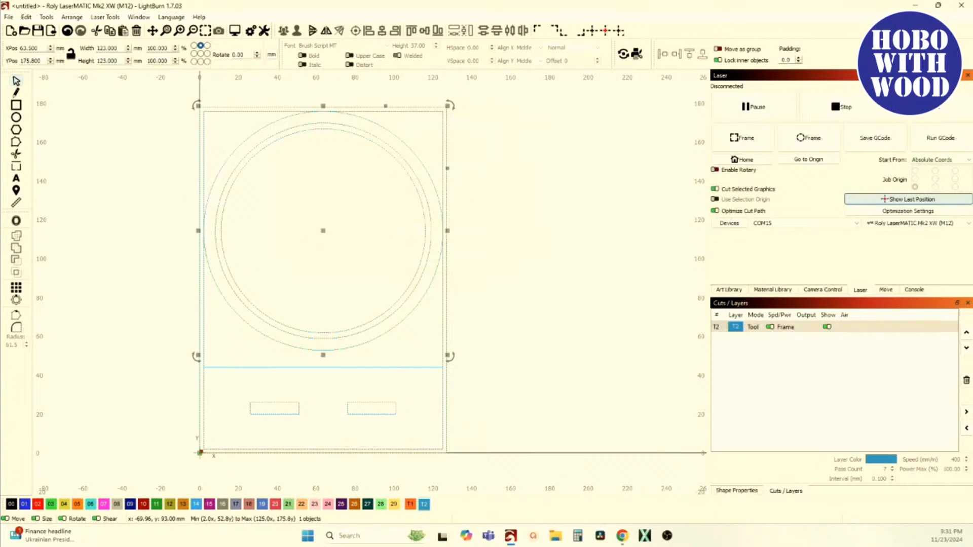
Round the upper rectangle's two top corners with a 61.5 mm radius and delete the outer circle
{"action": "left_click", "coordinate": [18, 327]}
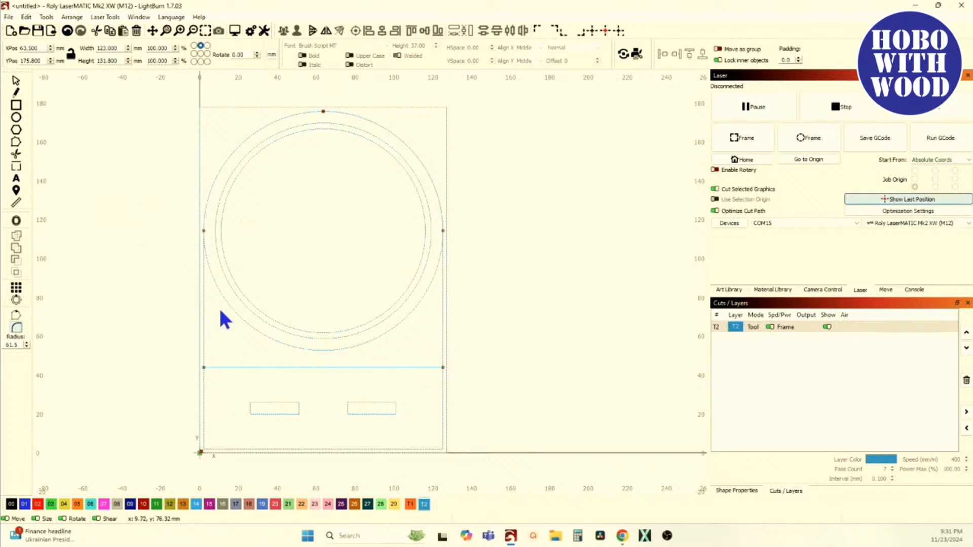
{"action": "left_click", "coordinate": [16, 82]}
{"action": "left_click", "coordinate": [258, 331]}
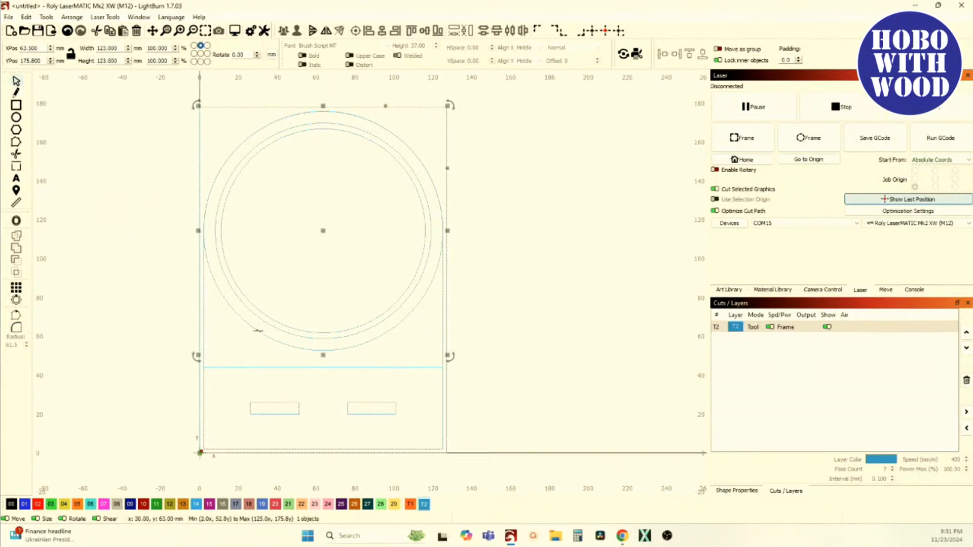
{"action": "key", "text": "Escape"}
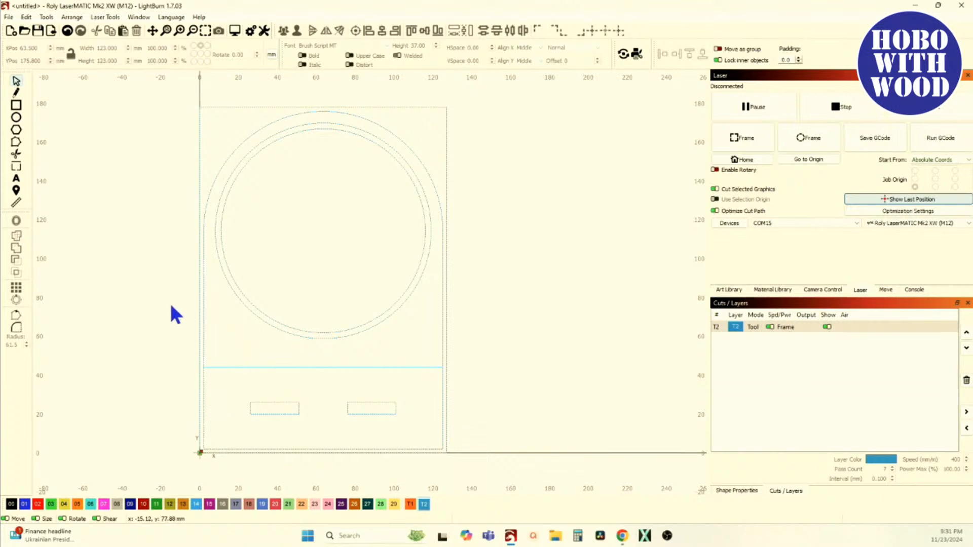
Assign every shape except the outer 127 mm wide frame to the red layer 02
{"action": "scroll", "coordinate": [219, 369], "scroll_direction": "down", "scroll_amount": 1}
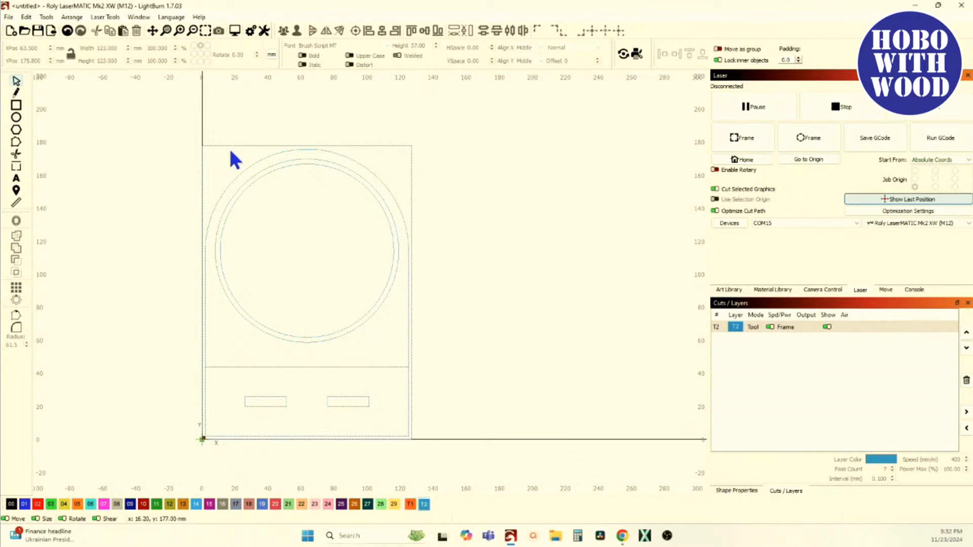
{"action": "left_click_drag", "start_coordinate": [150, 112], "coordinate": [466, 479]}
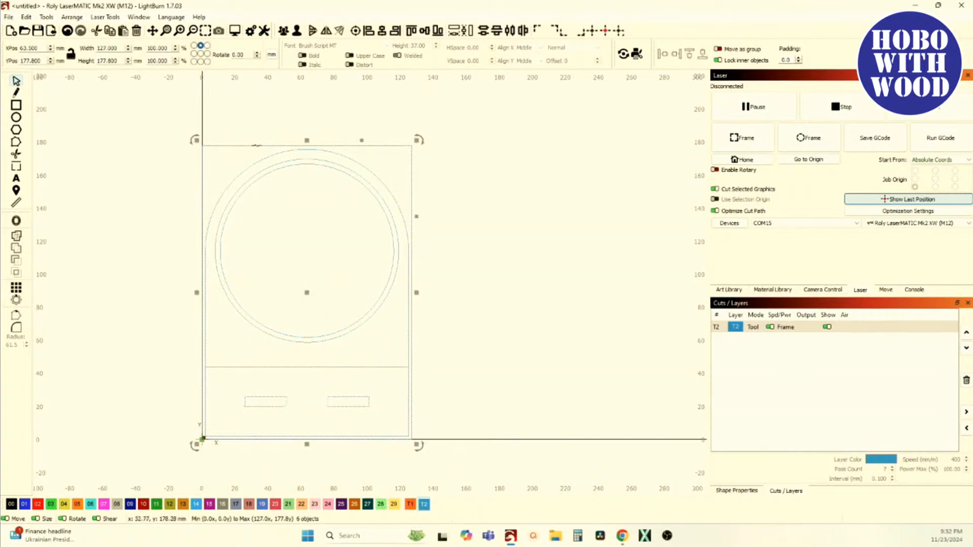
{"action": "left_click", "coordinate": [253, 145], "text": "ctrl"}
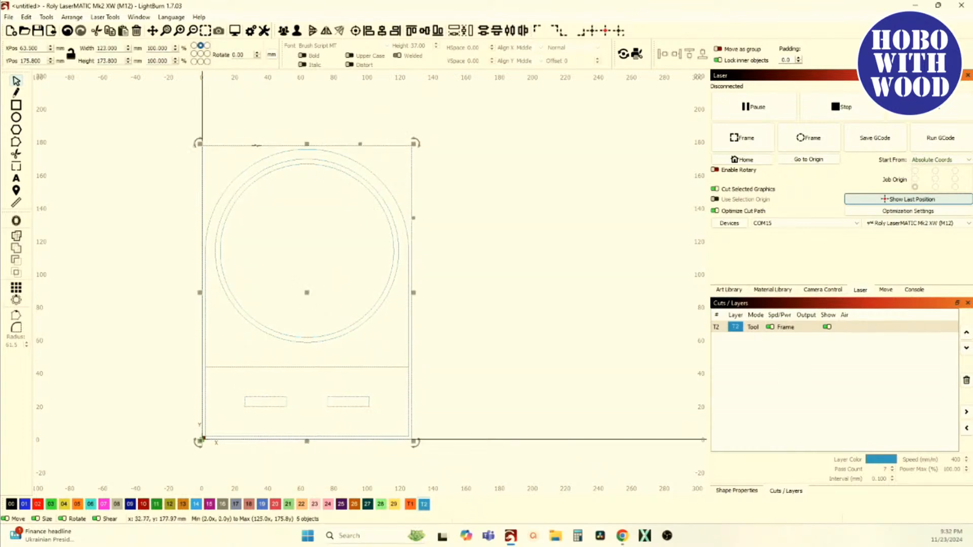
{"action": "left_click", "coordinate": [38, 505]}
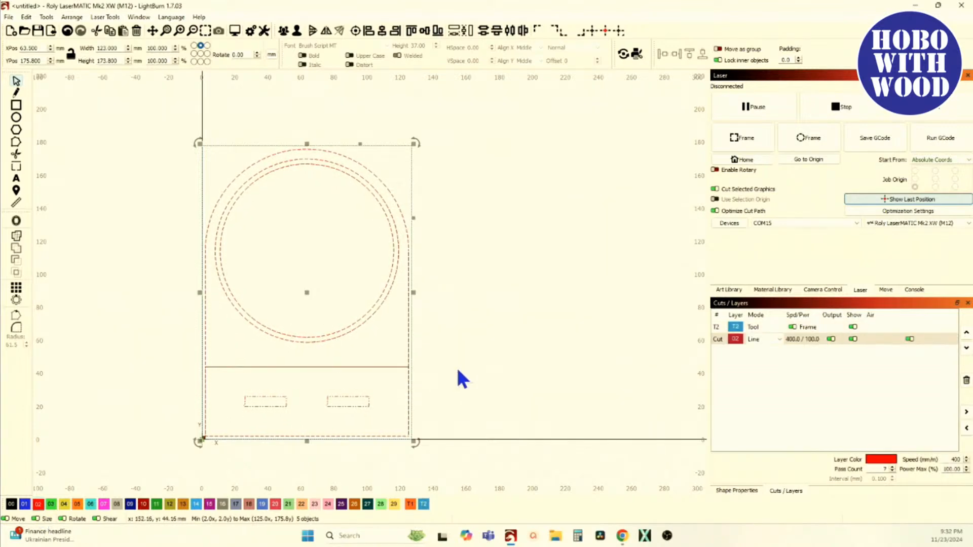
{"action": "left_click", "coordinate": [449, 383]}
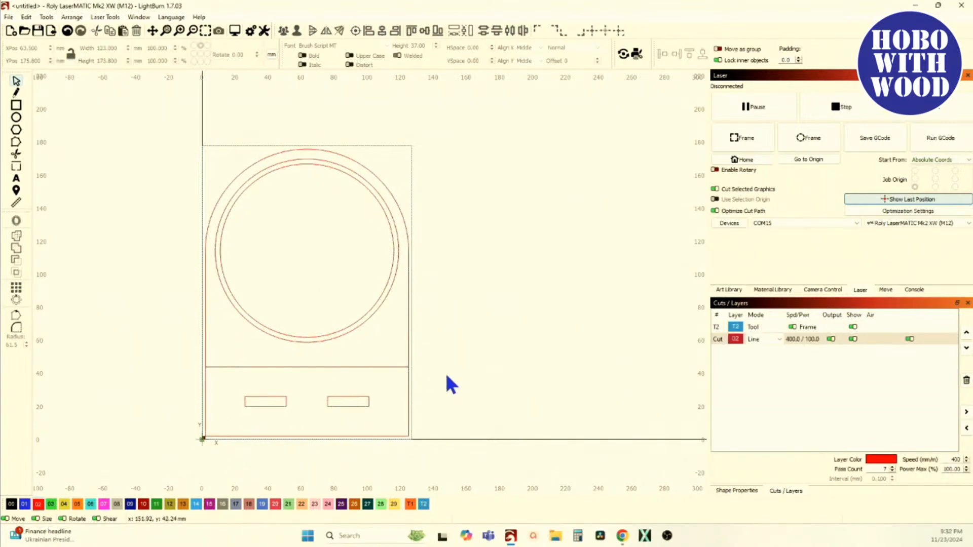
Assign the slot pair in the bottom rectangle to the black layer 00
{"action": "left_click", "coordinate": [330, 406]}
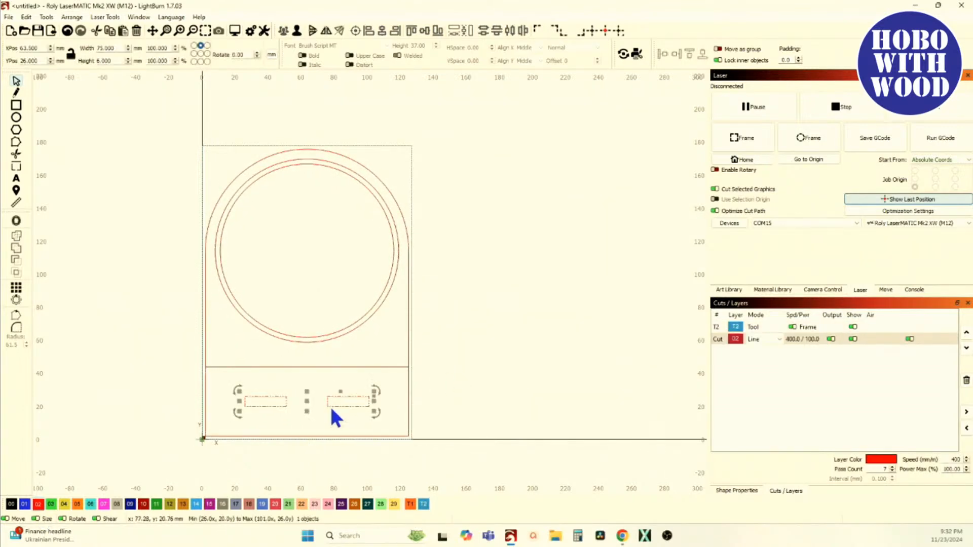
{"action": "left_click", "coordinate": [13, 504]}
{"action": "left_click", "coordinate": [84, 424]}
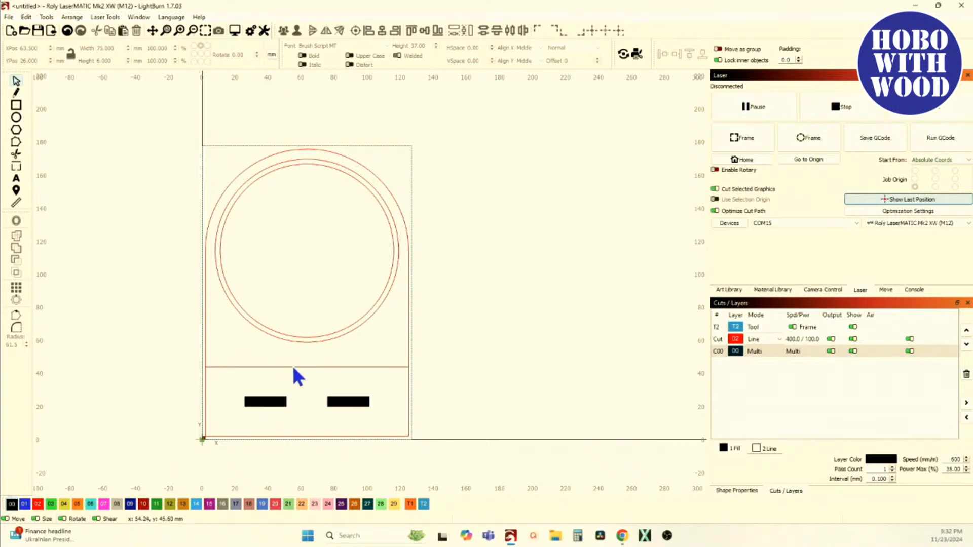
Try shortening the arched panel from its fixed top edge, first to 128.8 mm high, and after undoing that, to 121.8 mm
{"action": "left_click", "coordinate": [311, 149]}
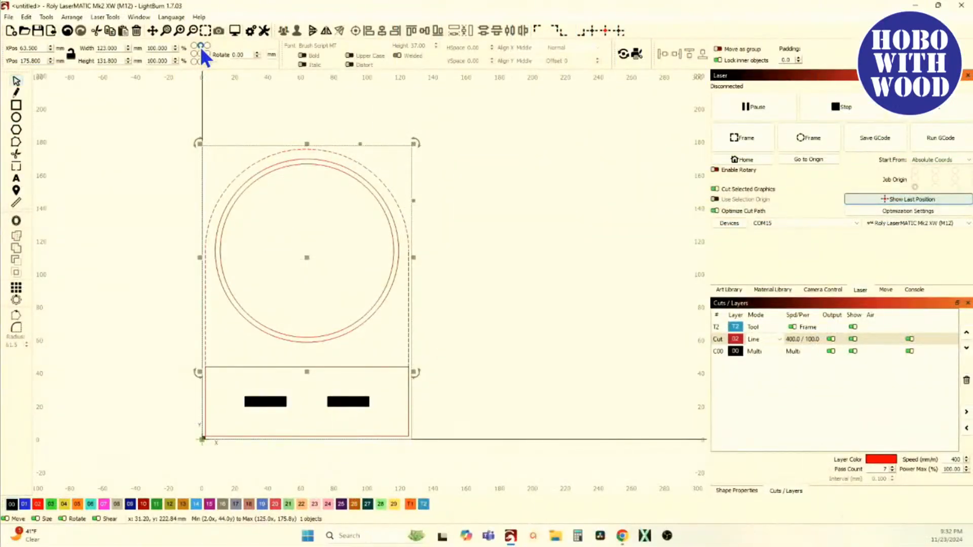
{"action": "scroll", "coordinate": [233, 180], "scroll_direction": "up", "scroll_amount": 4}
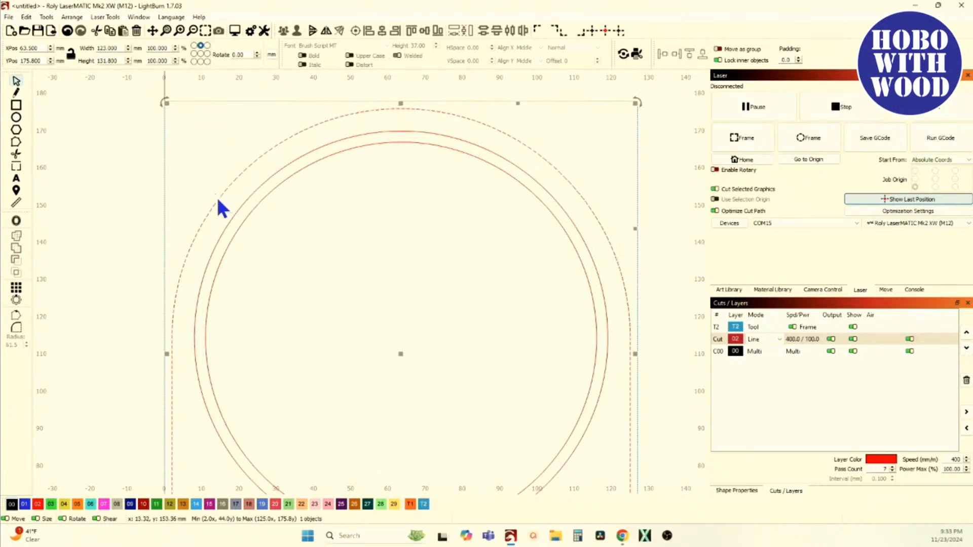
{"action": "scroll", "coordinate": [256, 221], "scroll_direction": "down", "scroll_amount": 5}
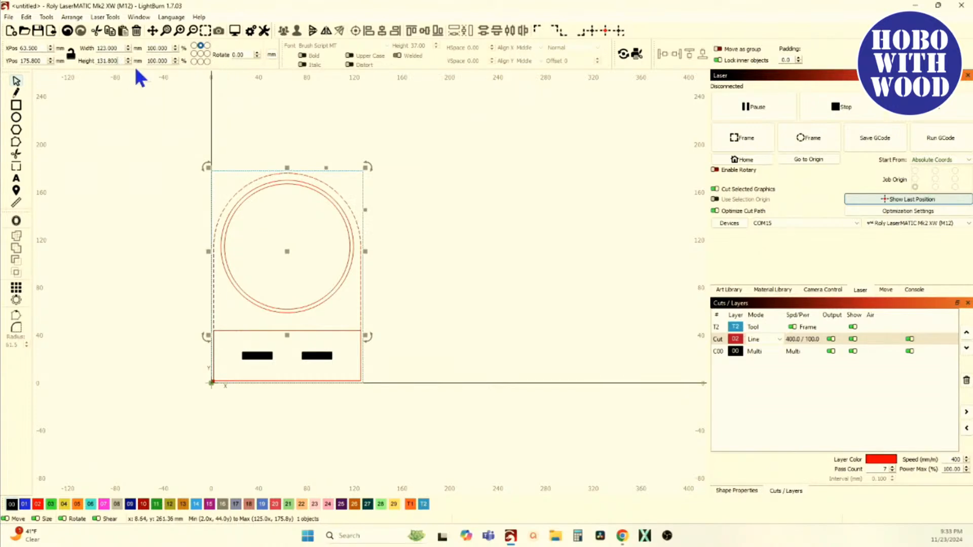
{"action": "type", "text": "-3"}
{"action": "key", "text": "Return"}
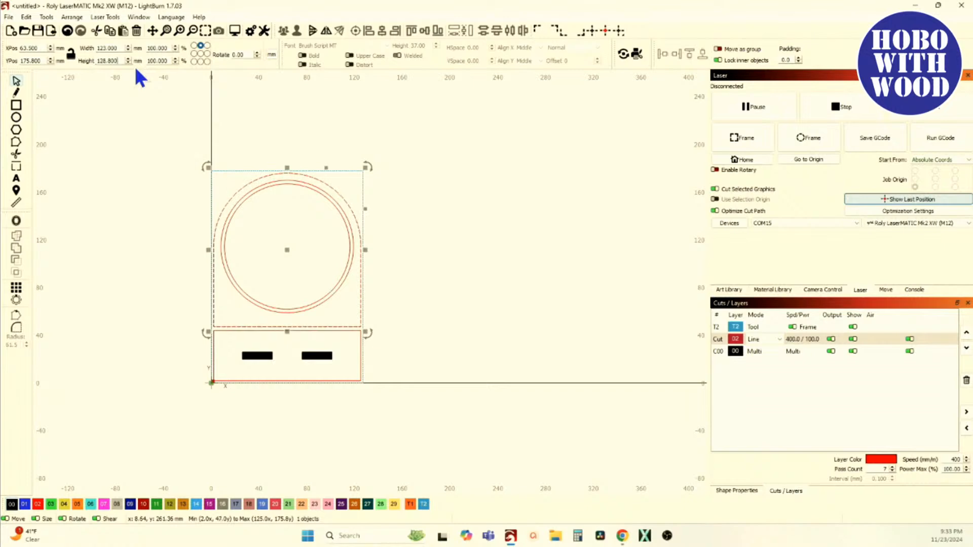
{"action": "scroll", "coordinate": [209, 232], "scroll_direction": "up", "scroll_amount": 5}
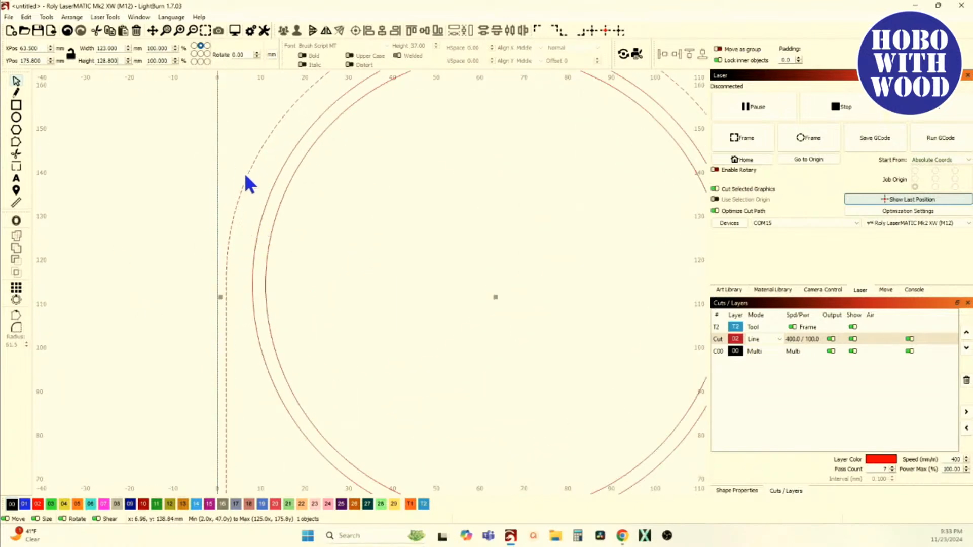
{"action": "scroll", "coordinate": [245, 176], "scroll_direction": "down", "scroll_amount": 4}
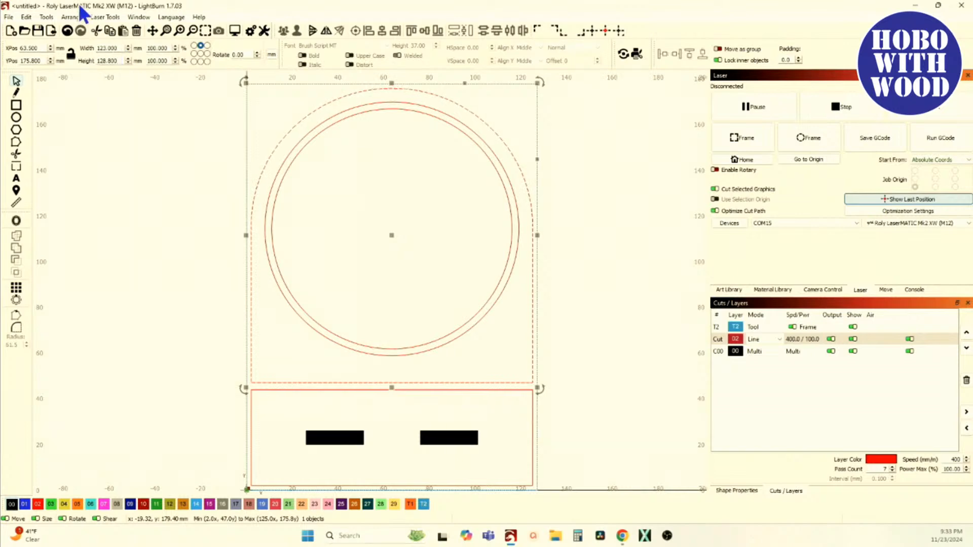
{"action": "left_click", "coordinate": [68, 32]}
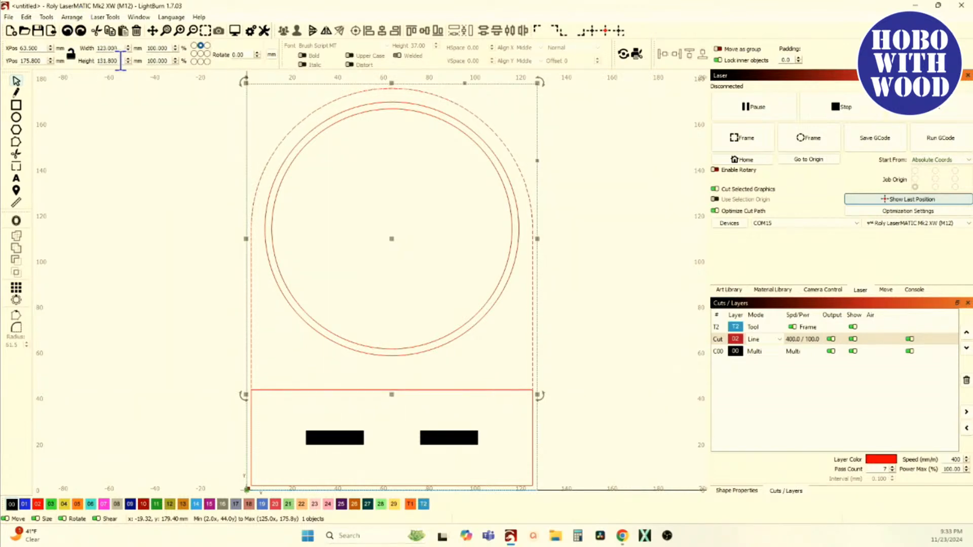
{"action": "type", "text": "10"}
{"action": "key", "text": "Return"}
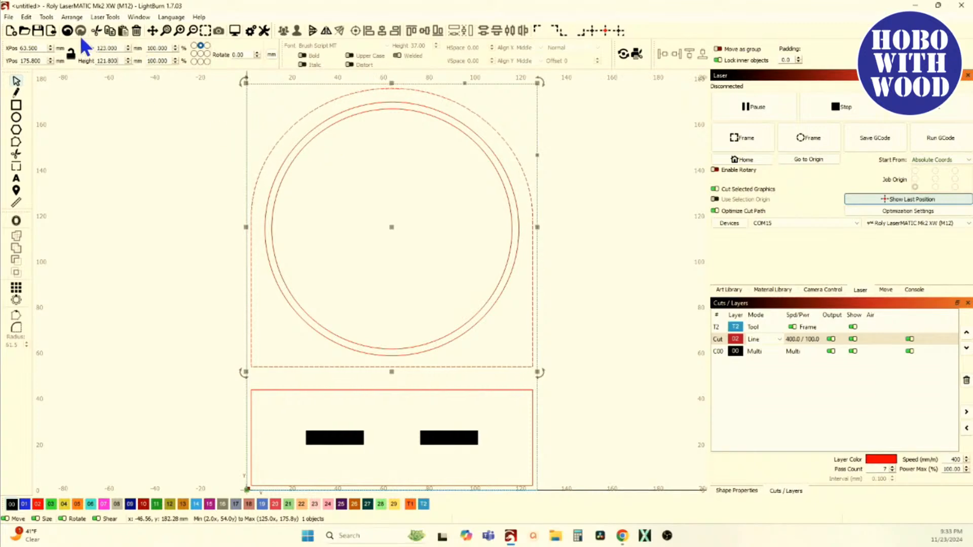
Undo the panel height, layer assignments, circle deletion and corner rounding to restore the square-cornered upper rectangle and outer circle
{"action": "left_click", "coordinate": [66, 31]}
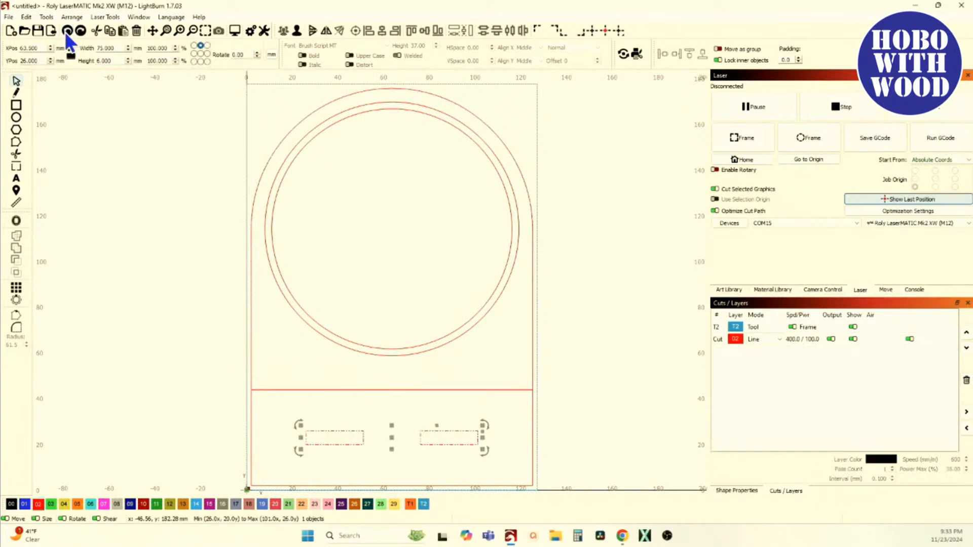
{"action": "left_click", "coordinate": [66, 31]}
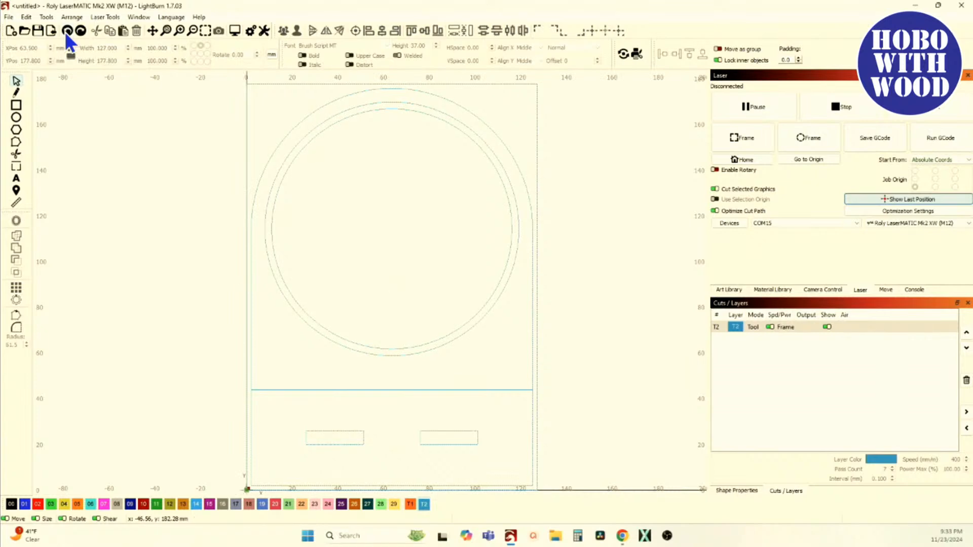
{"action": "left_click", "coordinate": [66, 31]}
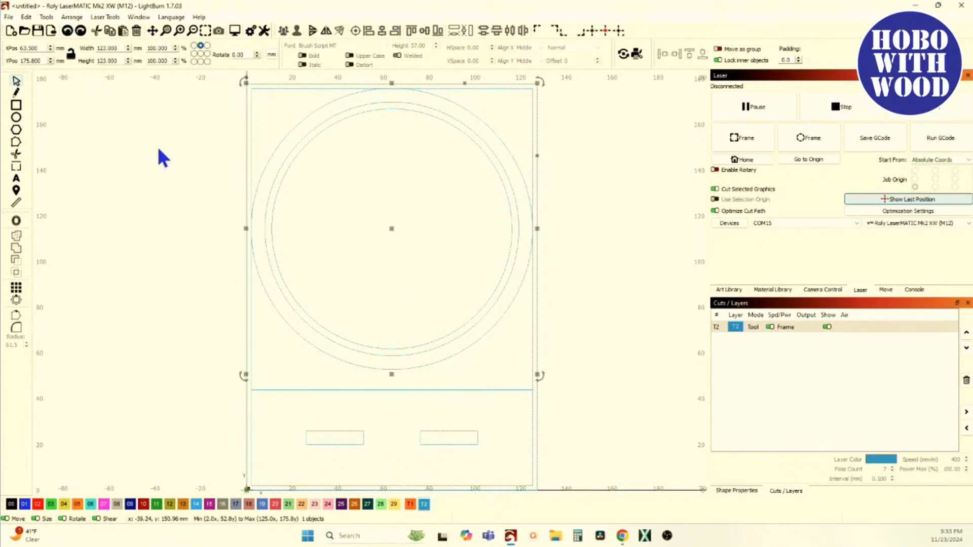
Set the square-cornered upper rectangle's height to 128.8 mm, keeping its top edge fixed
{"action": "left_click", "coordinate": [240, 302]}
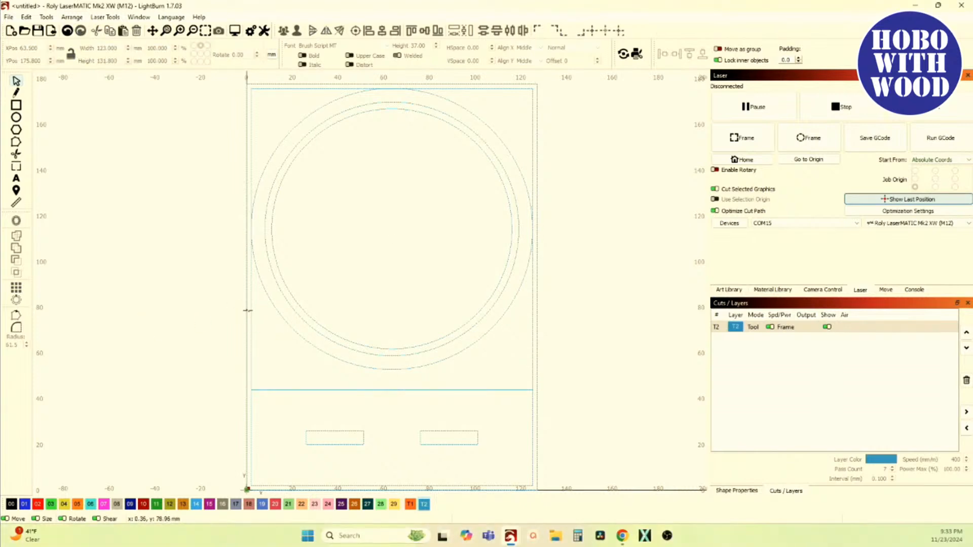
{"action": "left_click", "coordinate": [251, 313]}
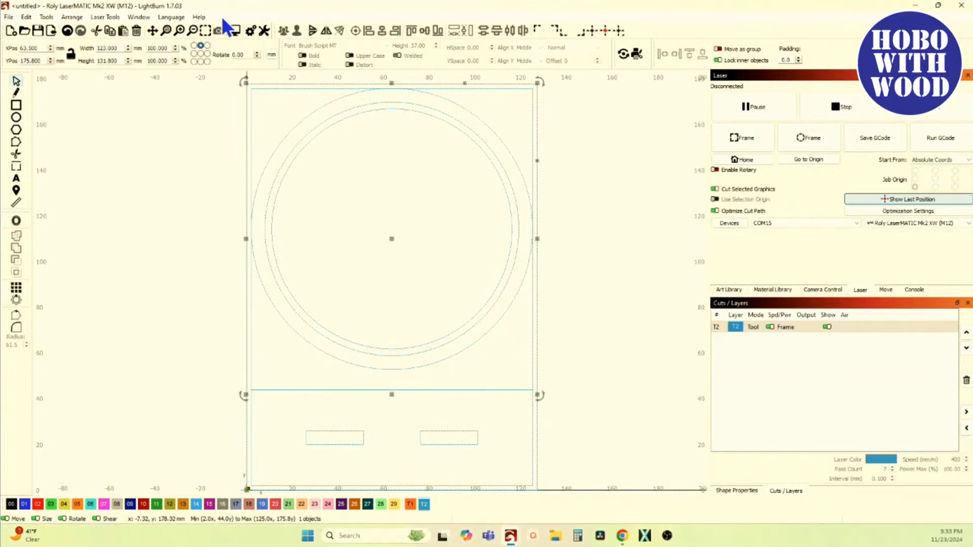
{"action": "left_click", "coordinate": [201, 45]}
{"action": "type", "text": "-30"}
{"action": "key", "text": "BackSpace"}
{"action": "type", "text": ".80"}
{"action": "key", "text": "Return"}
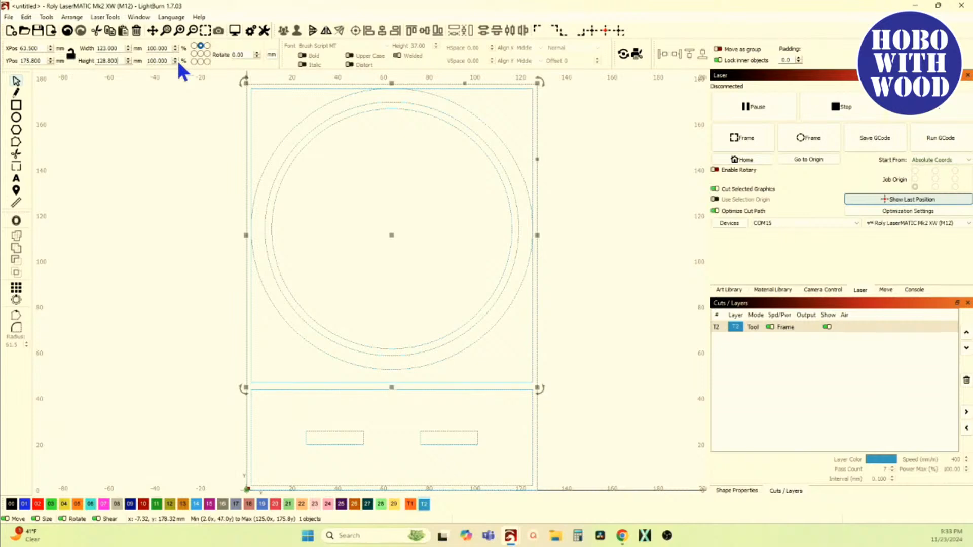
Duplicate the slot pair and move the copy 25 mm straight up, over the gap between the upper and bottom rectangles
{"action": "left_click", "coordinate": [367, 434]}
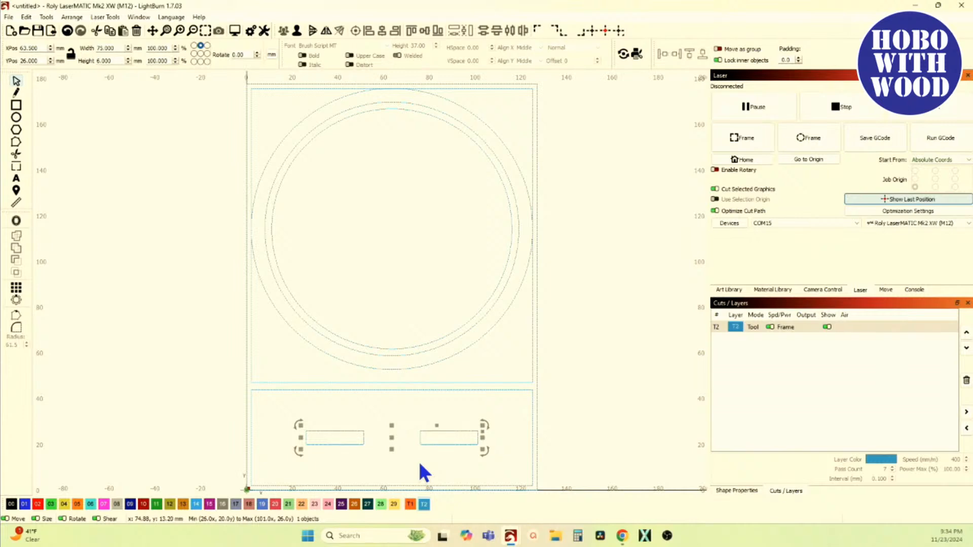
{"action": "key", "text": "ctrl+d"}
{"action": "key", "text": "Up"}
{"action": "key", "text": "Up"}
{"action": "key", "text": "Up"}
{"action": "key", "text": "Up"}
{"action": "key", "text": "Up"}
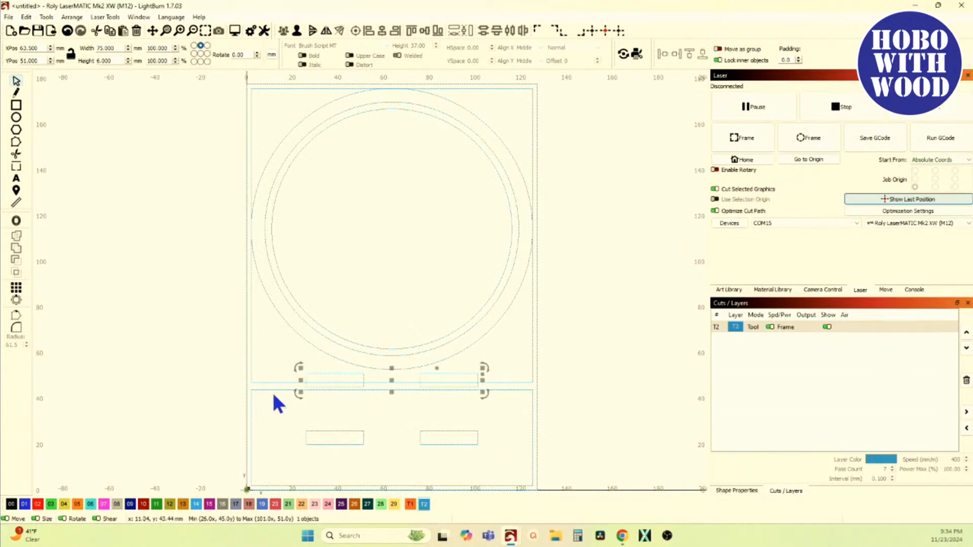
{"action": "scroll", "coordinate": [319, 379], "scroll_direction": "up", "scroll_amount": 3}
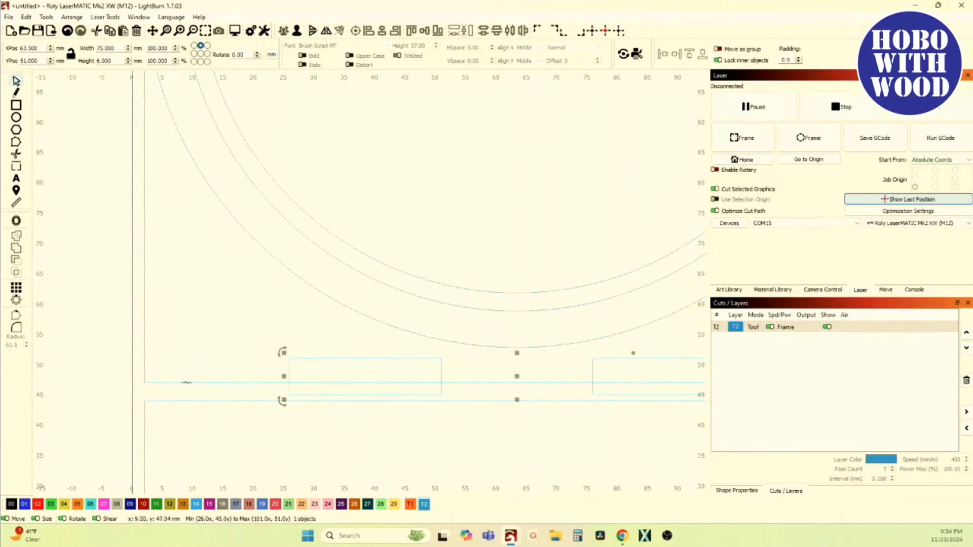
Union the raised copy of the slot pair with the upper rectangle, forming two tabs on its bottom edge
{"action": "left_click", "coordinate": [186, 383], "text": "shift"}
{"action": "left_click", "coordinate": [16, 249]}
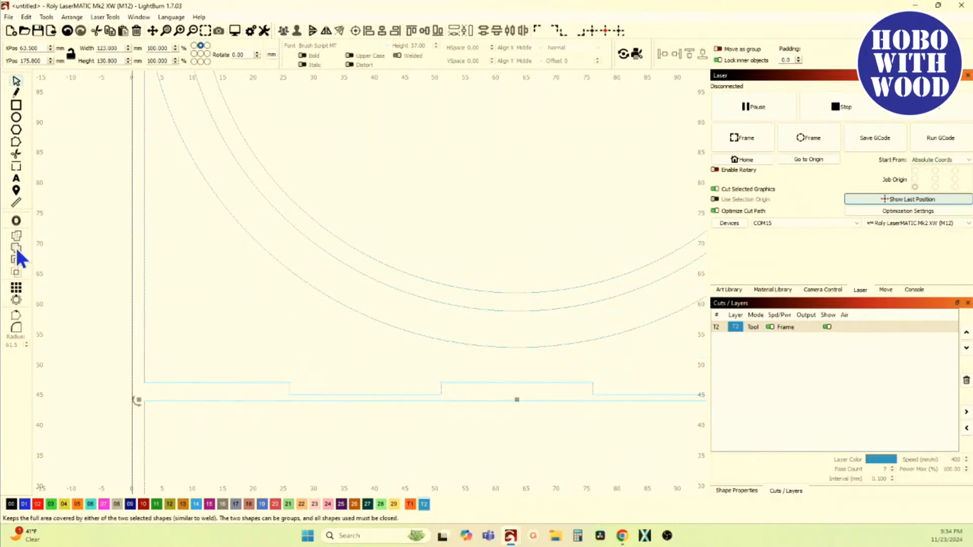
Resize the upper panel's tabs by Tab Height, with old material thickness 2 mm, new material thickness 3 mm and tolerance 0.2 mm
{"action": "left_click", "coordinate": [46, 17]}
{"action": "left_click", "coordinate": [81, 301]}
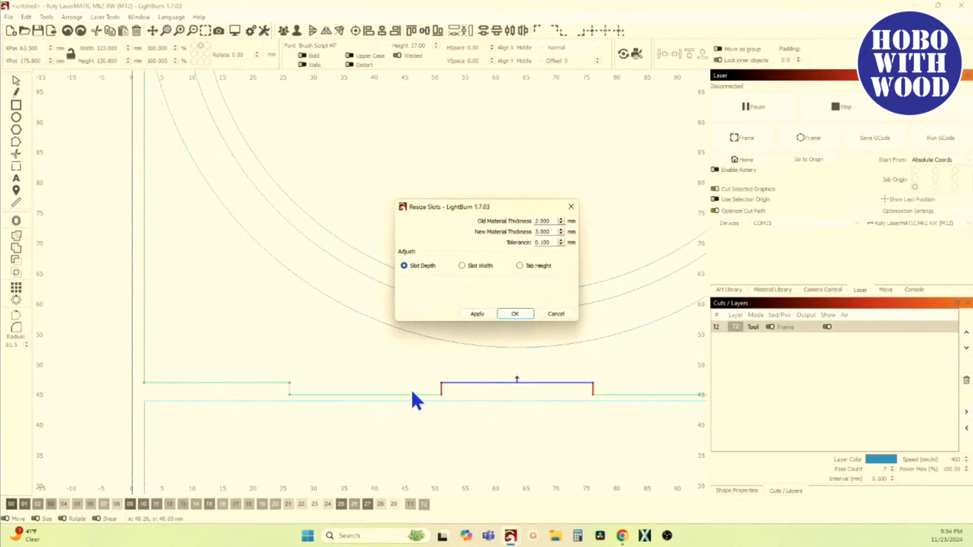
{"action": "left_click", "coordinate": [524, 266]}
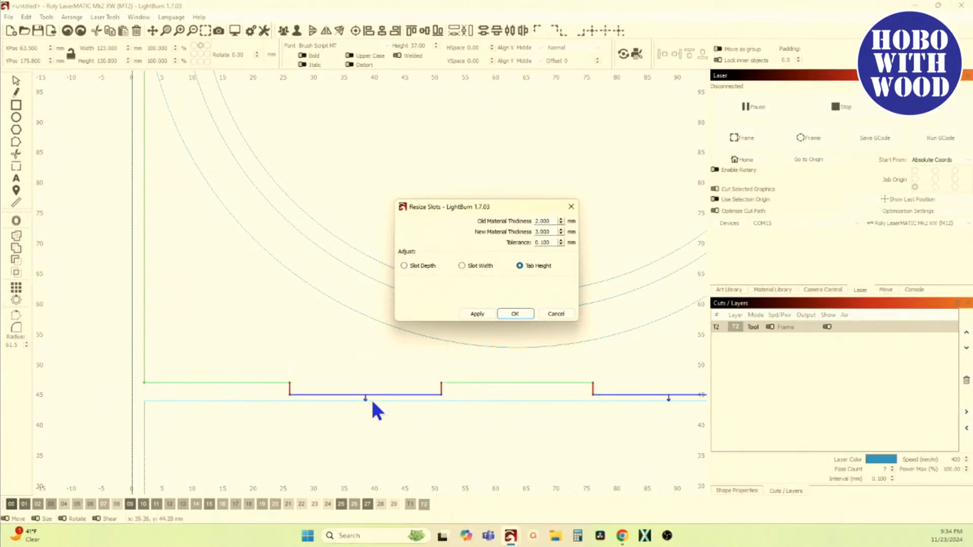
{"action": "left_click", "coordinate": [561, 223]}
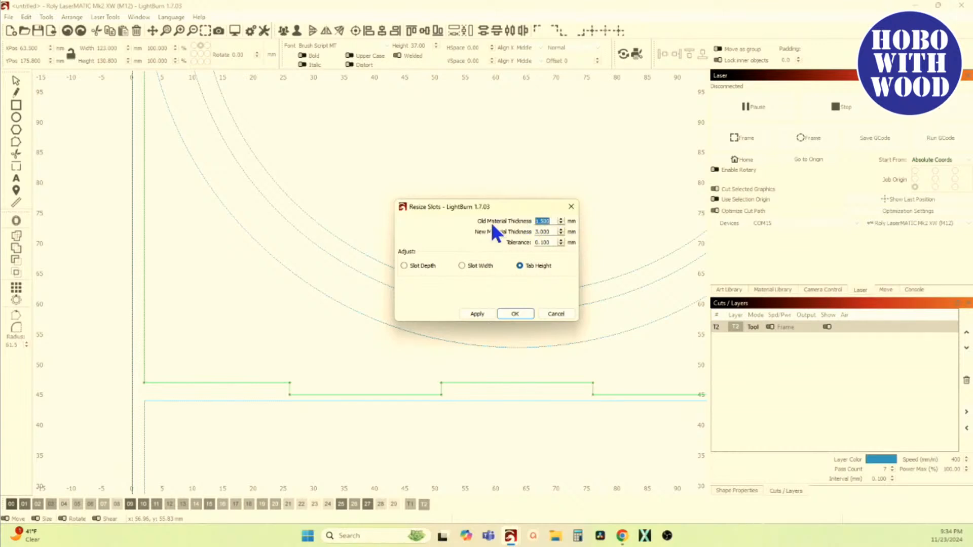
{"action": "left_click", "coordinate": [561, 219]}
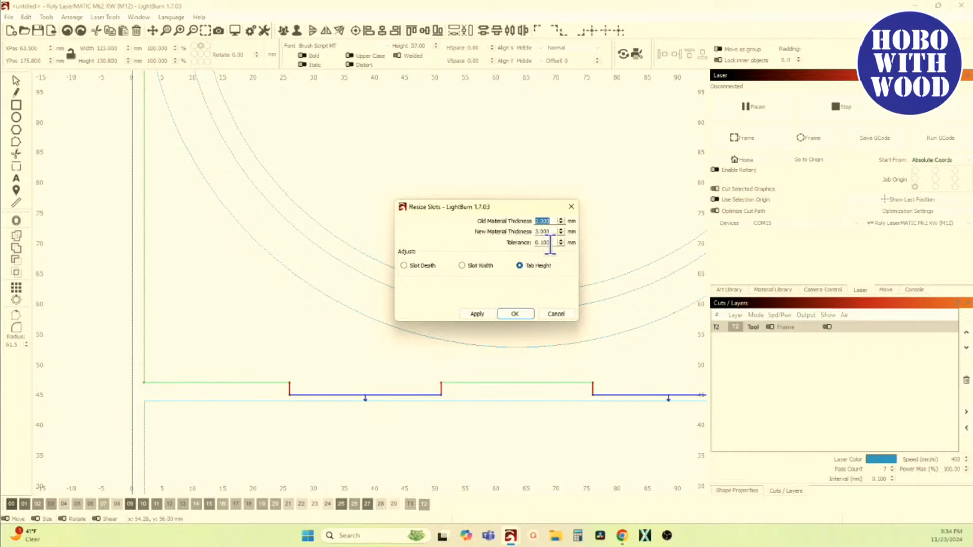
{"action": "left_click", "coordinate": [561, 241]}
{"action": "left_click", "coordinate": [477, 314]}
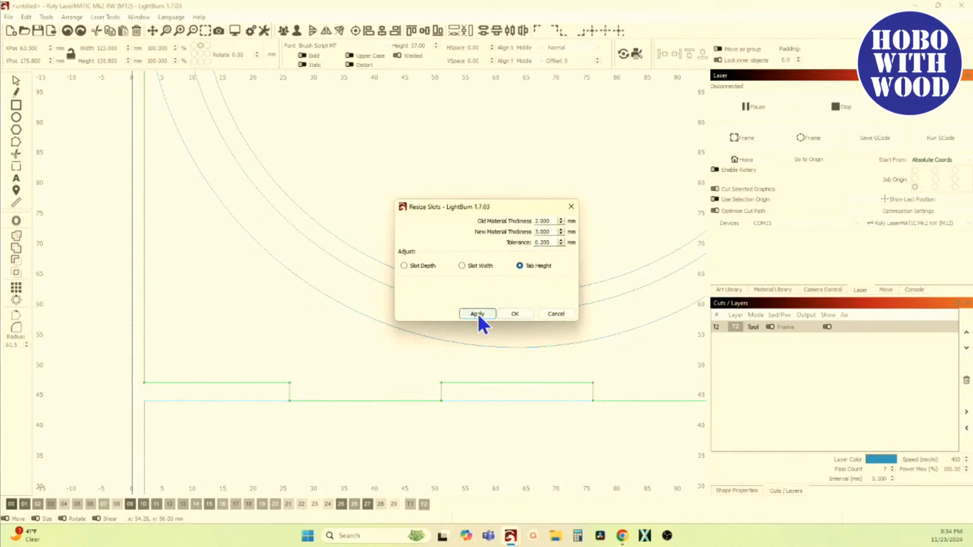
{"action": "scroll", "coordinate": [316, 405], "scroll_direction": "down", "scroll_amount": 2}
{"action": "scroll", "coordinate": [310, 400], "scroll_direction": "up", "scroll_amount": 3}
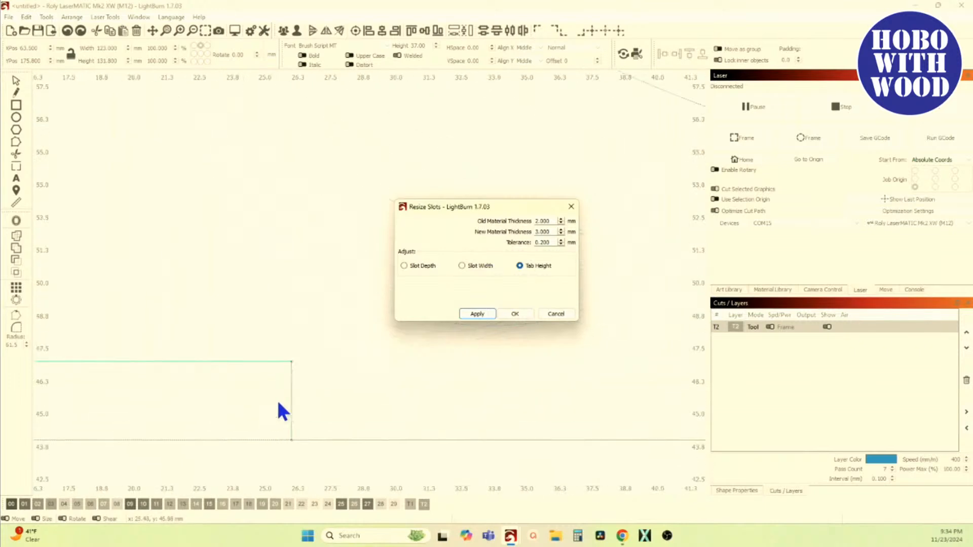
{"action": "scroll", "coordinate": [282, 415], "scroll_direction": "down", "scroll_amount": 1}
{"action": "scroll", "coordinate": [283, 414], "scroll_direction": "down", "scroll_amount": 3}
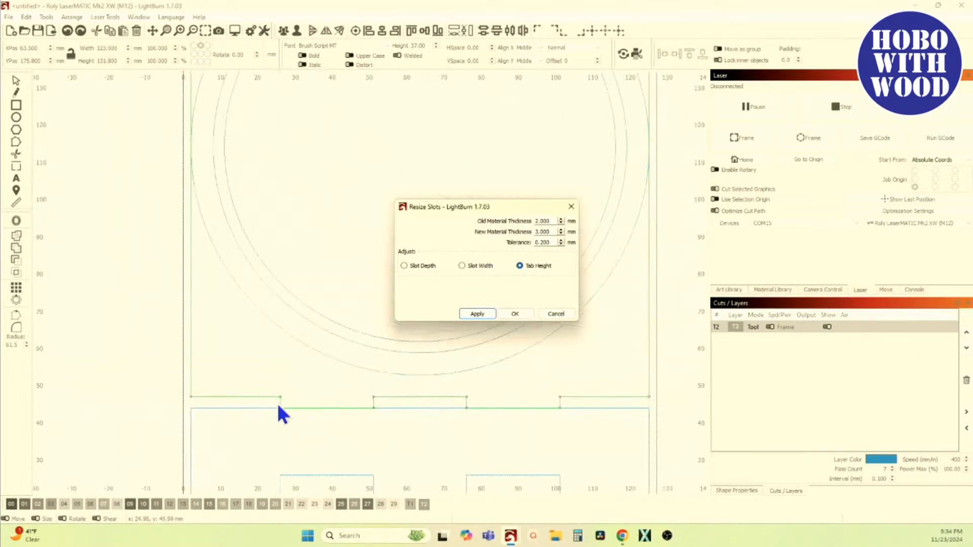
{"action": "left_click", "coordinate": [518, 314]}
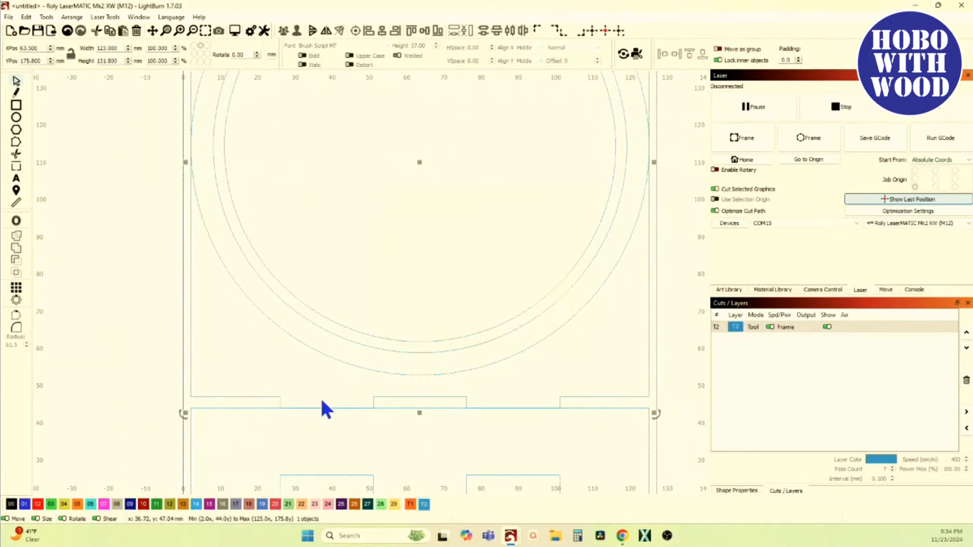
Round the upper panel's two top corners to a 61.5 mm radius and delete the outermost circle
{"action": "scroll", "coordinate": [321, 406], "scroll_direction": "down", "scroll_amount": 2}
{"action": "scroll", "coordinate": [285, 379], "scroll_direction": "down", "scroll_amount": 2}
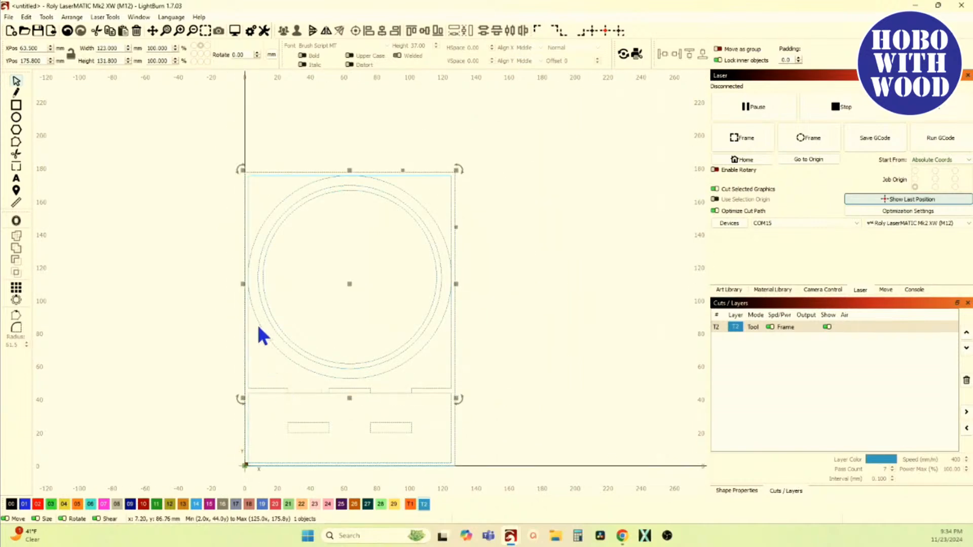
{"action": "left_click", "coordinate": [17, 327]}
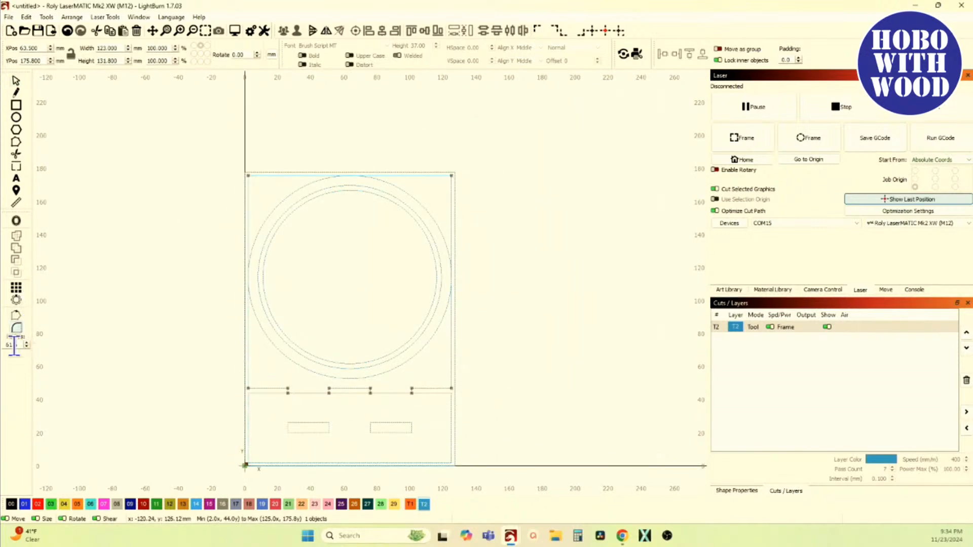
{"action": "left_click", "coordinate": [249, 174]}
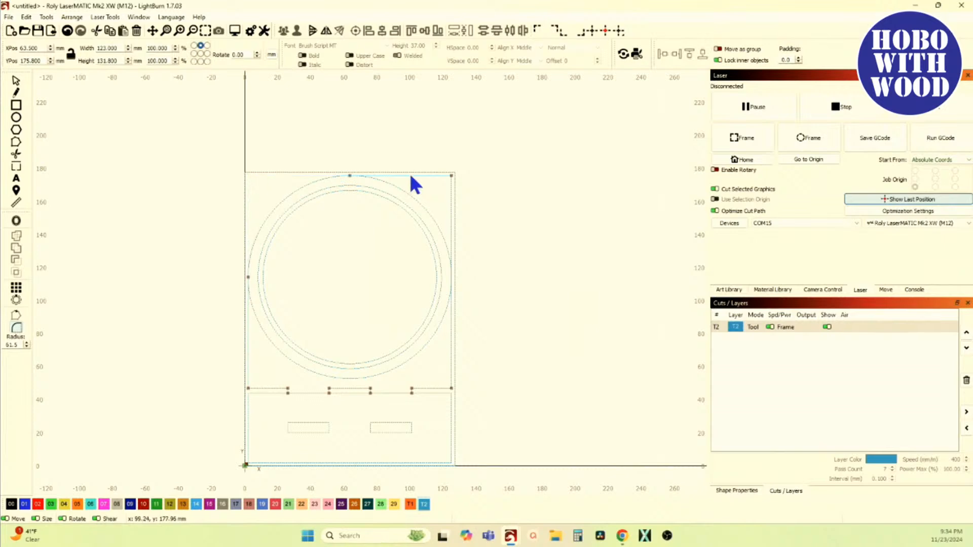
{"action": "left_click", "coordinate": [448, 177]}
{"action": "left_click", "coordinate": [449, 177]}
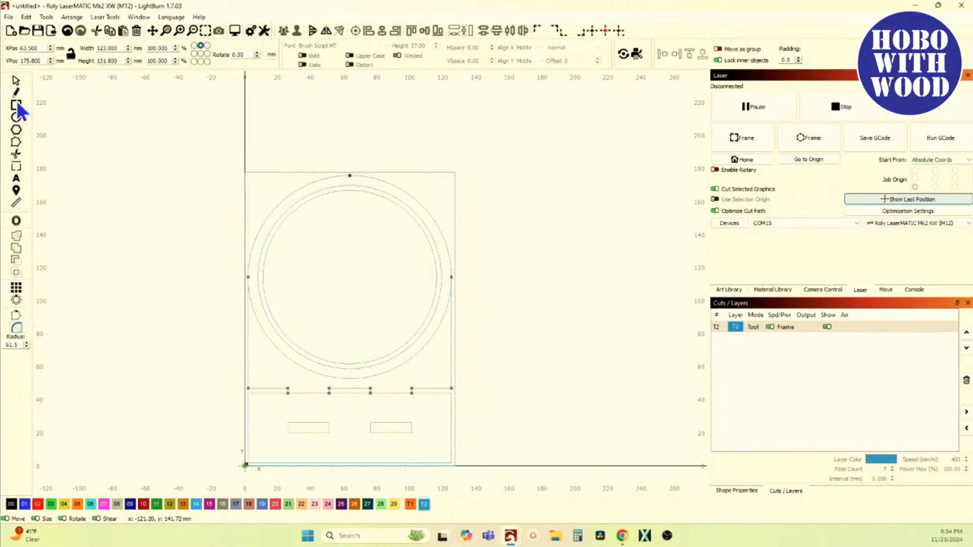
{"action": "left_click", "coordinate": [16, 82]}
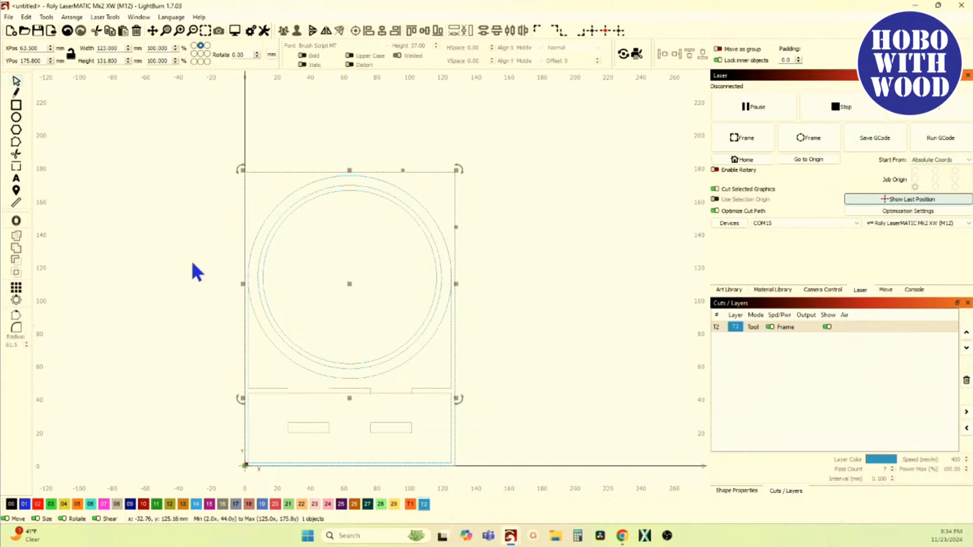
{"action": "left_click", "coordinate": [271, 342]}
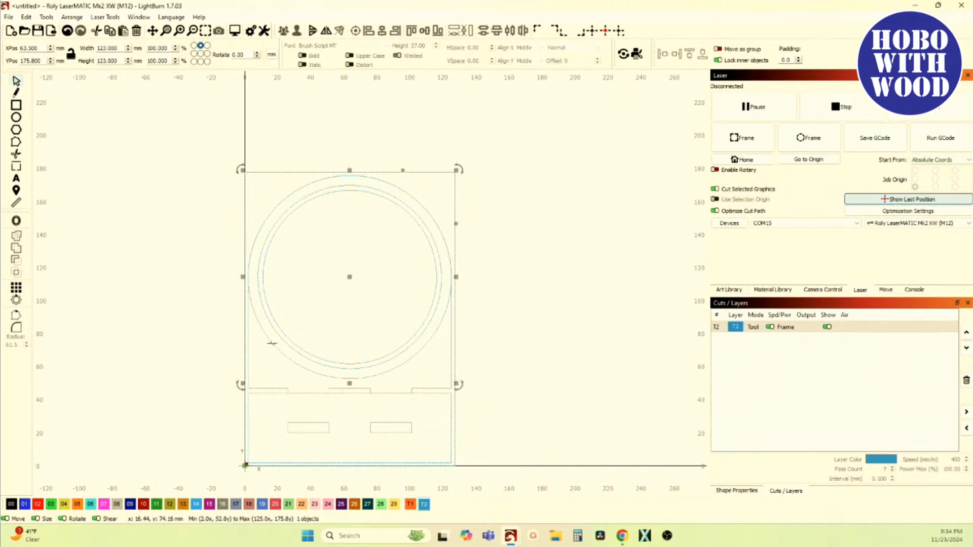
{"action": "key", "text": "Delete"}
Assign the arched upper panel, its two circles and the bottom rectangle to layer 02, leaving out the frame and the slots
{"action": "scroll", "coordinate": [188, 298], "scroll_direction": "down", "scroll_amount": 4}
{"action": "mouse_move", "coordinate": [191, 183]}
{"action": "left_mouse_down"}
{"action": "mouse_move", "coordinate": [318, 338]}
{"action": "mouse_move", "coordinate": [462, 443]}
{"action": "left_mouse_up"}
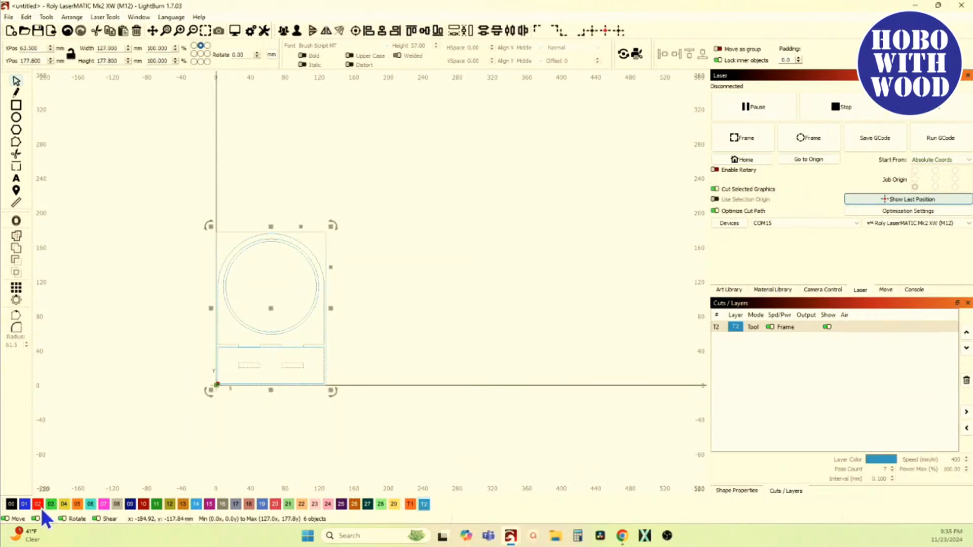
{"action": "left_click", "coordinate": [237, 232], "text": "shift"}
{"action": "left_click", "coordinate": [253, 364], "text": "shift"}
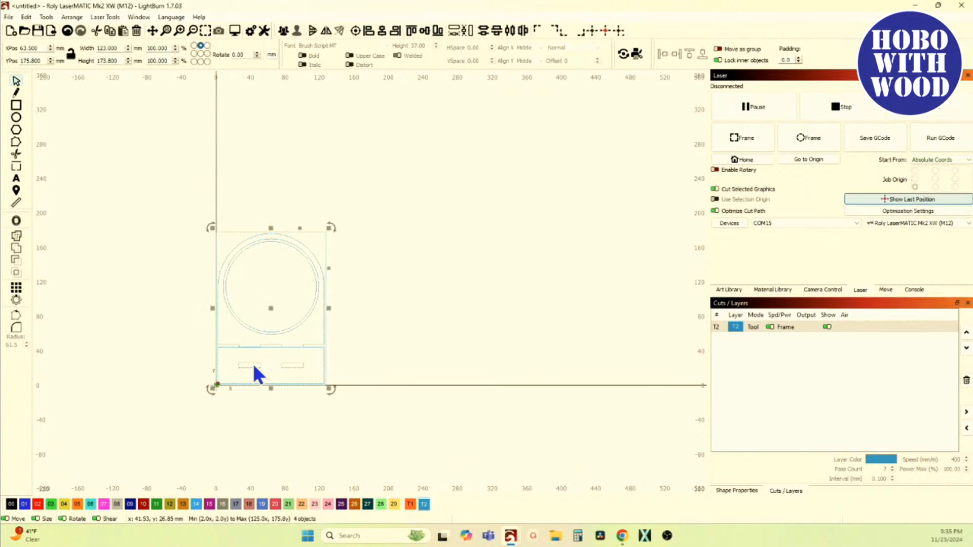
{"action": "left_click", "coordinate": [38, 504]}
Assign the slot pair in the bottom panel to layer 00
{"action": "scroll", "coordinate": [253, 370], "scroll_direction": "up", "scroll_amount": 3}
{"action": "left_click_drag", "start_coordinate": [215, 348], "coordinate": [214, 348]}
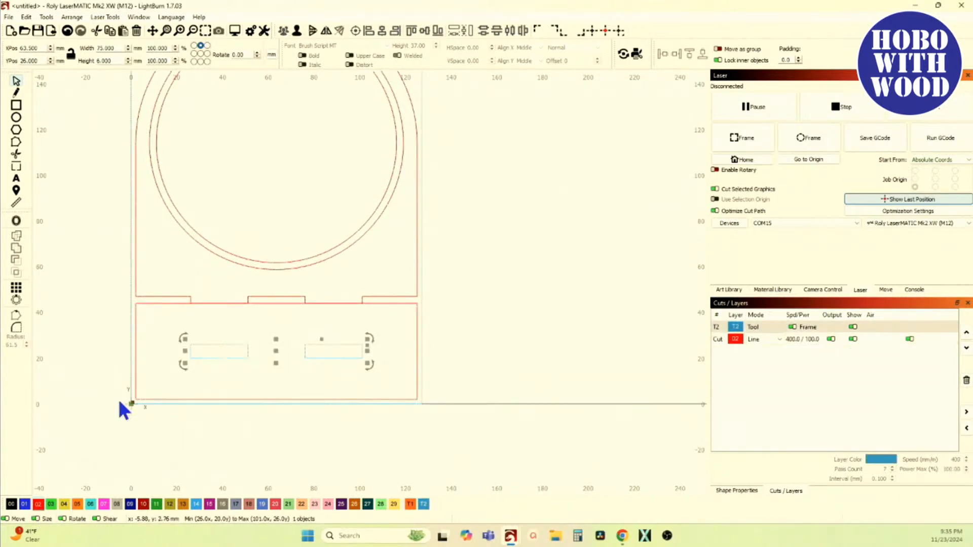
{"action": "left_click", "coordinate": [11, 504]}
{"action": "scroll", "coordinate": [138, 424], "scroll_direction": "down", "scroll_amount": 3}
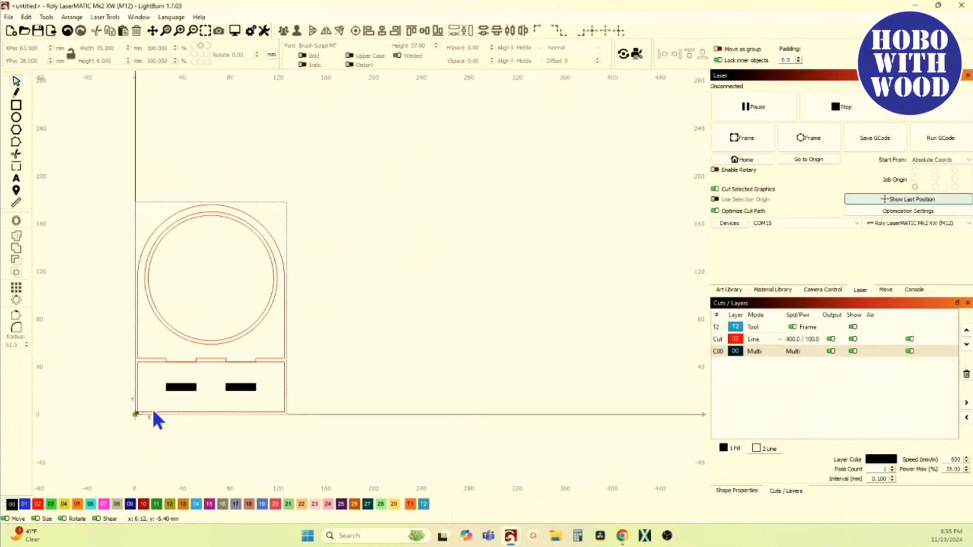
{"action": "scroll", "coordinate": [211, 396], "scroll_direction": "up", "scroll_amount": 5}
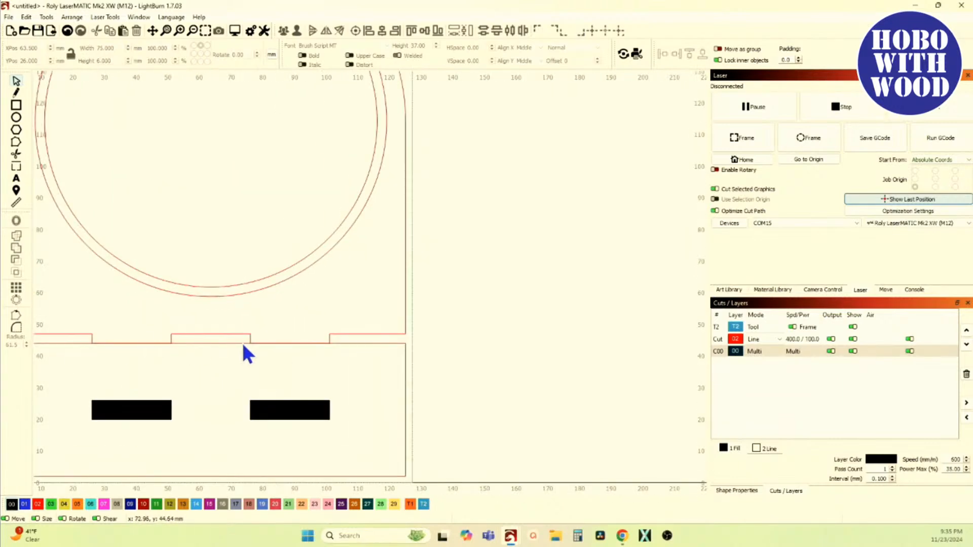
{"action": "left_click_drag", "start_coordinate": [171, 419], "coordinate": [230, 404]}
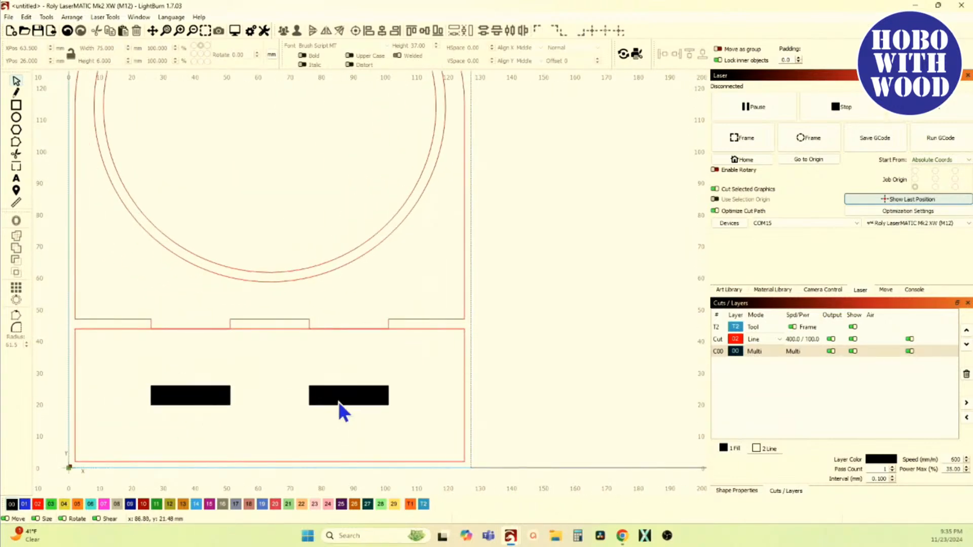
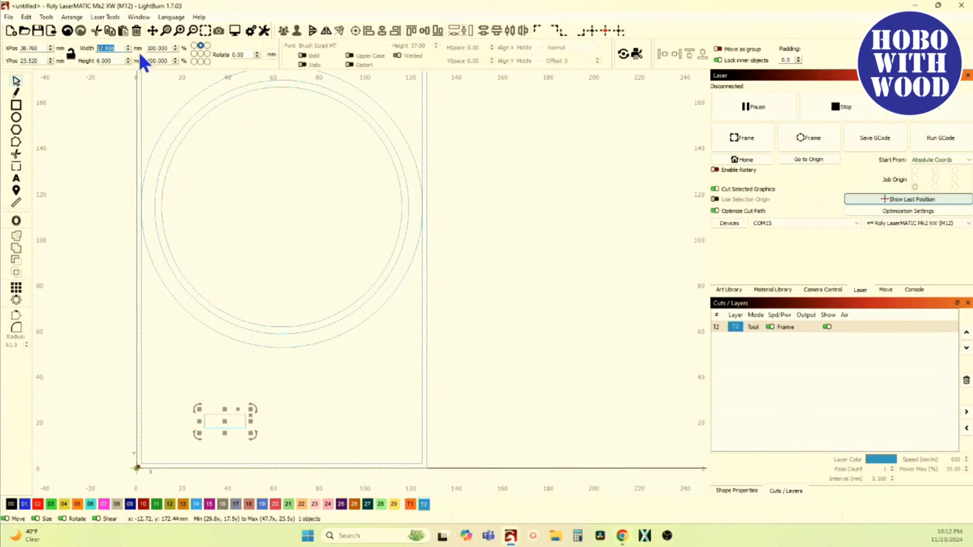
Set the slot rectangle's width to 25 mm and check the arrow move increment in the units and grids settings
{"action": "type", "text": "25"}
{"action": "key", "text": "Return"}
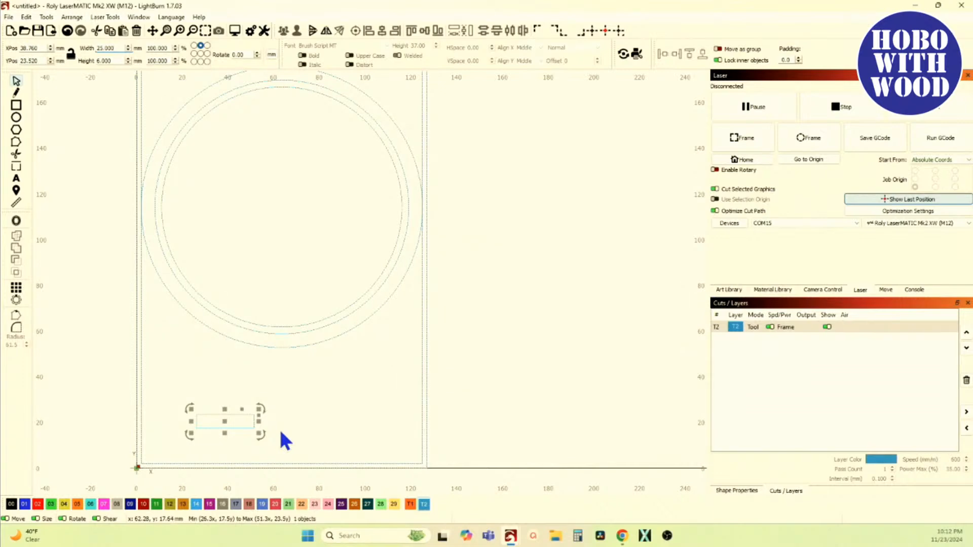
{"action": "left_click", "coordinate": [251, 35]}
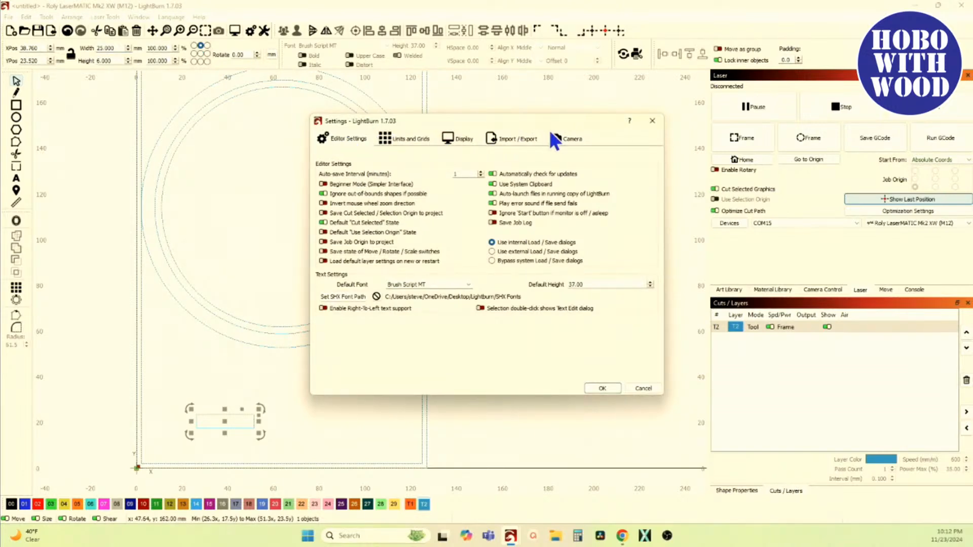
{"action": "left_click", "coordinate": [410, 138]}
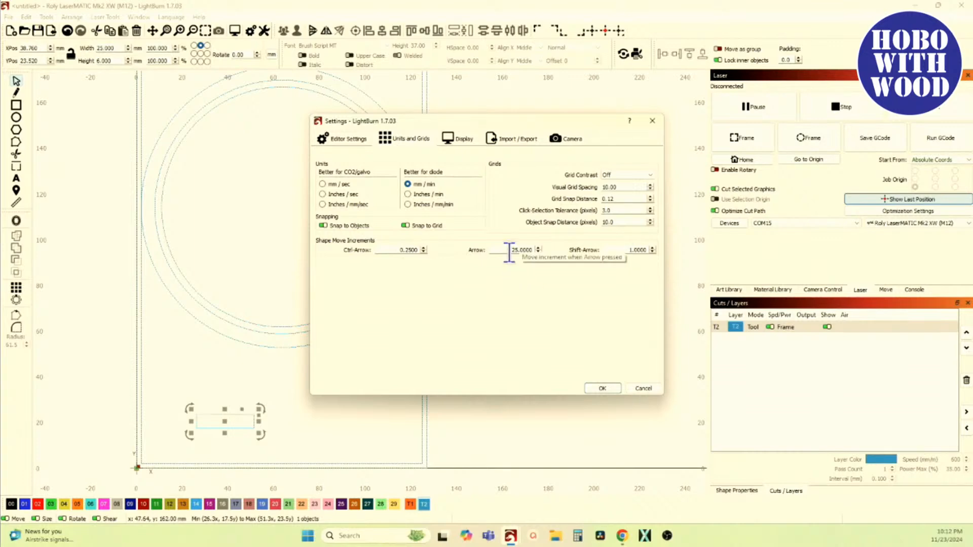
{"action": "left_click", "coordinate": [594, 390]}
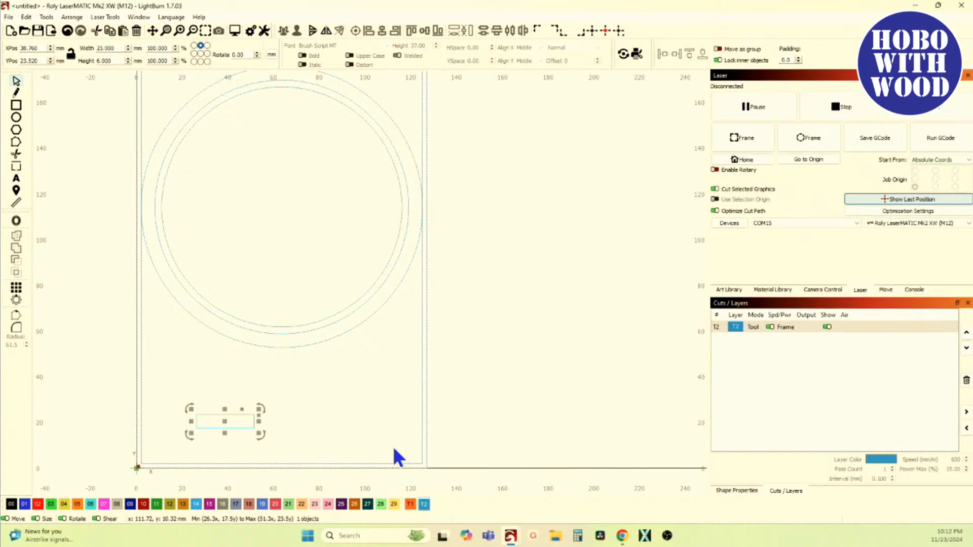
Duplicate the slot, move the copy 50 mm to the right, and group both slots
{"action": "key", "text": "Right"}
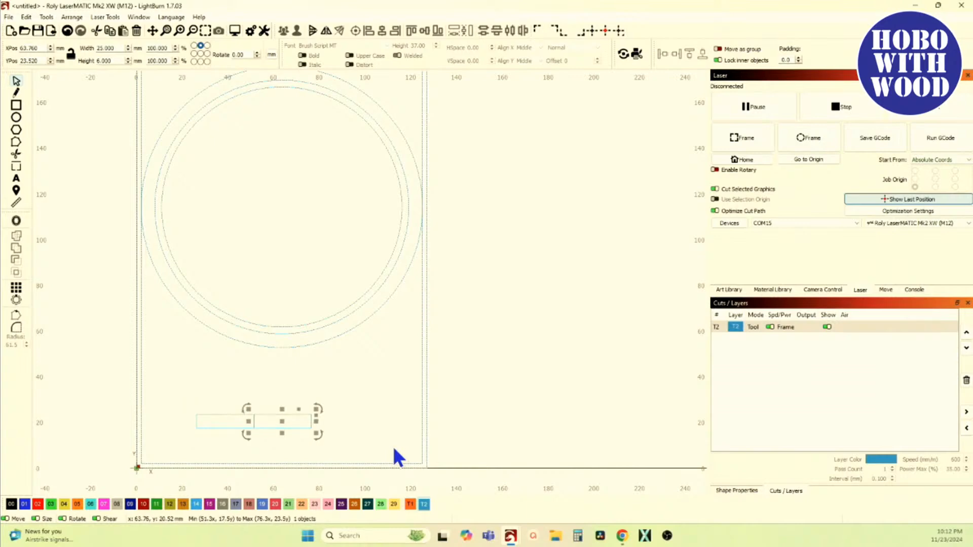
{"action": "key", "text": "Right"}
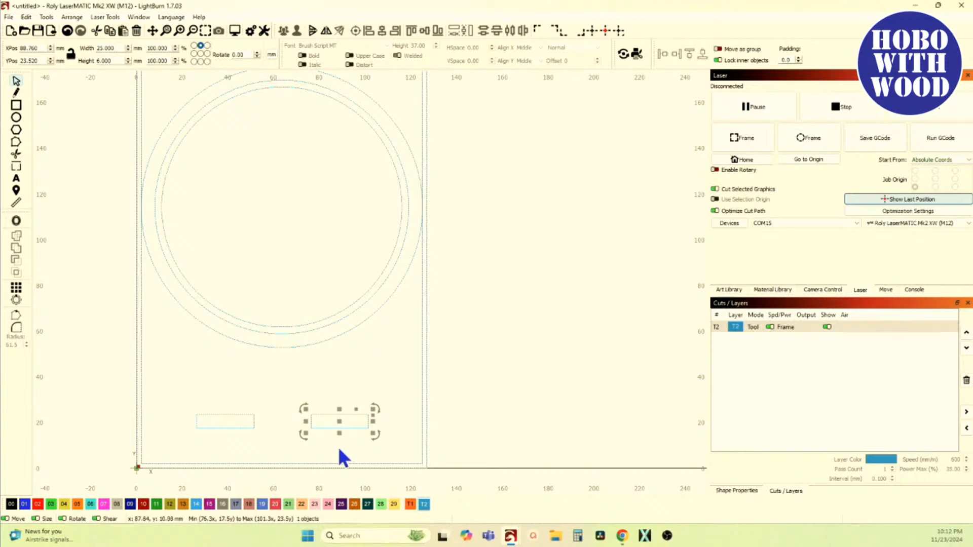
{"action": "left_click_drag", "start_coordinate": [338, 445], "coordinate": [222, 419]}
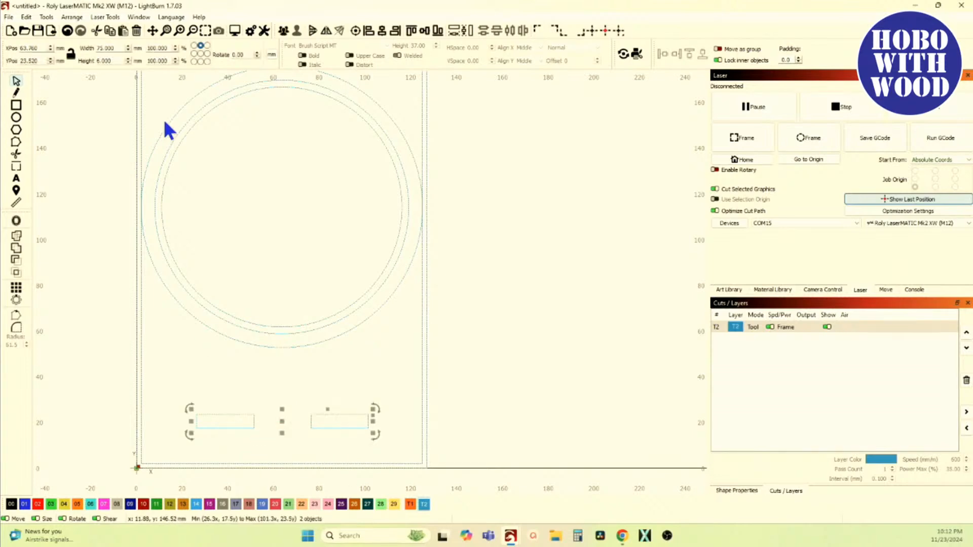
{"action": "left_click", "coordinate": [282, 32]}
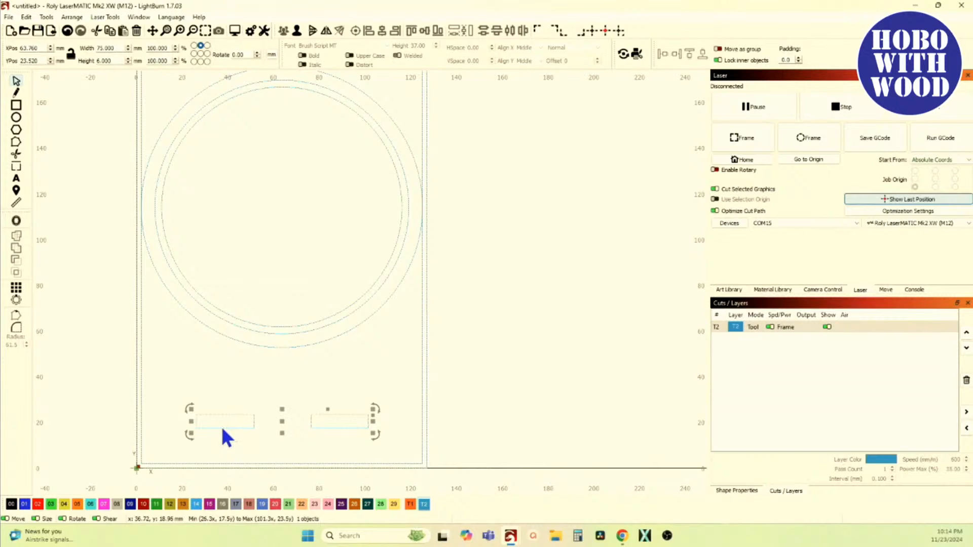
Draw a rectangle about 33.7 mm wide on the empty area right of the frame and set its height to 6 mm
{"action": "left_click", "coordinate": [16, 105]}
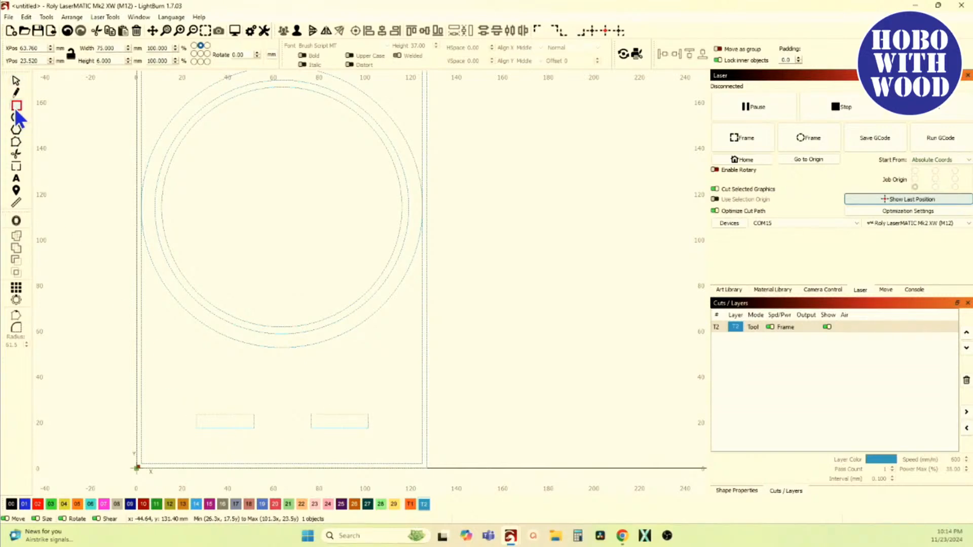
{"action": "mouse_move", "coordinate": [471, 324]}
{"action": "left_mouse_down"}
{"action": "mouse_move", "coordinate": [506, 365]}
{"action": "mouse_move", "coordinate": [548, 339]}
{"action": "left_mouse_up"}
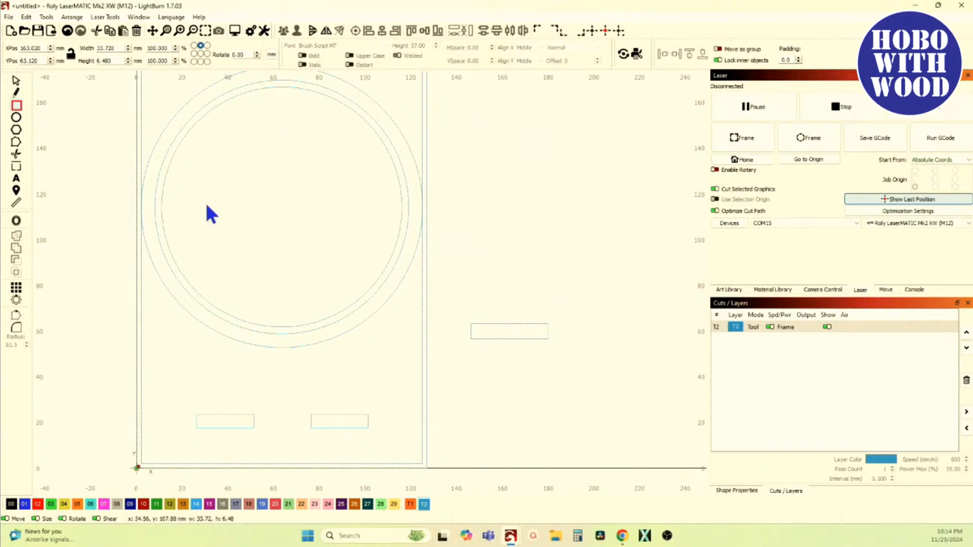
{"action": "type", "text": "60"}
{"action": "key", "text": "Return"}
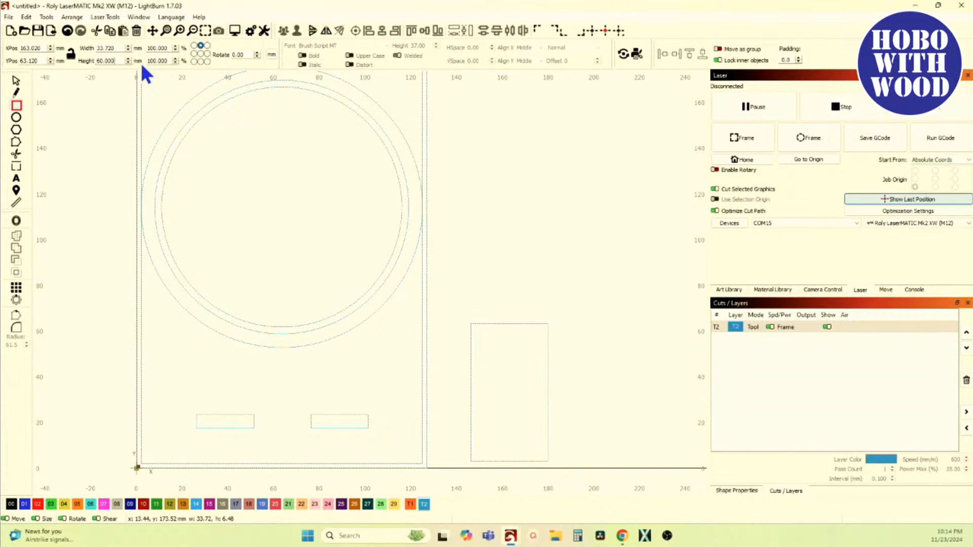
{"action": "left_click_drag", "start_coordinate": [123, 59], "coordinate": [37, 58]}
{"action": "type", "text": "6"}
{"action": "key", "text": "Return"}
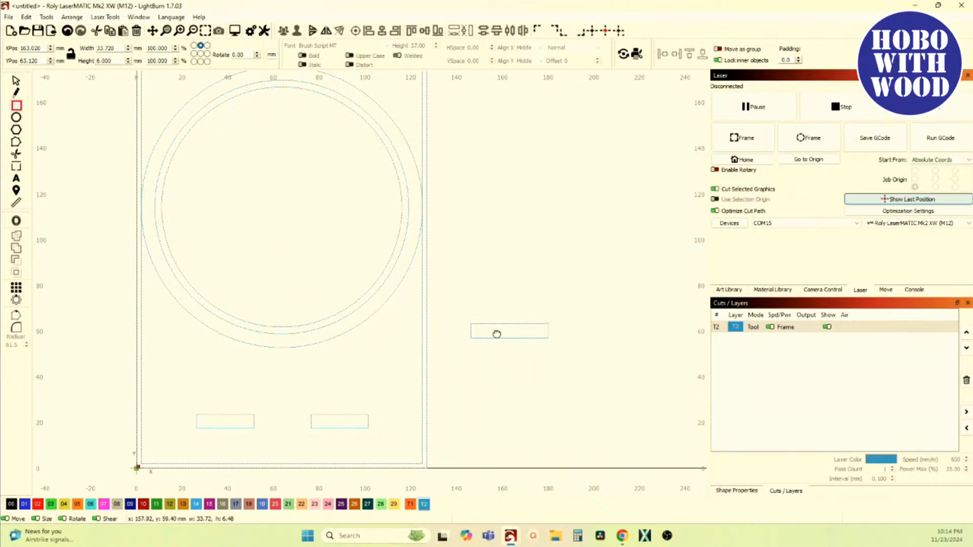
{"action": "left_click_drag", "start_coordinate": [500, 337], "coordinate": [392, 329]}
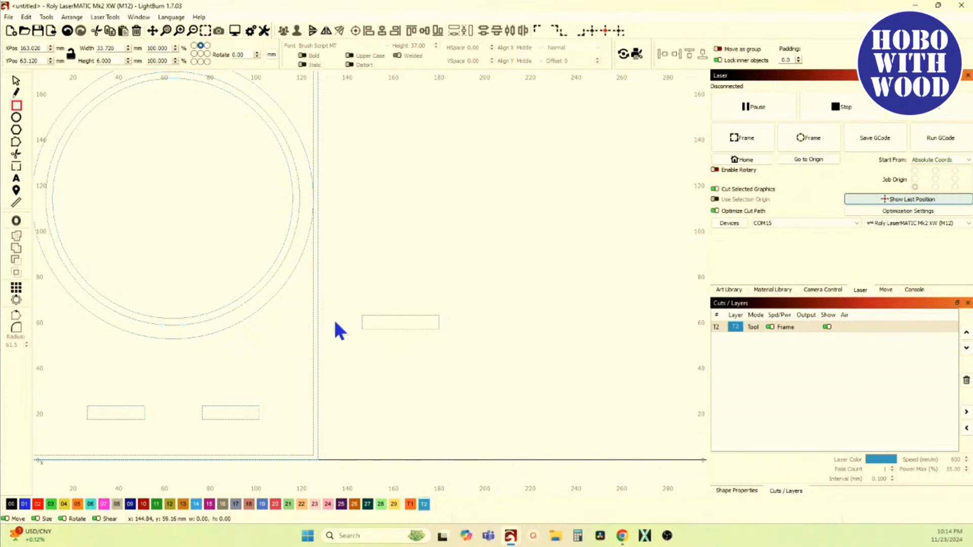
Move the small rectangle about 42 mm right and add an enlarged rectangle about 68.6 x 12.2 mm around it
{"action": "left_click", "coordinate": [16, 81]}
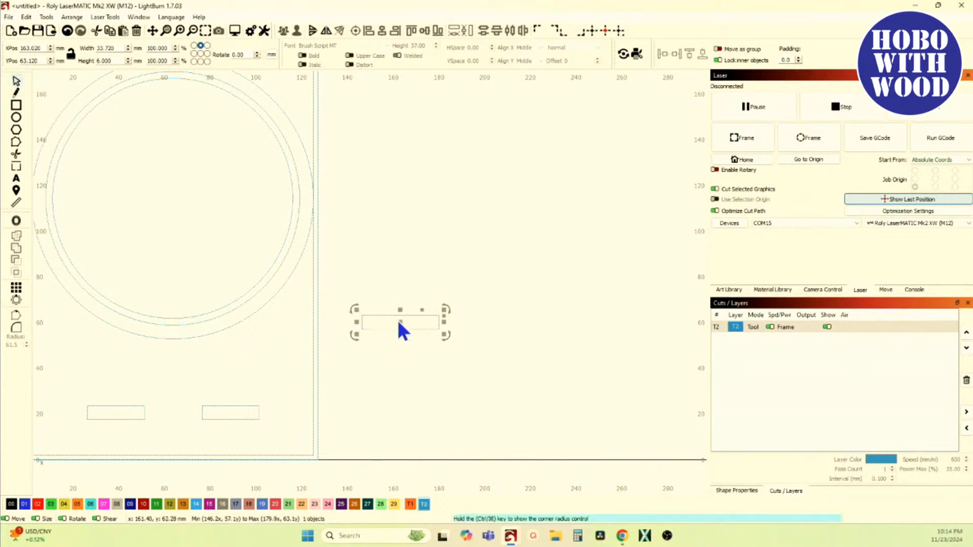
{"action": "left_click_drag", "start_coordinate": [400, 322], "coordinate": [497, 326]}
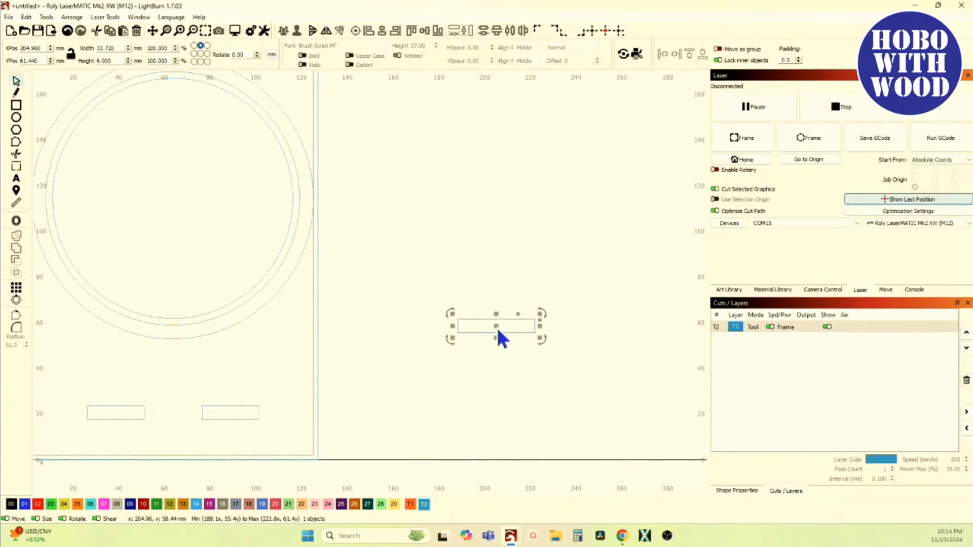
{"action": "left_click_drag", "start_coordinate": [540, 338], "coordinate": [546, 349]}
{"action": "left_click", "coordinate": [456, 369]}
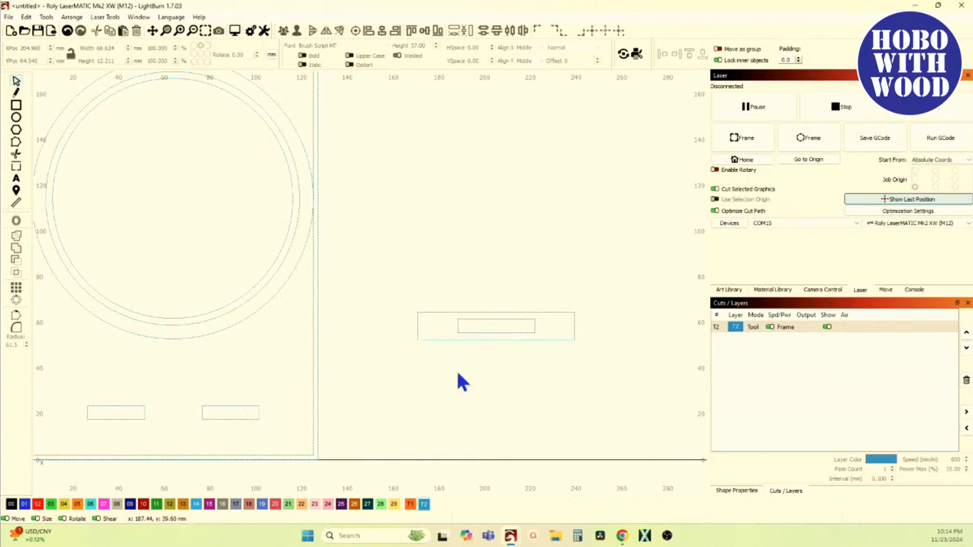
Check the inner frame rectangle's width and resize the larger of the two rectangles beside the frame to 123 mm wide and 42 mm high
{"action": "left_click_drag", "start_coordinate": [322, 379], "coordinate": [351, 360]}
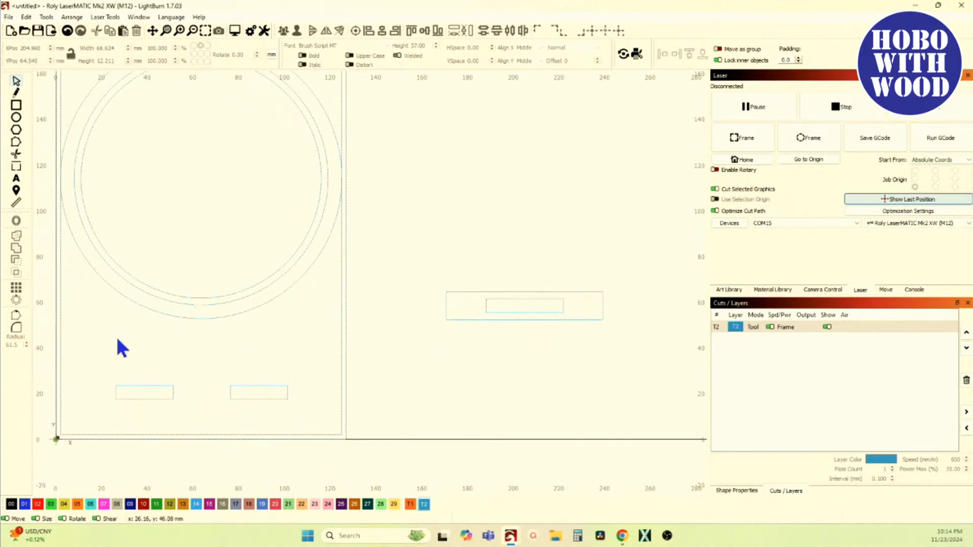
{"action": "left_click", "coordinate": [60, 372]}
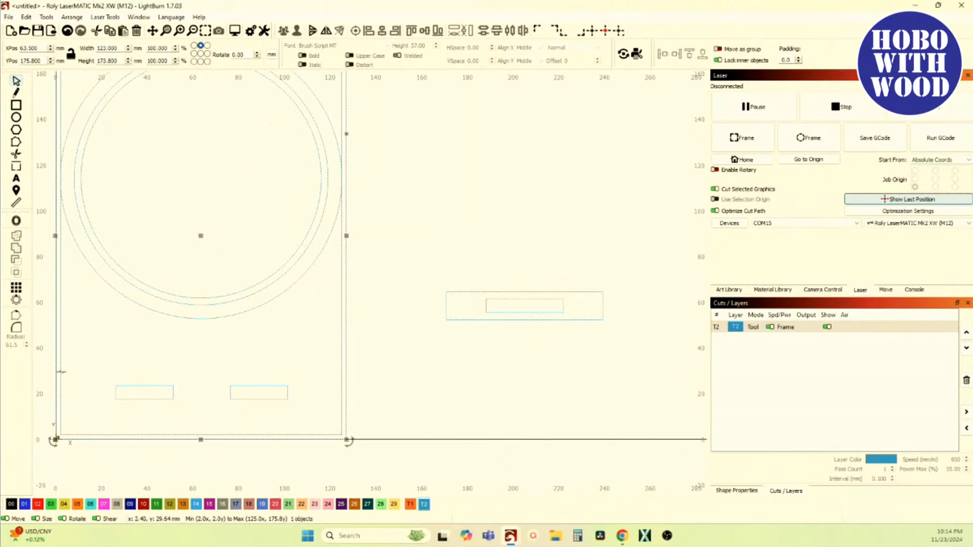
{"action": "scroll", "coordinate": [61, 371], "scroll_direction": "up", "scroll_amount": 6}
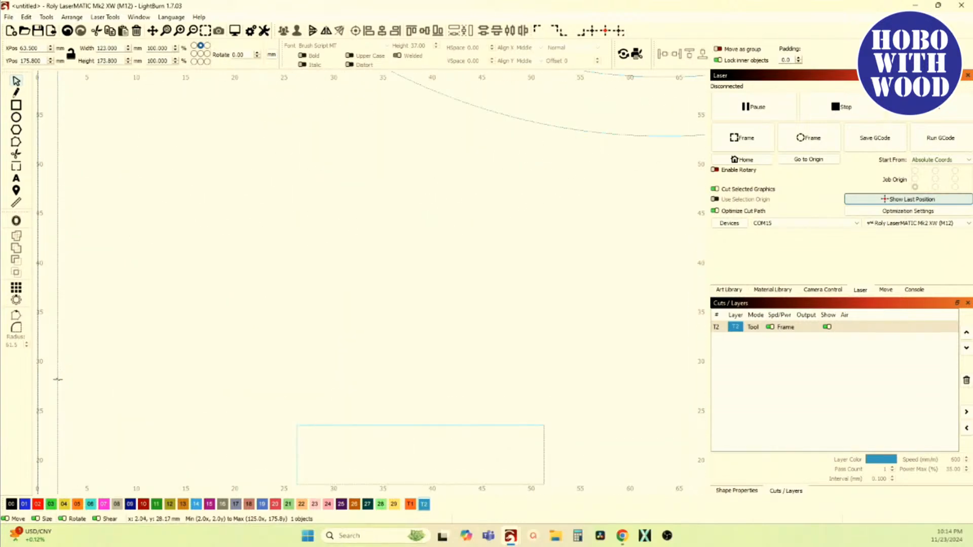
{"action": "scroll", "coordinate": [99, 375], "scroll_direction": "down", "scroll_amount": 6}
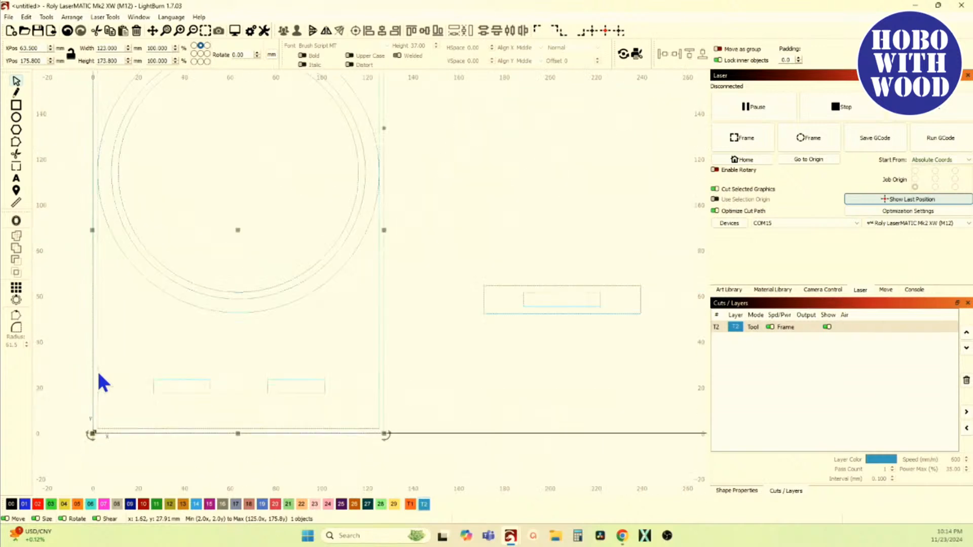
{"action": "scroll", "coordinate": [226, 360], "scroll_direction": "up", "scroll_amount": 3}
{"action": "left_click_drag", "start_coordinate": [212, 373], "coordinate": [194, 351]}
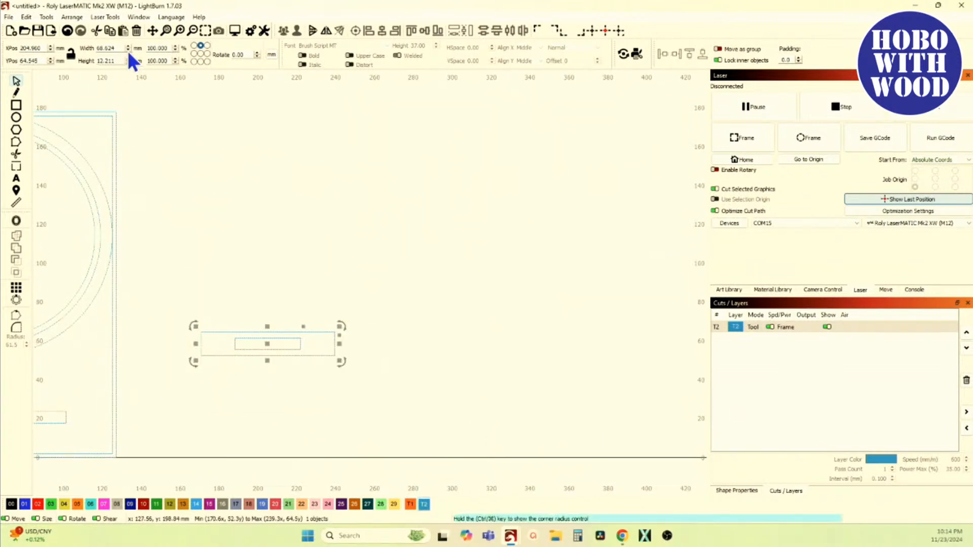
{"action": "left_click_drag", "start_coordinate": [116, 49], "coordinate": [96, 48]}
{"action": "type", "text": "123"}
{"action": "key", "text": "Return"}
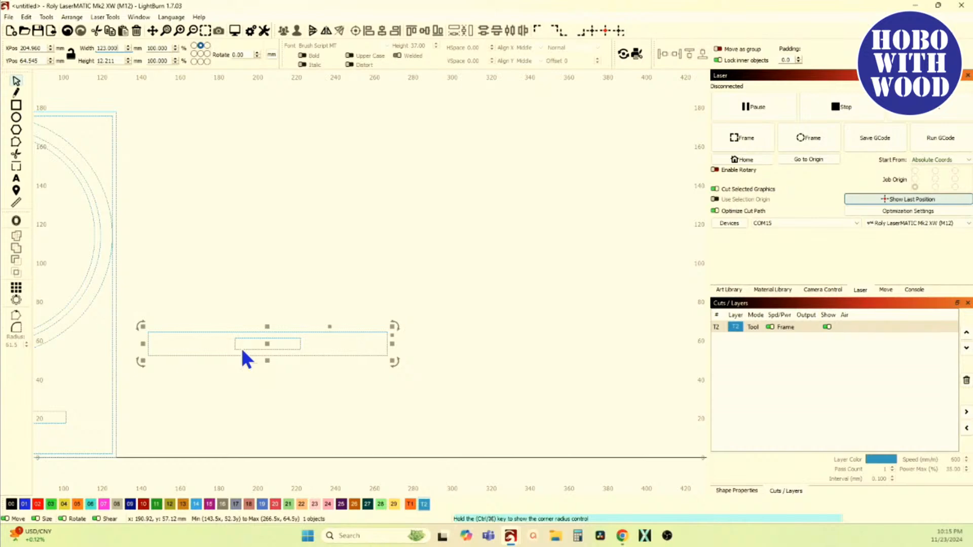
{"action": "left_click_drag", "start_coordinate": [97, 61], "coordinate": [138, 63]}
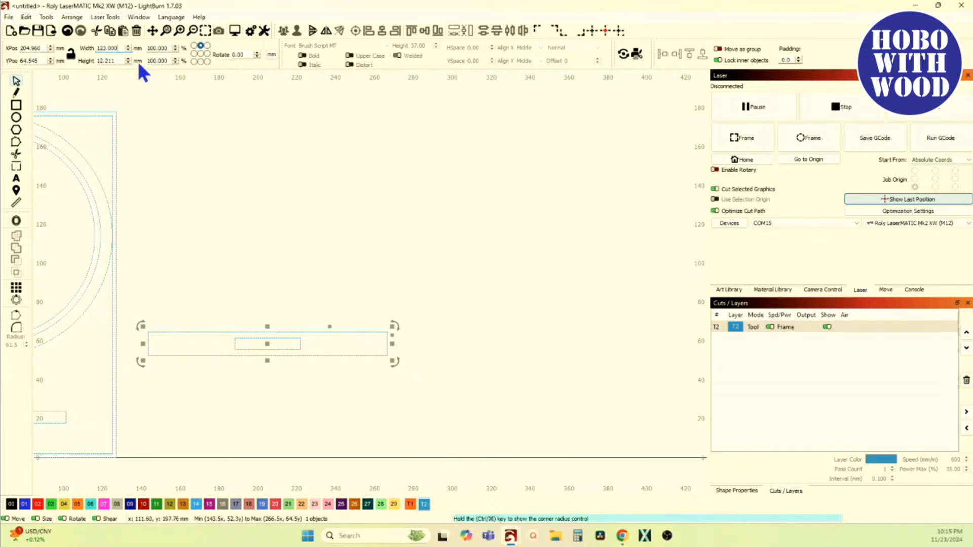
{"action": "type", "text": "42"}
{"action": "key", "text": "Return"}
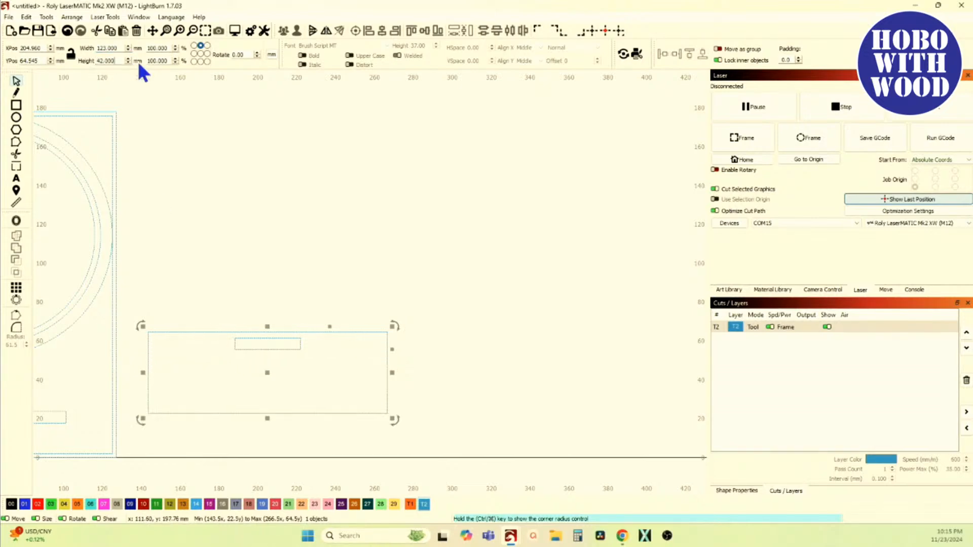
Delete the small rectangle inside the 123 x 42 mm rectangle
{"action": "scroll", "coordinate": [211, 242], "scroll_direction": "down", "scroll_amount": 3}
{"action": "left_click_drag", "start_coordinate": [211, 242], "coordinate": [263, 231]}
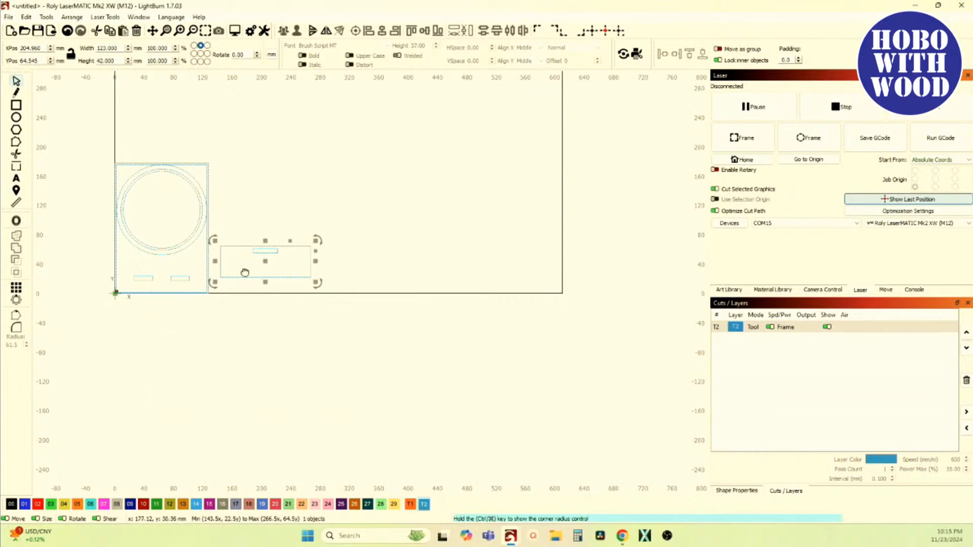
{"action": "left_click_drag", "start_coordinate": [245, 272], "coordinate": [284, 271]}
{"action": "scroll", "coordinate": [264, 266], "scroll_direction": "up", "scroll_amount": 3}
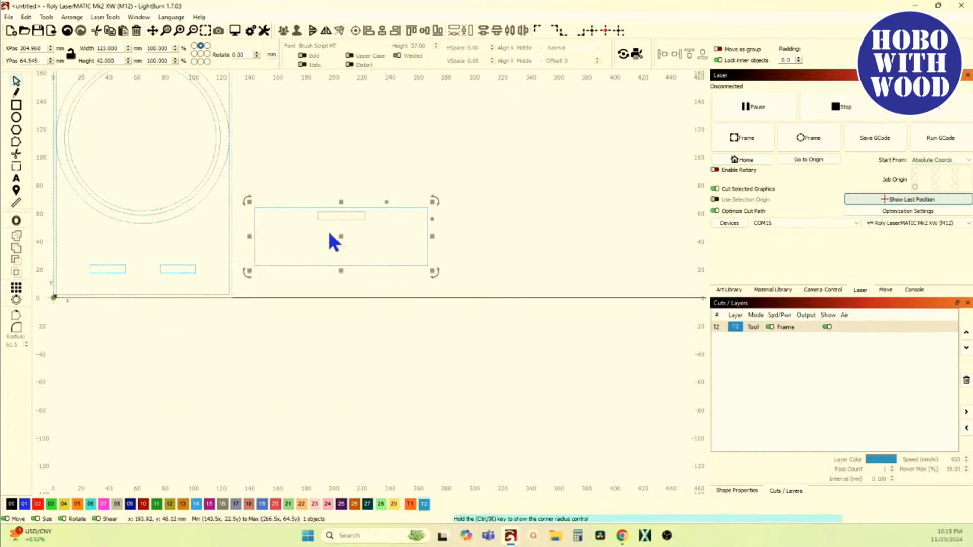
{"action": "left_click", "coordinate": [330, 219]}
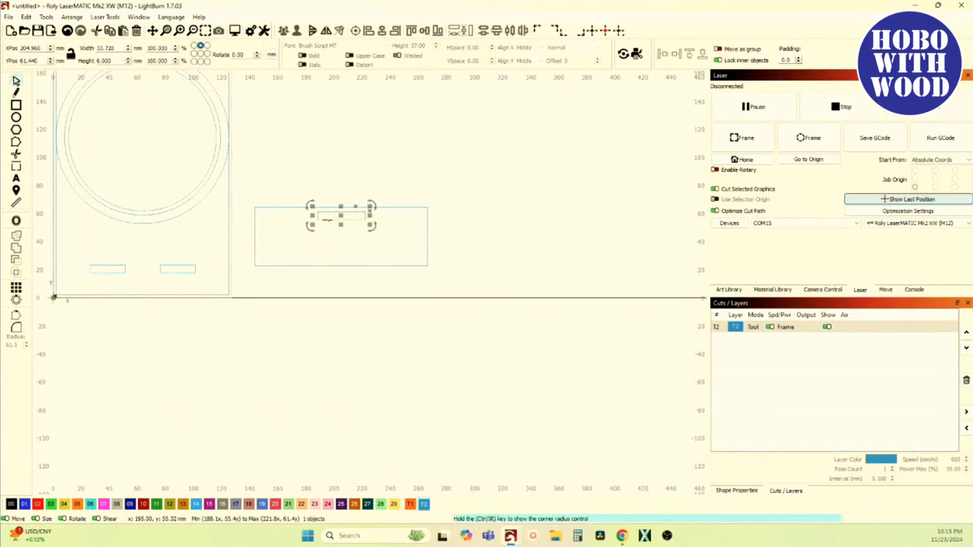
{"action": "key", "text": "Delete"}
Center the 123 x 42 mm rectangle horizontally on the inner frame rectangle and align their bottom edges
{"action": "left_click_drag", "start_coordinate": [260, 270], "coordinate": [325, 275]}
{"action": "left_click", "coordinate": [327, 271]}
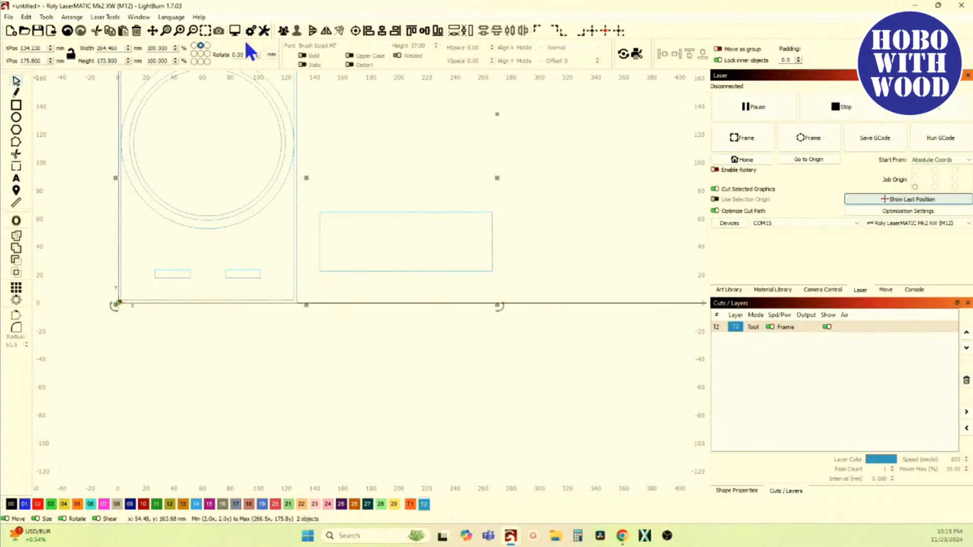
{"action": "left_click", "coordinate": [382, 31]}
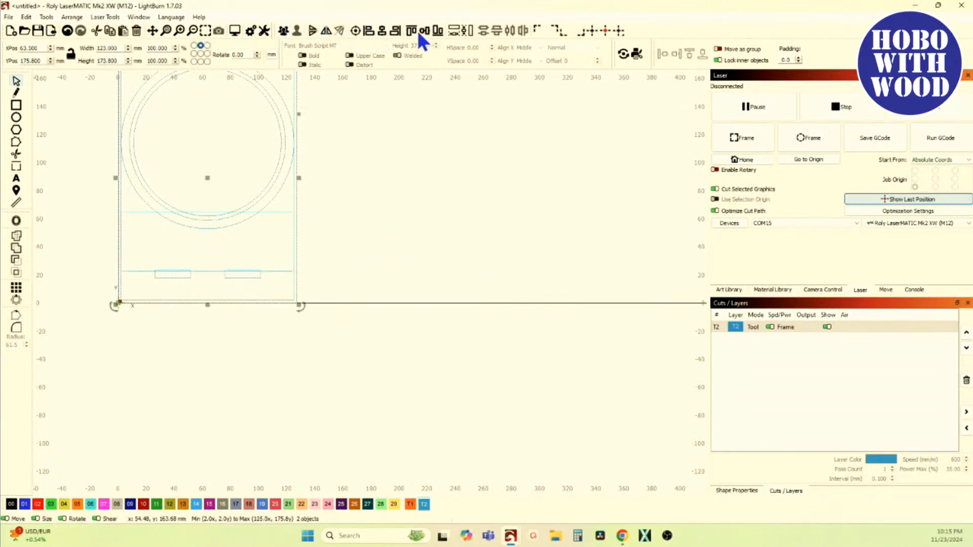
{"action": "left_click", "coordinate": [390, 173]}
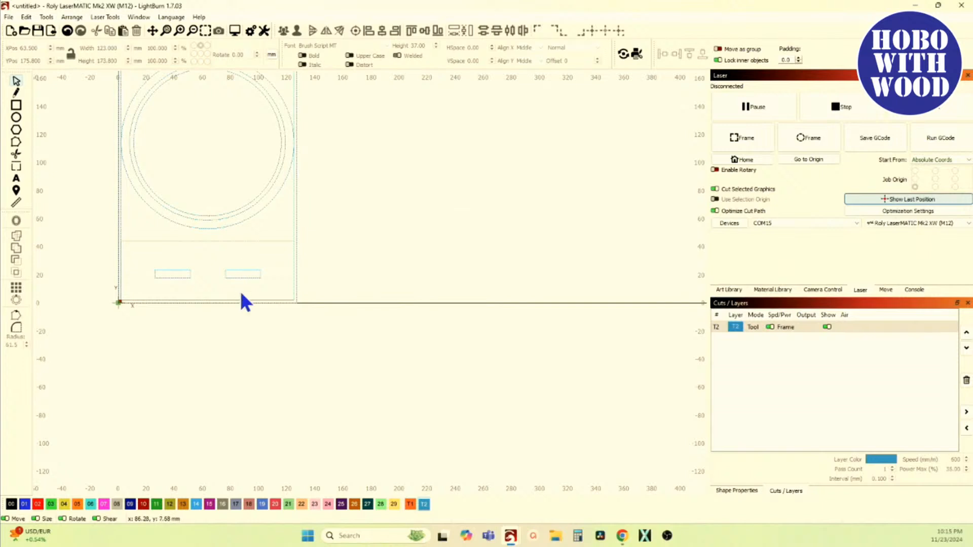
Center the grouped slot pair within the 123 x 42 mm bottom panel rectangle
{"action": "left_click_drag", "start_coordinate": [228, 292], "coordinate": [172, 275]}
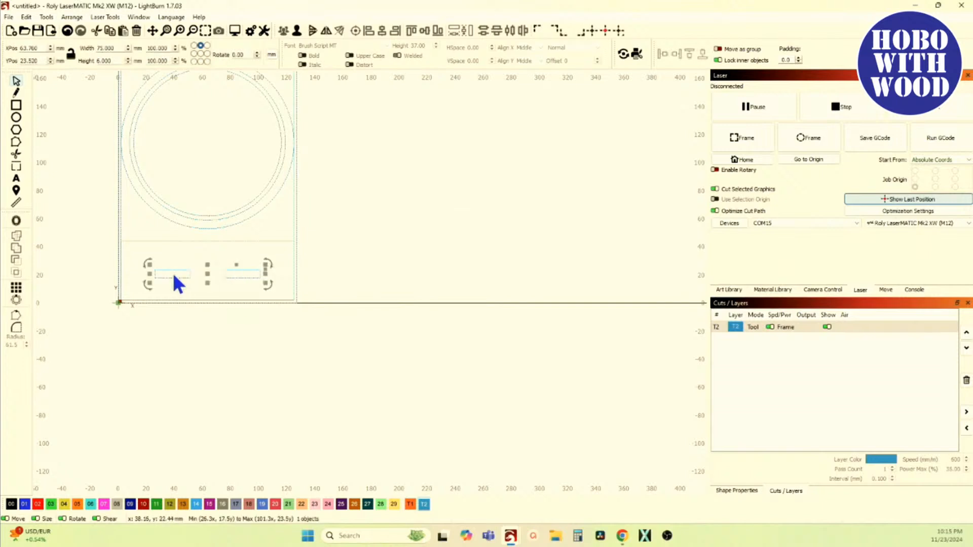
{"action": "left_click", "coordinate": [175, 241], "text": "shift"}
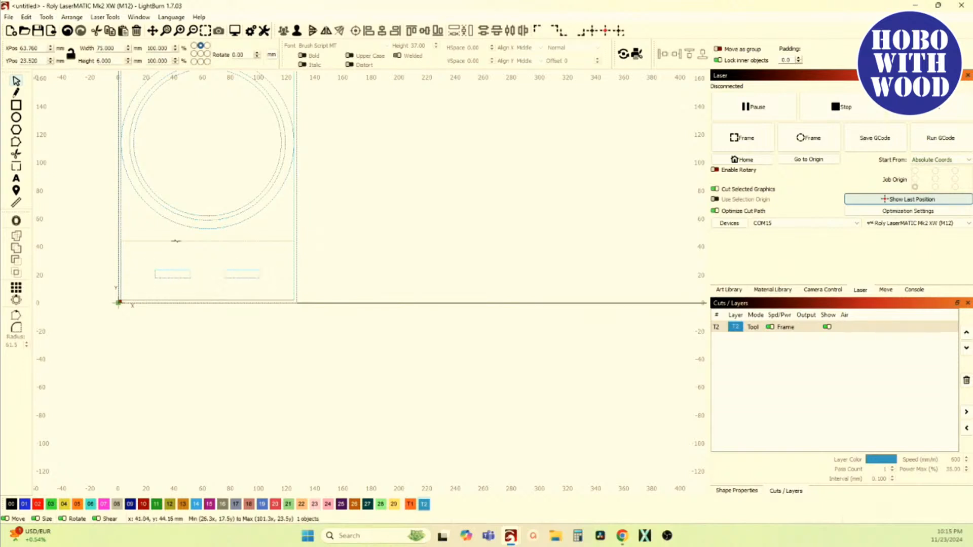
{"action": "left_click", "coordinate": [355, 31]}
{"action": "left_click", "coordinate": [400, 190]}
{"action": "left_click_drag", "start_coordinate": [194, 290], "coordinate": [274, 296]}
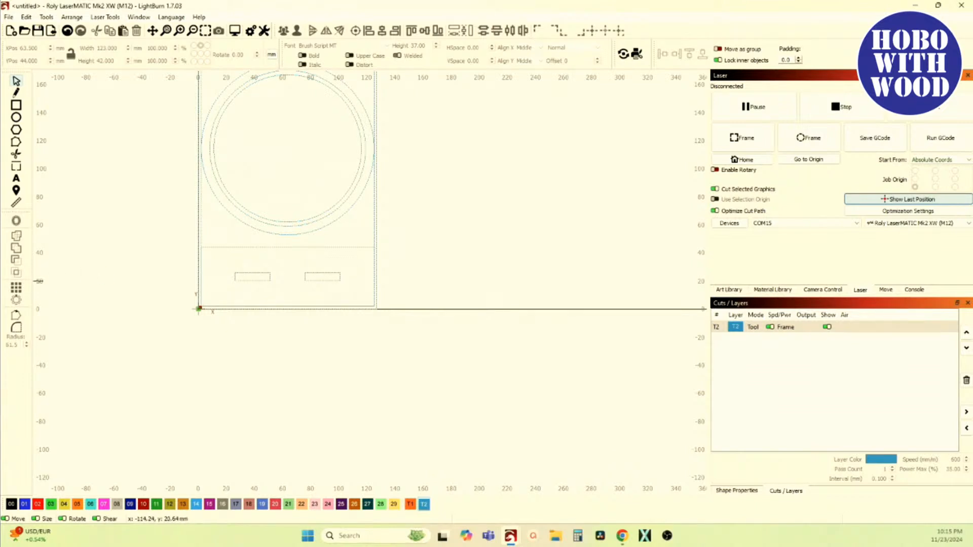
Round all four corners of the bottom panel rectangle with a 6 mm radius
{"action": "left_click", "coordinate": [18, 328]}
{"action": "left_click_drag", "start_coordinate": [23, 344], "coordinate": [7, 345]}
{"action": "type", "text": "6"}
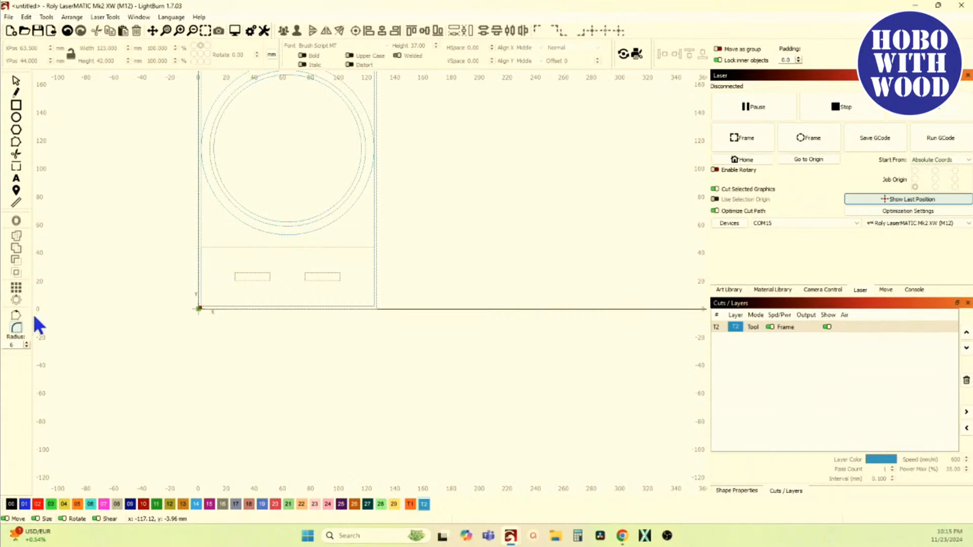
{"action": "scroll", "coordinate": [185, 259], "scroll_direction": "up", "scroll_amount": 3}
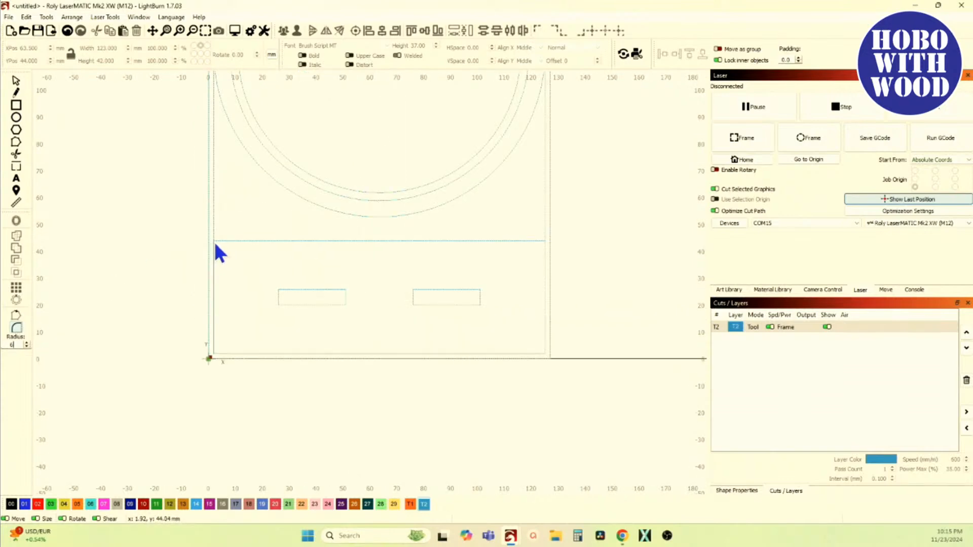
{"action": "left_click", "coordinate": [215, 241]}
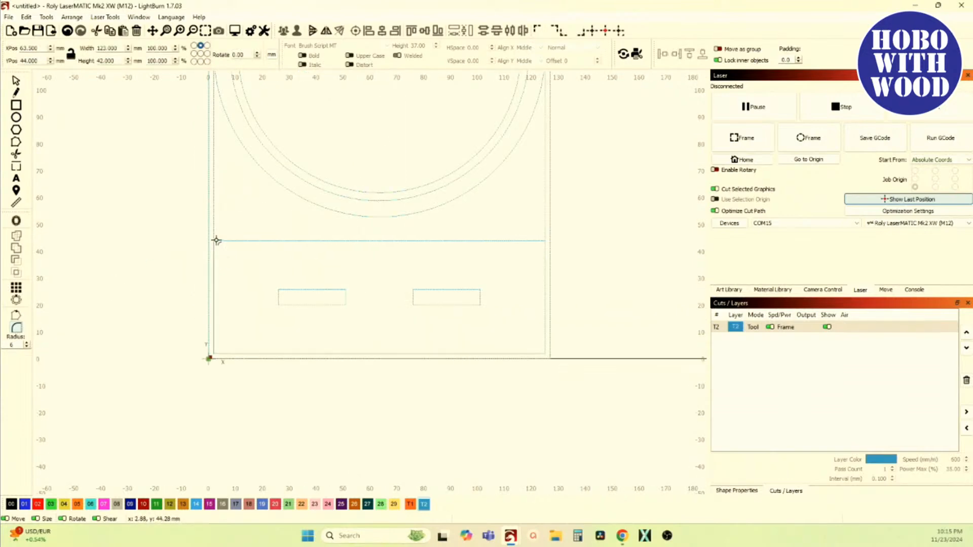
{"action": "left_click", "coordinate": [216, 241]}
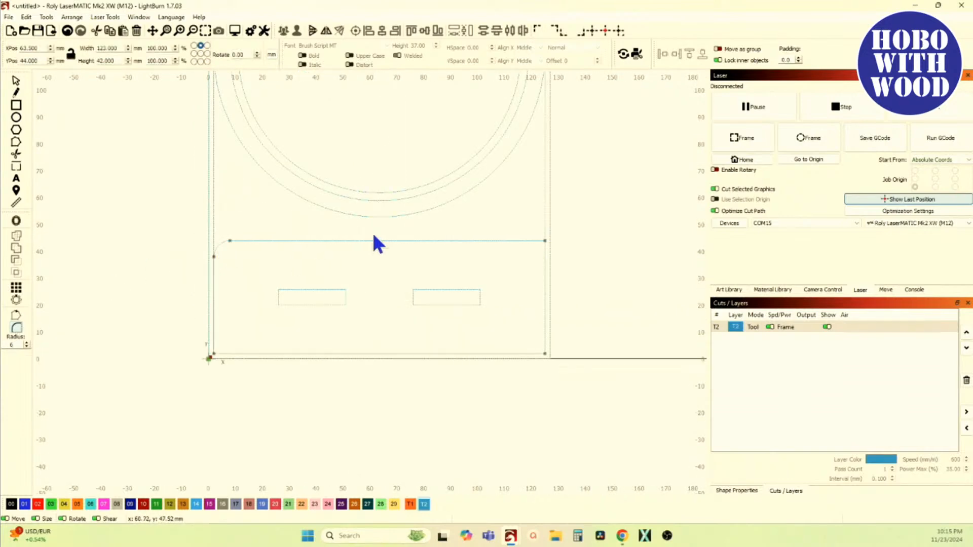
{"action": "left_click", "coordinate": [545, 245]}
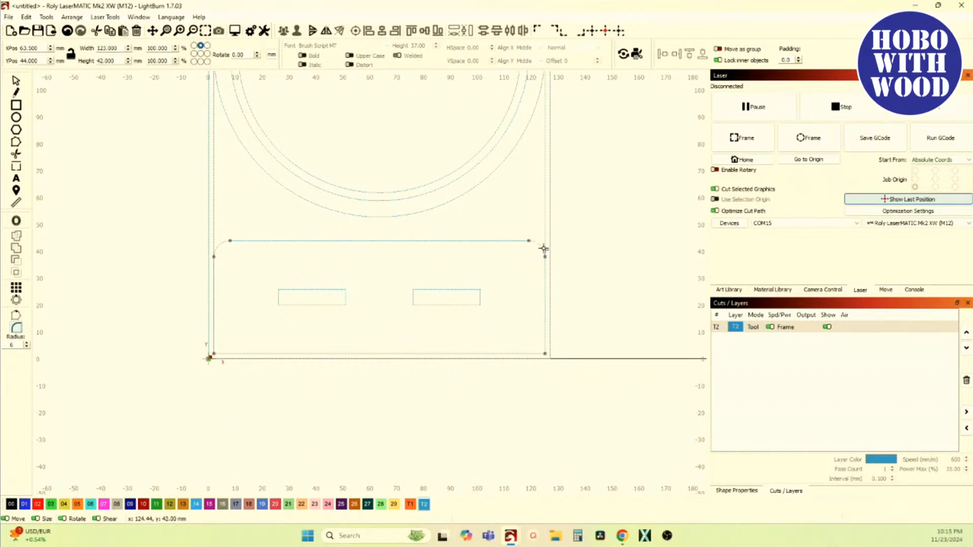
{"action": "left_click", "coordinate": [543, 354]}
{"action": "left_click", "coordinate": [214, 353]}
{"action": "left_click", "coordinate": [15, 81]}
{"action": "left_click", "coordinate": [226, 296]}
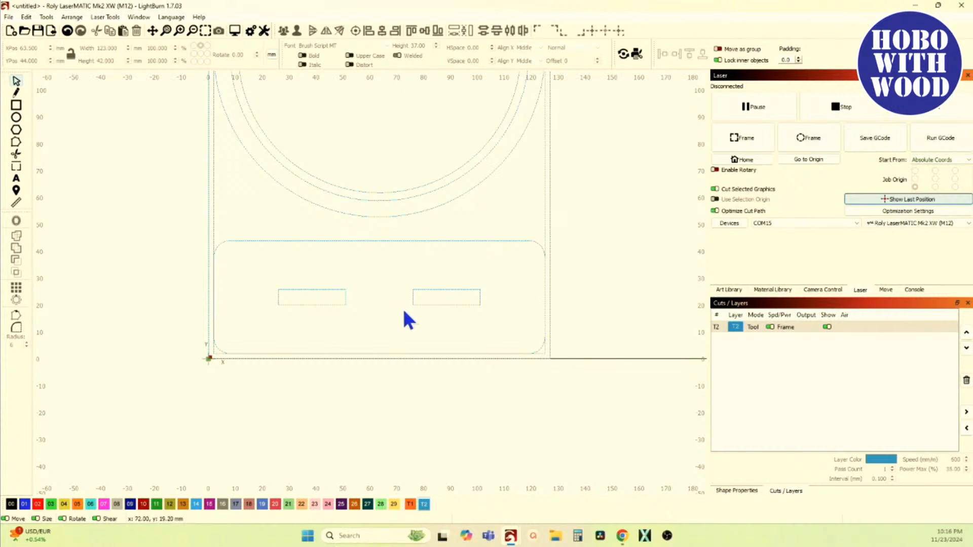
Reduce the inner frame rectangle's height by 45 mm, keeping its top edge in place, and inspect the gap above the bottom panel
{"action": "left_click_drag", "start_coordinate": [348, 291], "coordinate": [328, 335]}
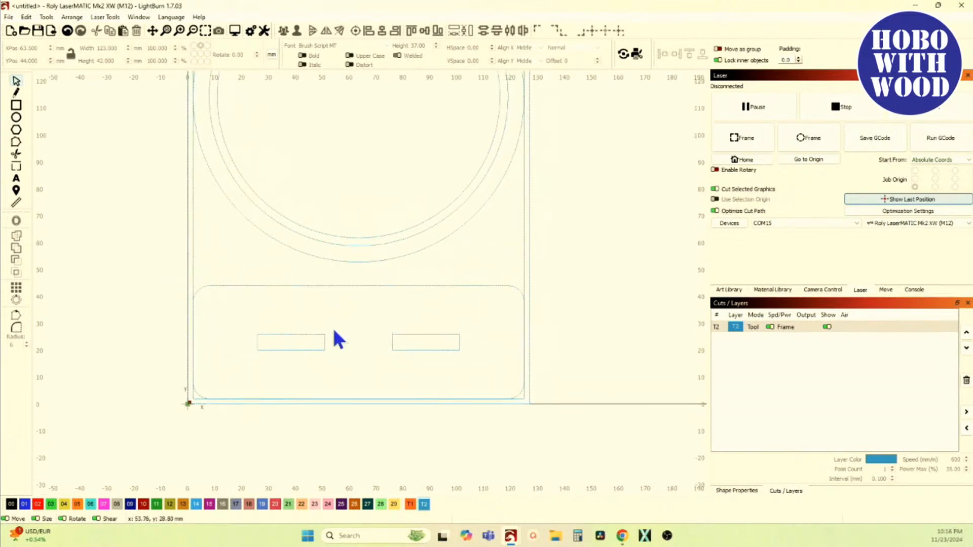
{"action": "scroll", "coordinate": [330, 328], "scroll_direction": "down", "scroll_amount": 4}
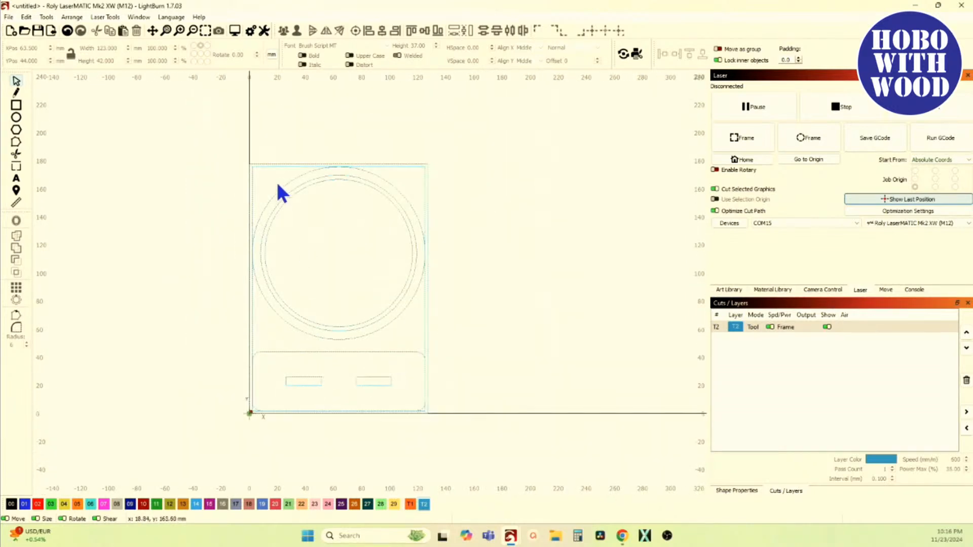
{"action": "left_click", "coordinate": [274, 167]}
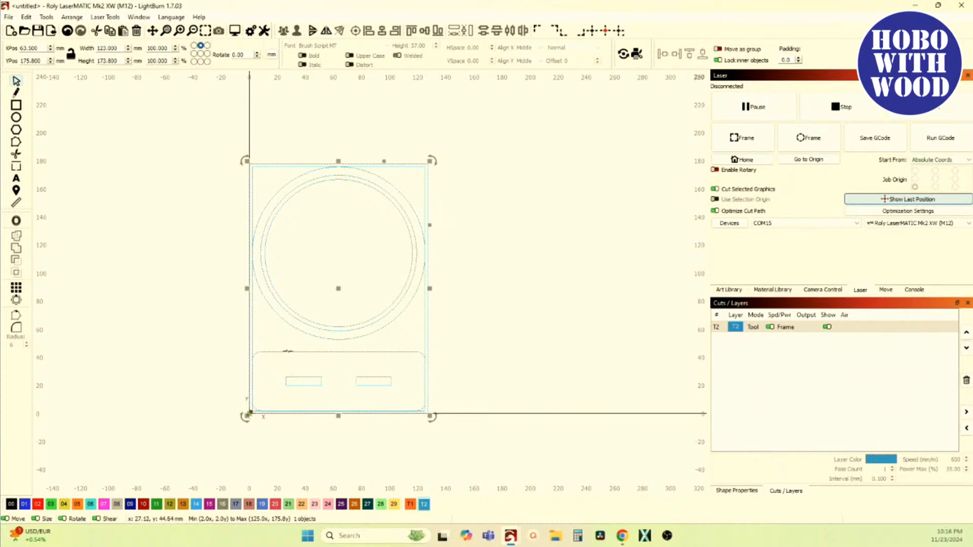
{"action": "left_click", "coordinate": [287, 350]}
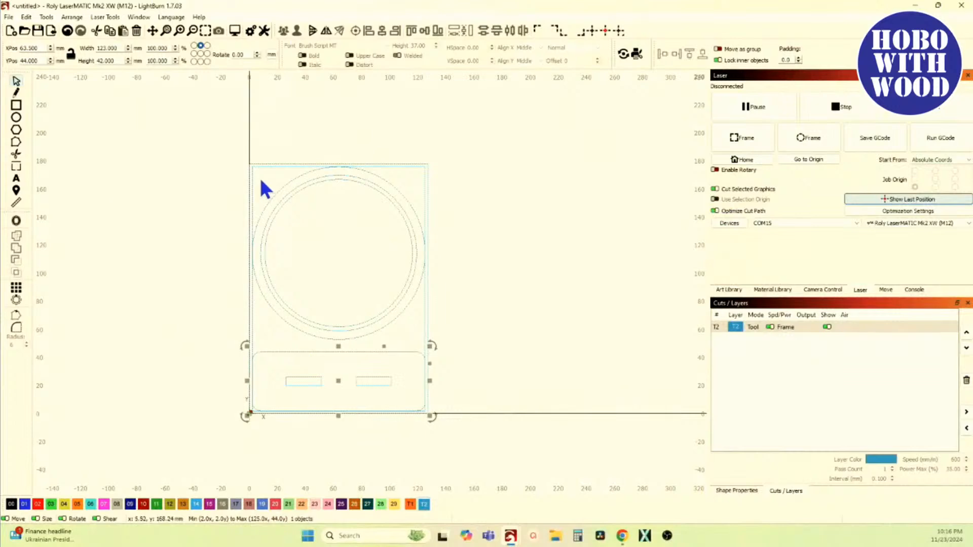
{"action": "left_click", "coordinate": [275, 166]}
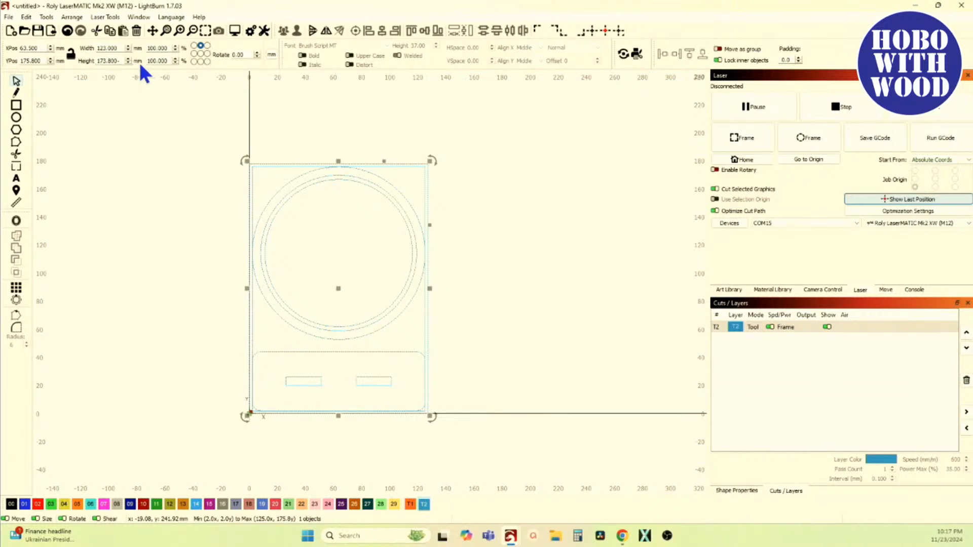
{"action": "type", "text": "45"}
{"action": "key", "text": "Return"}
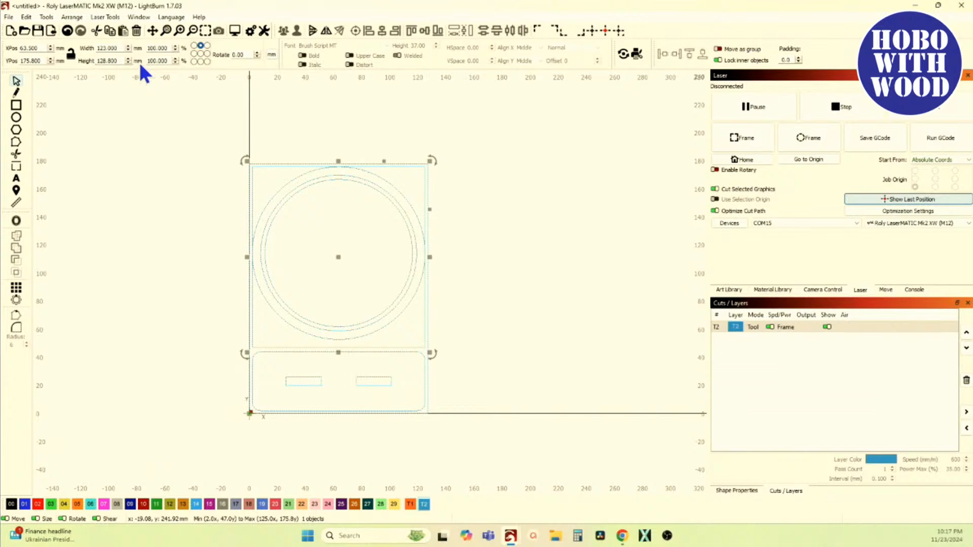
{"action": "scroll", "coordinate": [298, 346], "scroll_direction": "up", "scroll_amount": 10}
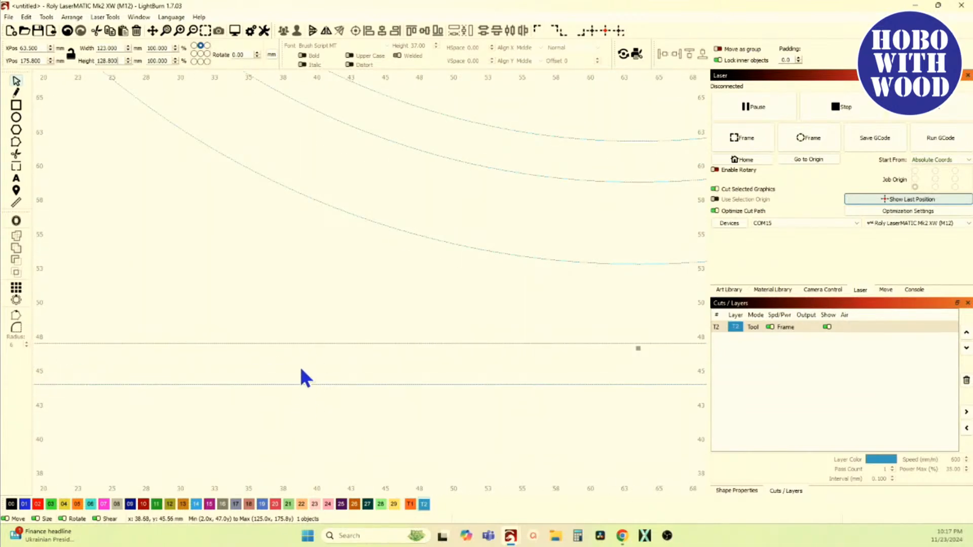
{"action": "scroll", "coordinate": [301, 369], "scroll_direction": "down", "scroll_amount": 3}
{"action": "scroll", "coordinate": [297, 364], "scroll_direction": "down", "scroll_amount": 2}
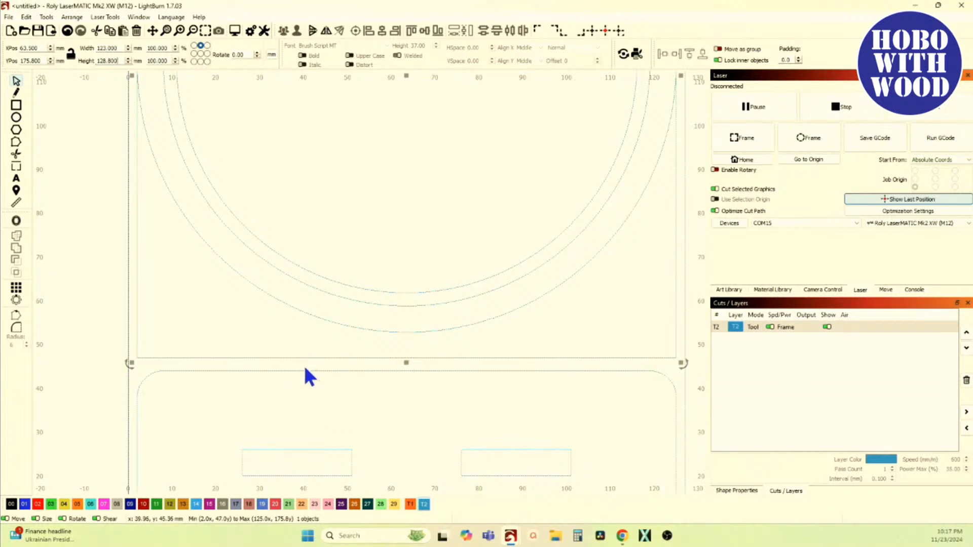
{"action": "scroll", "coordinate": [303, 357], "scroll_direction": "down", "scroll_amount": 3}
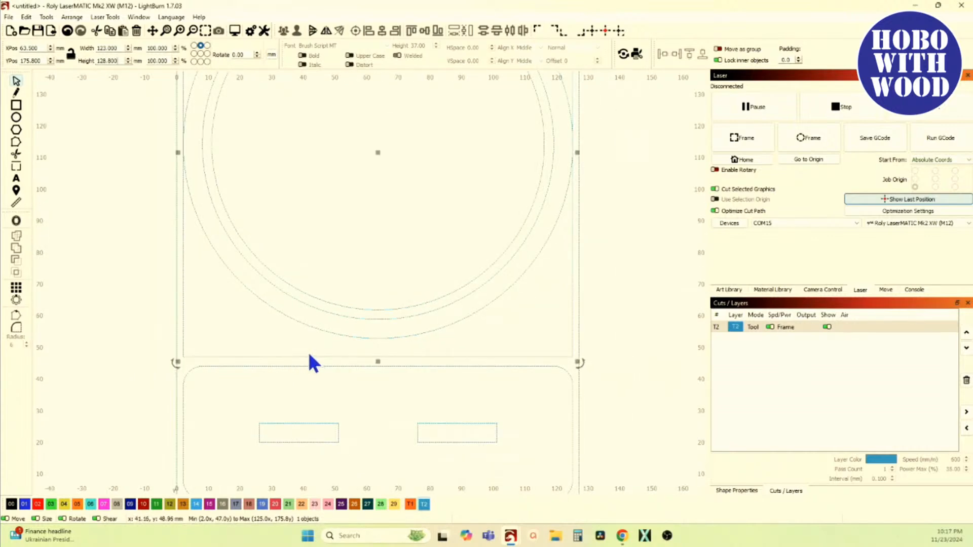
Duplicate the grouped slot pair and move the copy up 25 mm so it straddles the upper panel's bottom edge
{"action": "scroll", "coordinate": [221, 338], "scroll_direction": "down", "scroll_amount": 2}
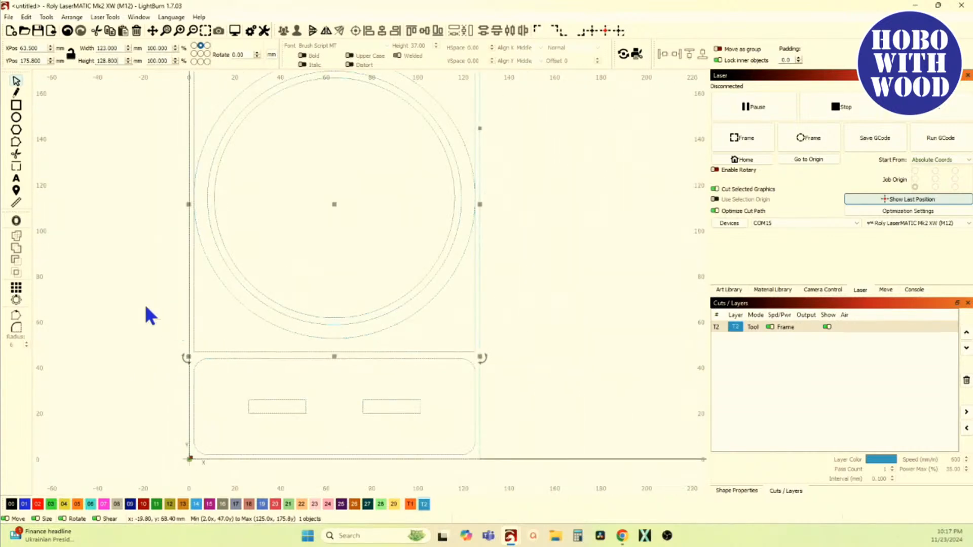
{"action": "left_click", "coordinate": [144, 303]}
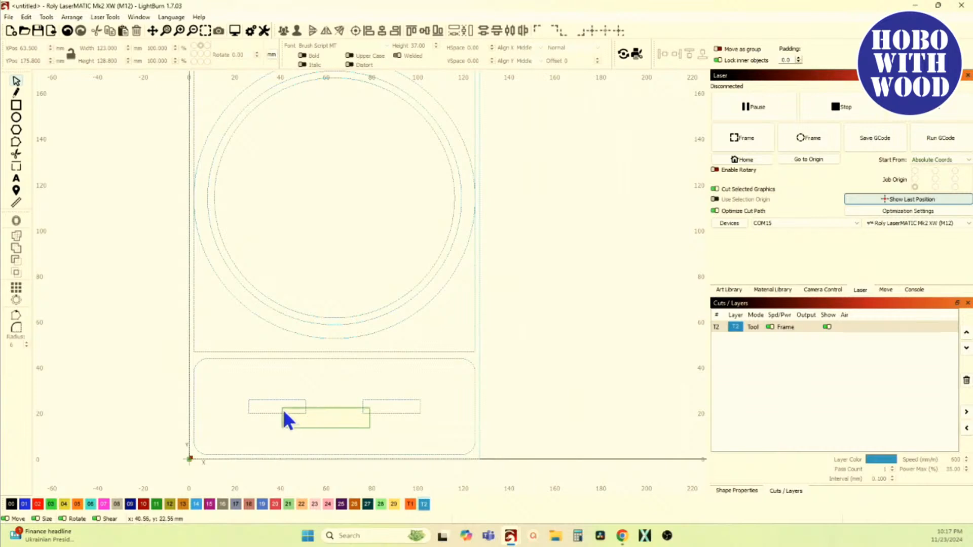
{"action": "left_click", "coordinate": [283, 412]}
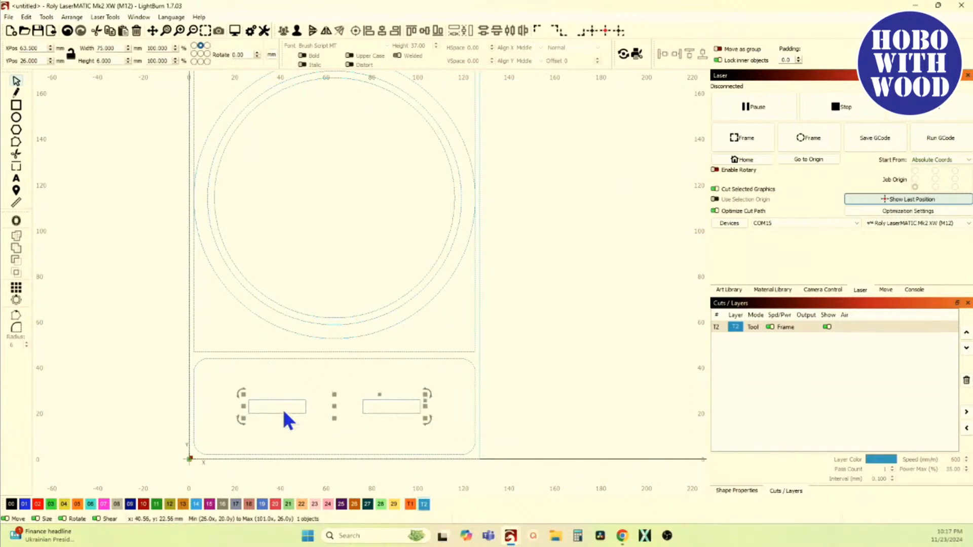
{"action": "key", "text": "ctrl+d"}
{"action": "key", "text": "shift+Up"}
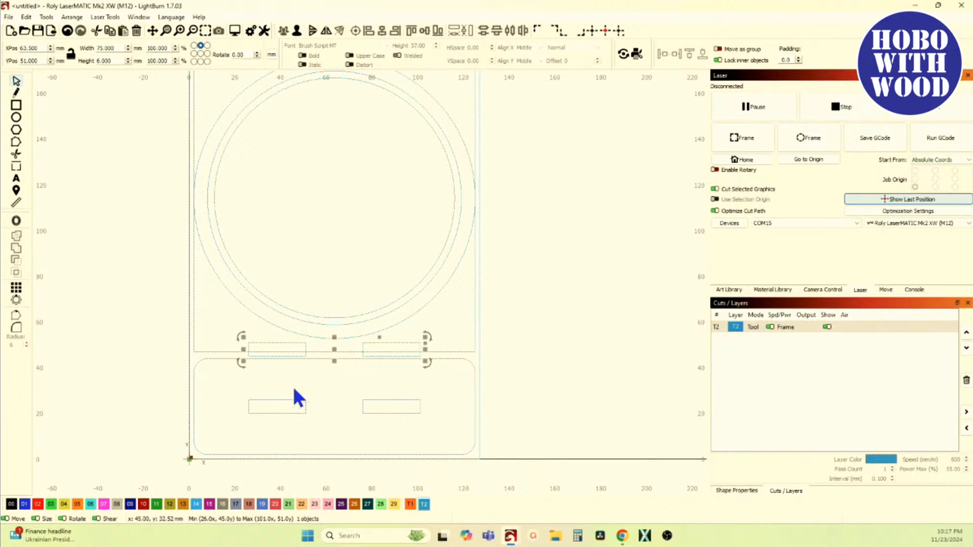
Unite the duplicated slot pair with the upper panel rectangle to form two tabs along its bottom edge
{"action": "scroll", "coordinate": [355, 340], "scroll_direction": "up", "scroll_amount": 5}
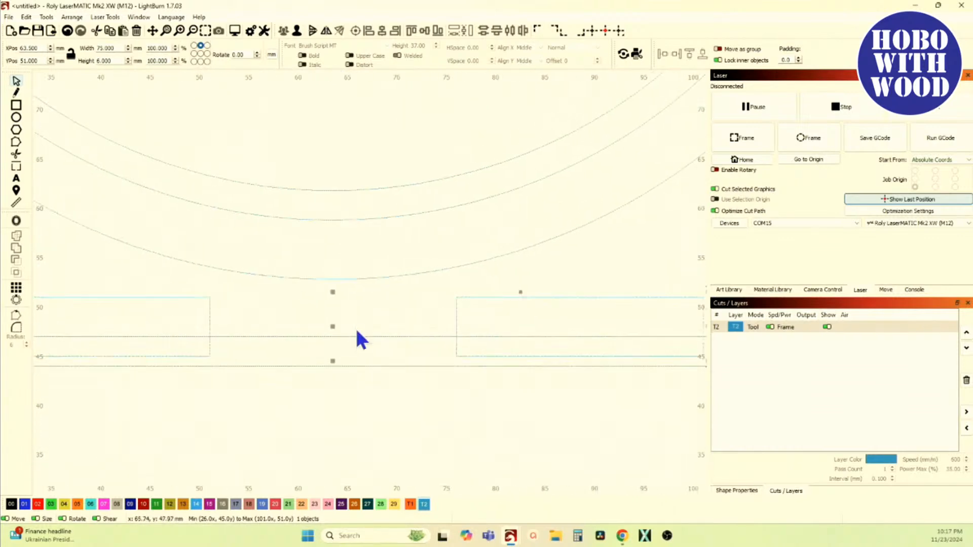
{"action": "scroll", "coordinate": [256, 339], "scroll_direction": "down", "scroll_amount": 2}
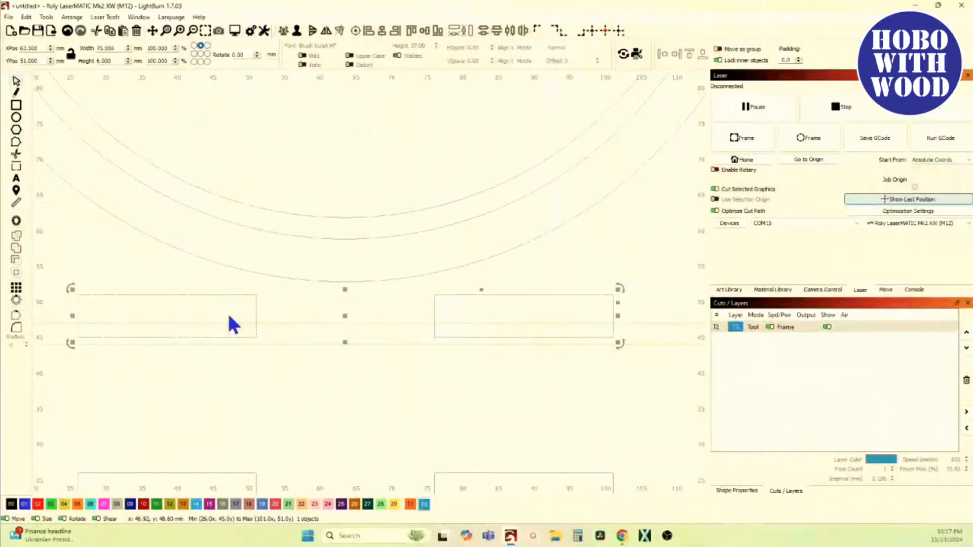
{"action": "scroll", "coordinate": [233, 330], "scroll_direction": "down", "scroll_amount": 3}
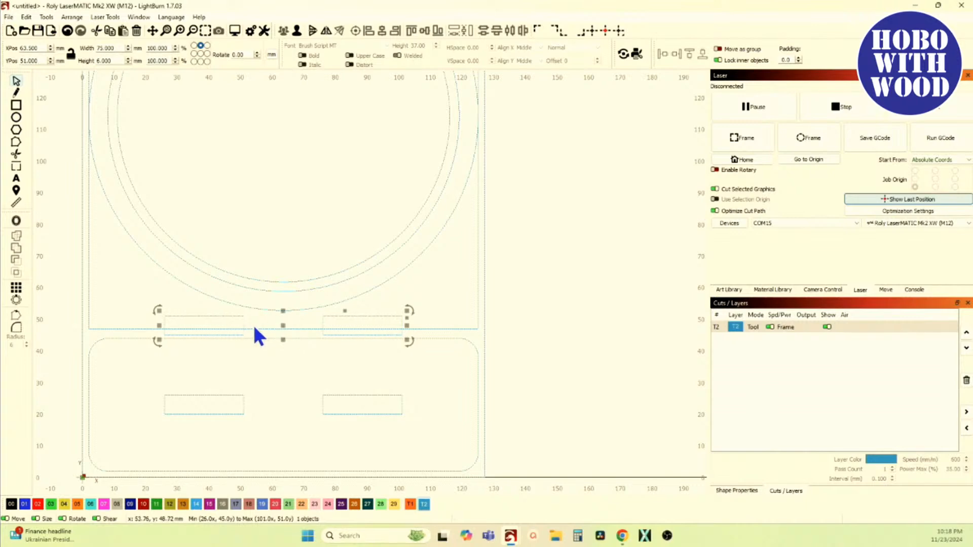
{"action": "left_click", "coordinate": [90, 257], "text": "shift"}
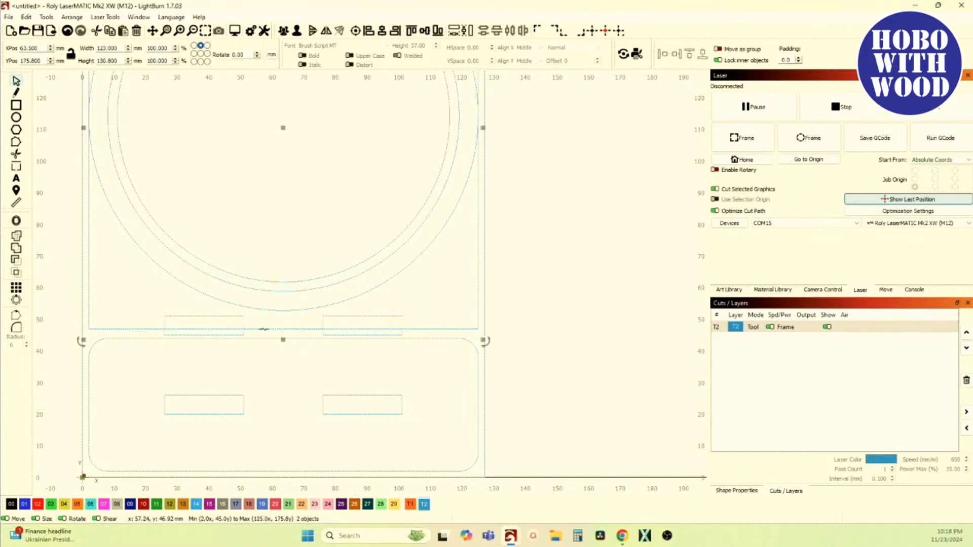
{"action": "left_click", "coordinate": [17, 248]}
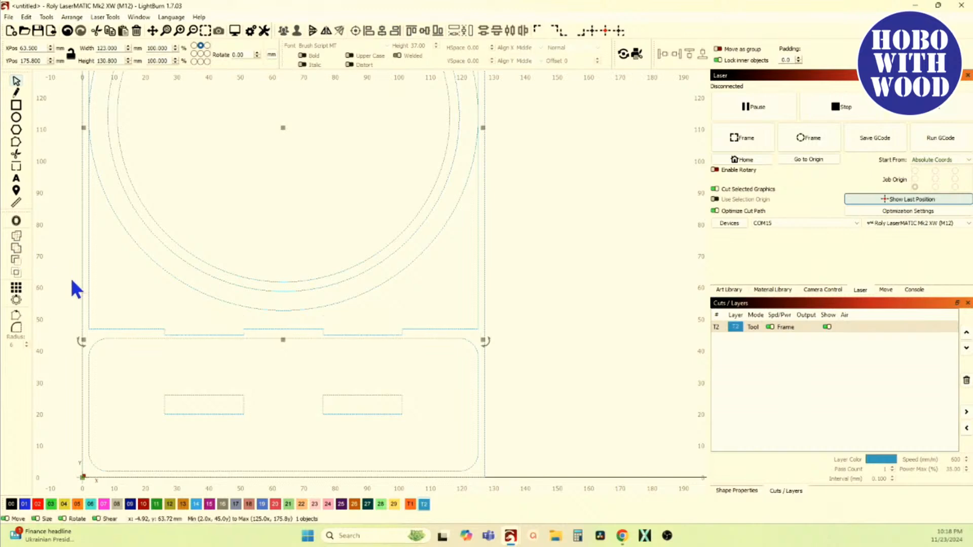
Measure the new tabs' height and resize the tab height from 2 mm old to 3 mm new material thickness, with 0.2 mm tolerance
{"action": "left_click", "coordinate": [17, 204]}
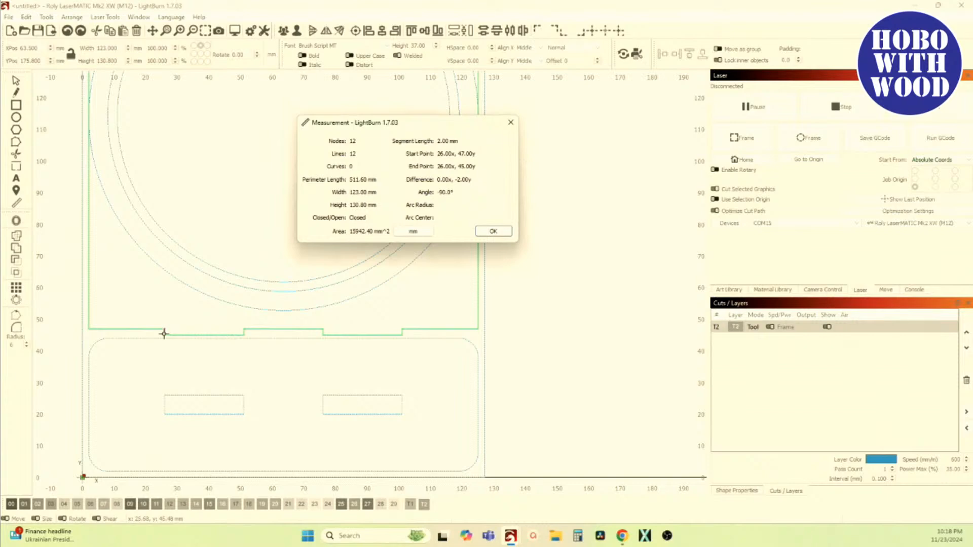
{"action": "left_click", "coordinate": [479, 231]}
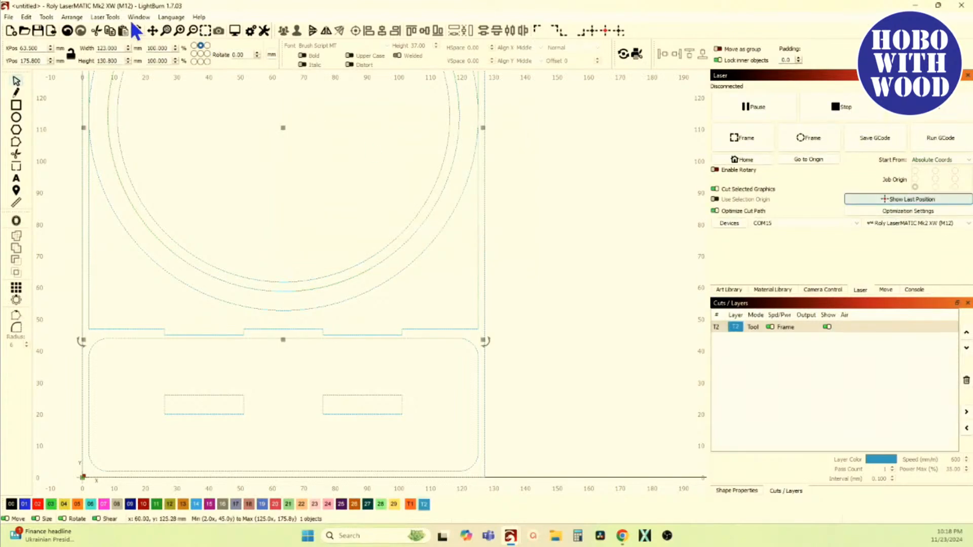
{"action": "left_click", "coordinate": [26, 17]}
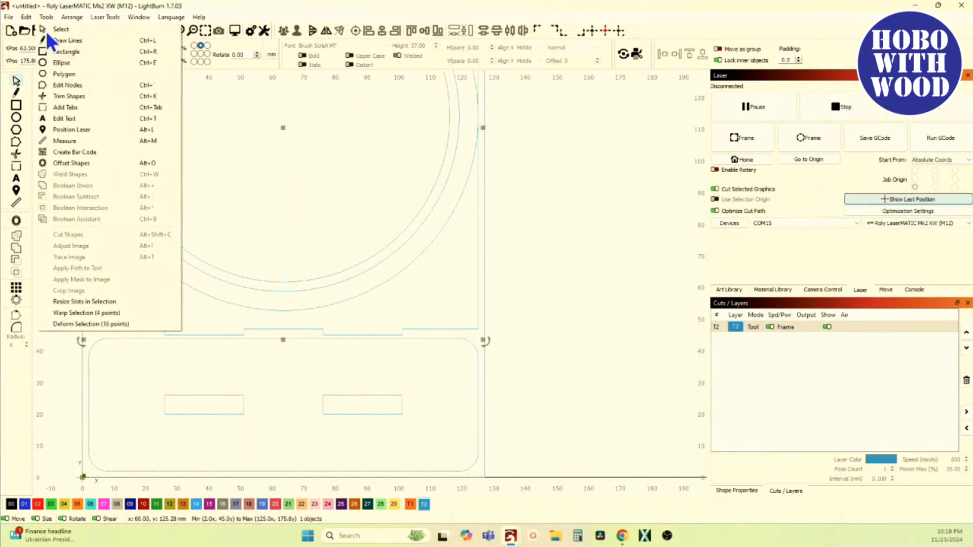
{"action": "left_click", "coordinate": [96, 306]}
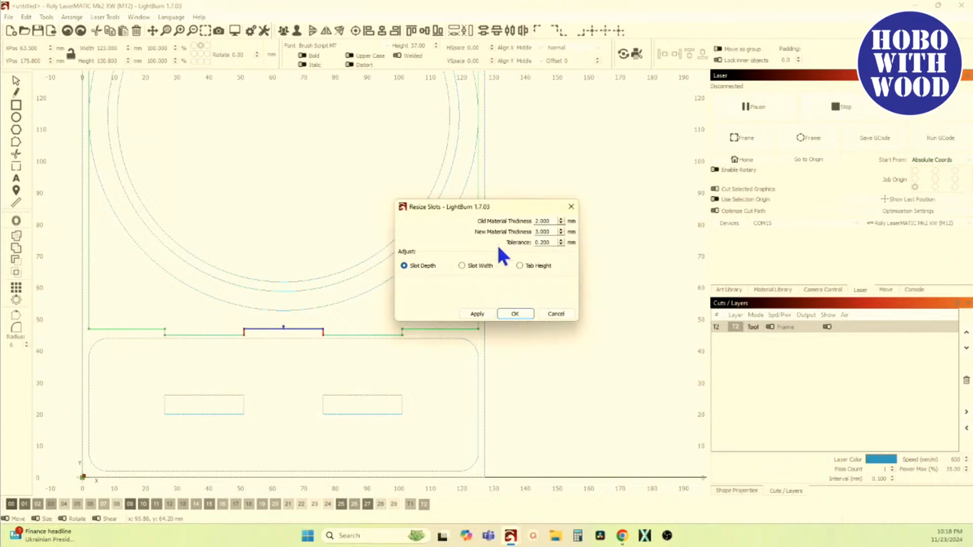
{"action": "left_click", "coordinate": [521, 266]}
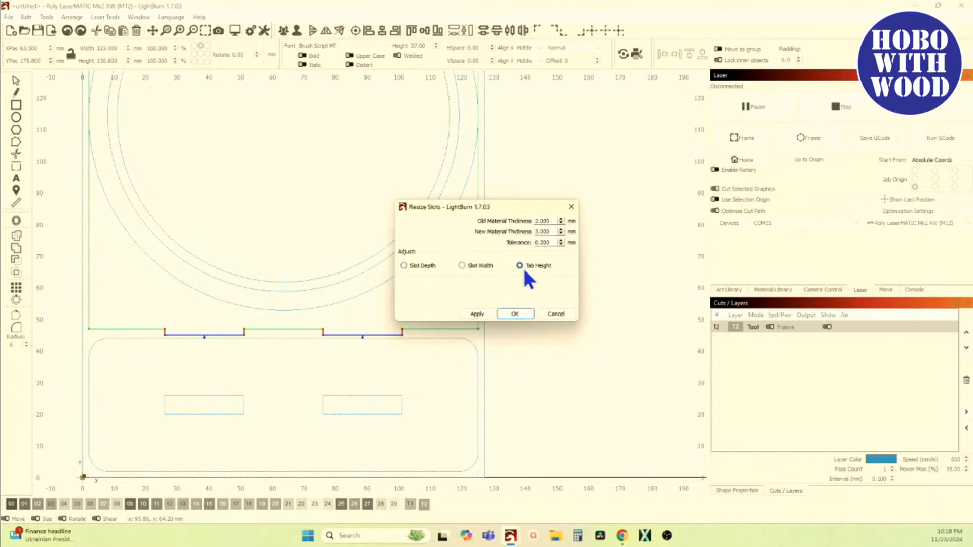
{"action": "left_click", "coordinate": [415, 266]}
{"action": "left_click", "coordinate": [524, 265]}
{"action": "left_click", "coordinate": [477, 315]}
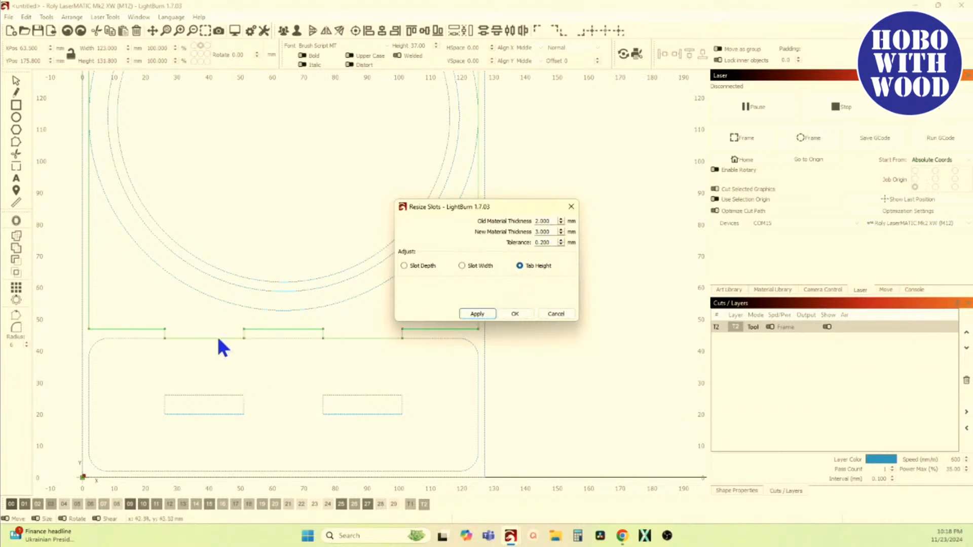
{"action": "left_click", "coordinate": [514, 314]}
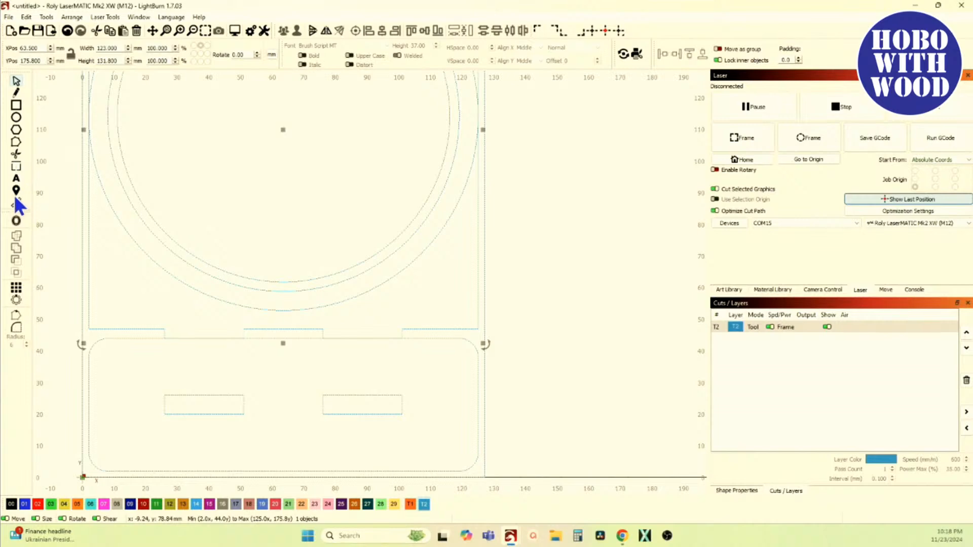
Insert a node at the midpoint of the upper panel's bottom edge between the two tabs
{"action": "left_click", "coordinate": [15, 142]}
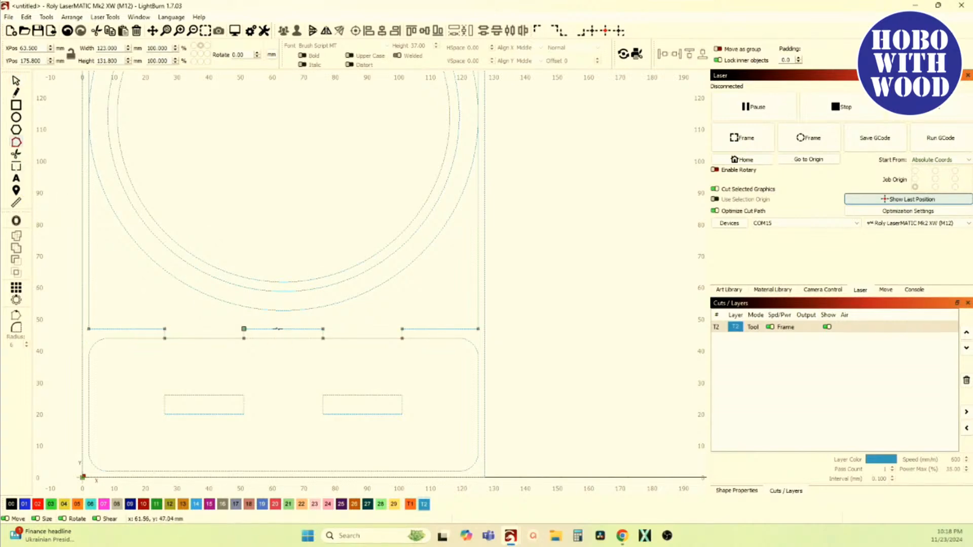
{"action": "left_click", "coordinate": [278, 329]}
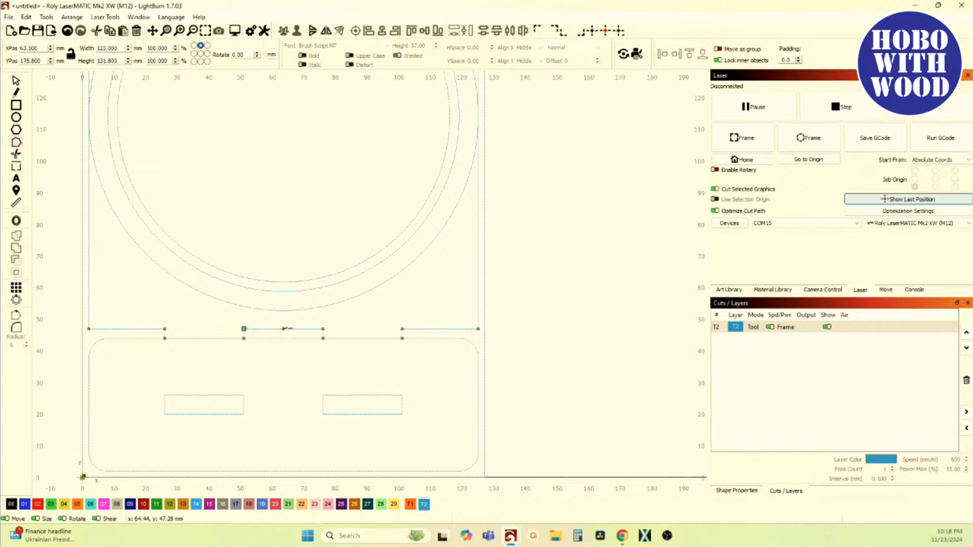
{"action": "left_click", "coordinate": [16, 81]}
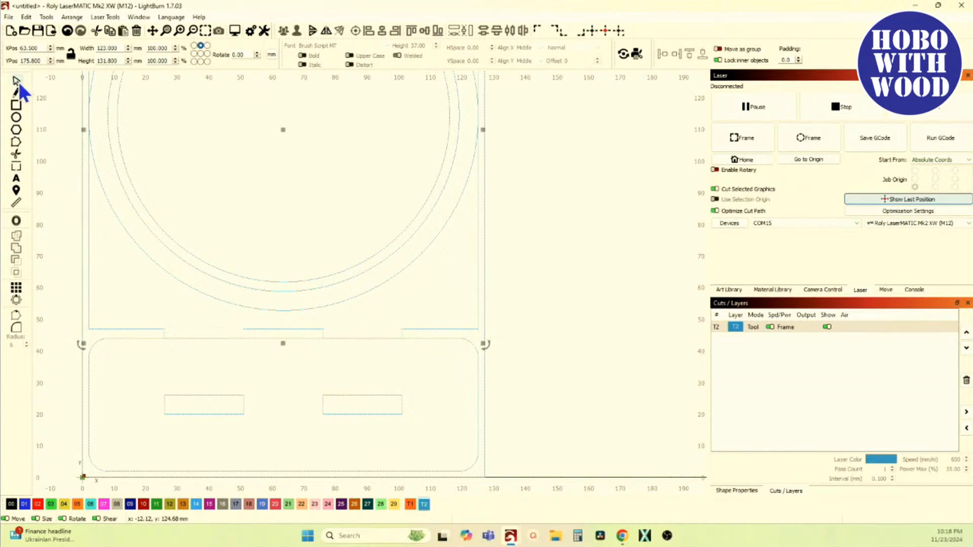
Preview the Resize Slots adjustment for tab height with both old and new material thickness at 3 mm
{"action": "scroll", "coordinate": [250, 358], "scroll_direction": "down", "scroll_amount": 1}
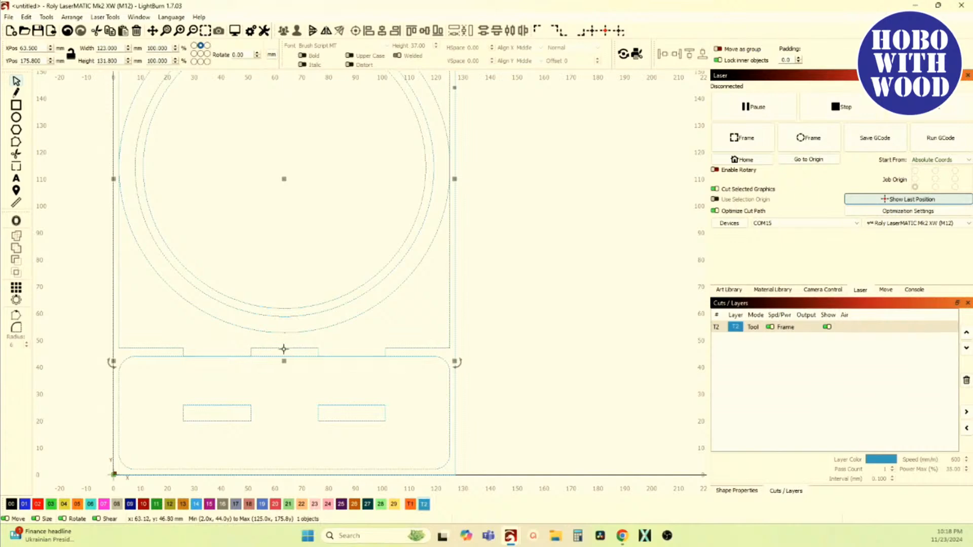
{"action": "scroll", "coordinate": [248, 355], "scroll_direction": "up", "scroll_amount": 4}
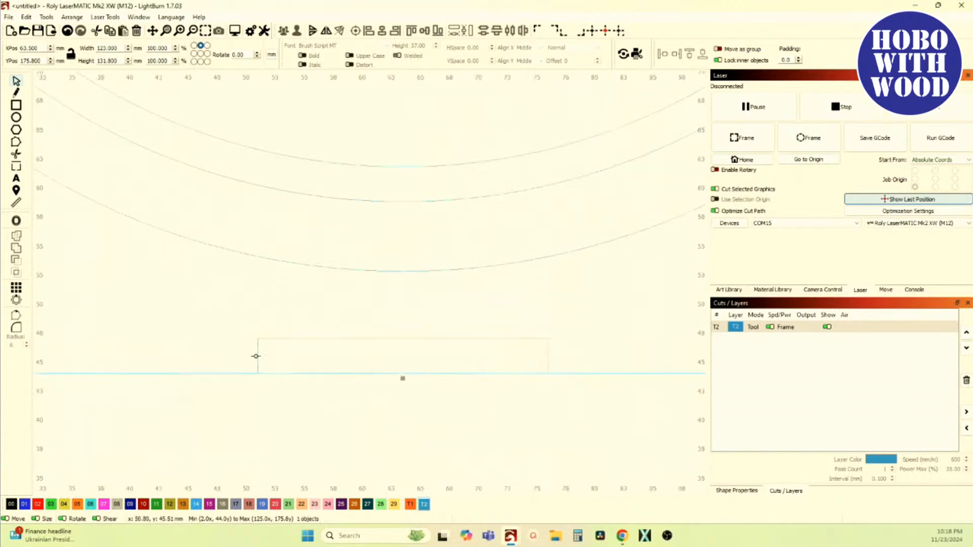
{"action": "scroll", "coordinate": [248, 354], "scroll_direction": "up", "scroll_amount": 1}
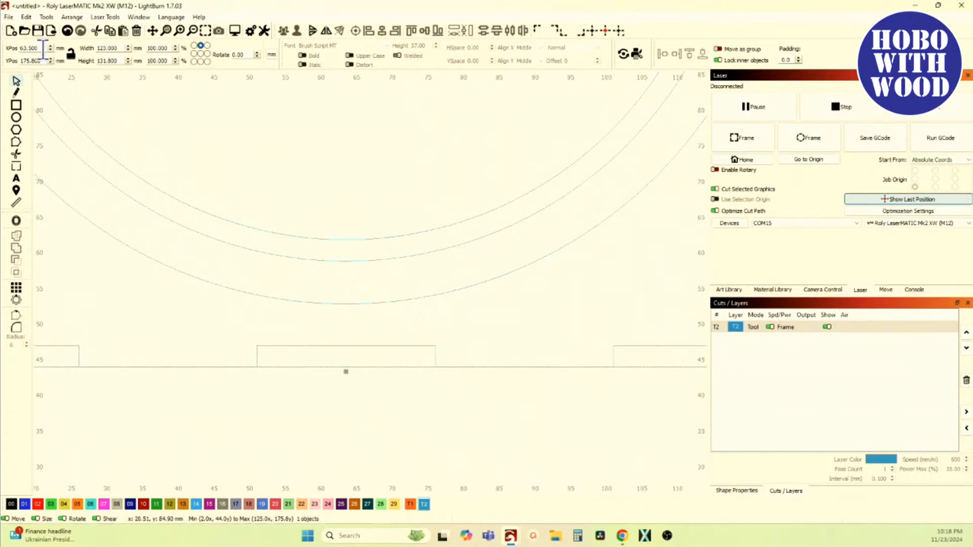
{"action": "left_click", "coordinate": [46, 18]}
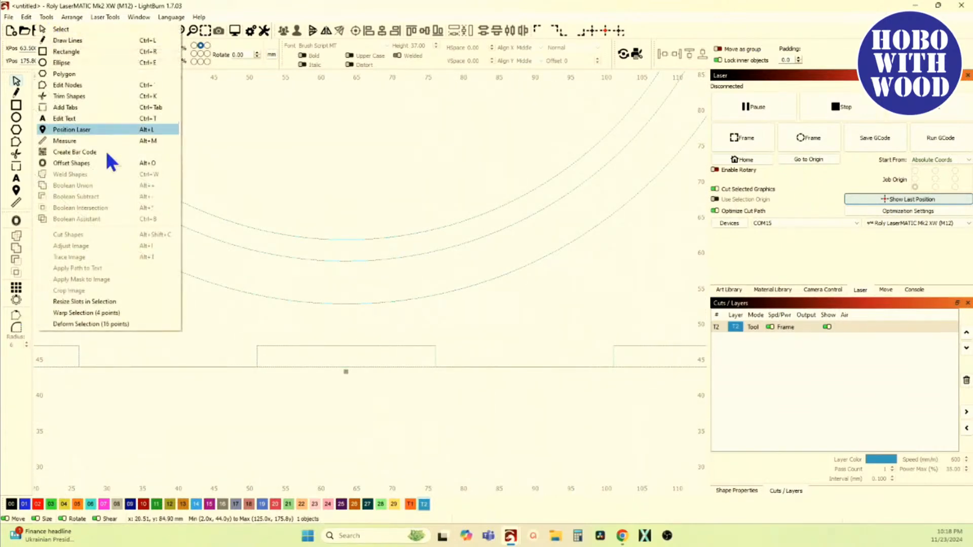
{"action": "left_click", "coordinate": [110, 302]}
{"action": "double_click", "coordinate": [551, 221]}
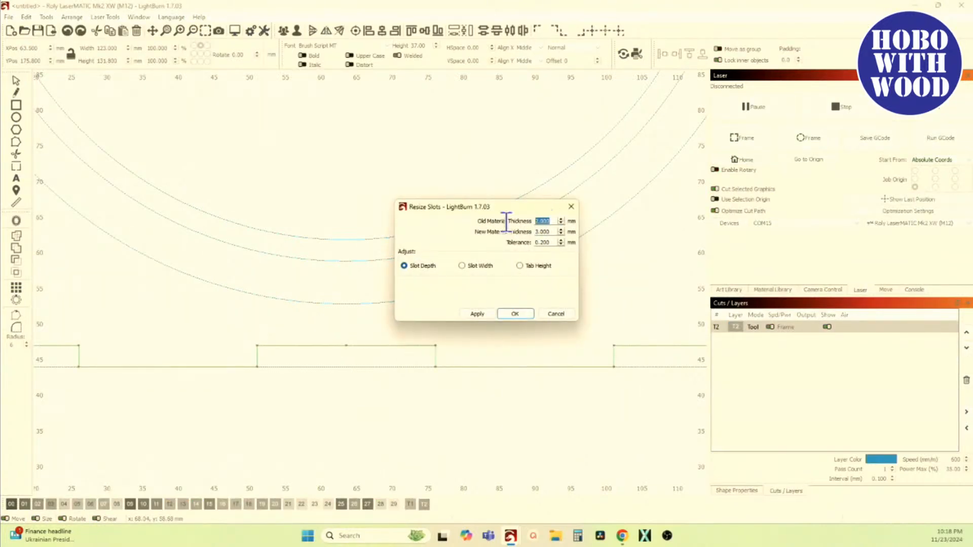
{"action": "type", "text": "3"}
{"action": "scroll", "coordinate": [360, 329], "scroll_direction": "down", "scroll_amount": 2}
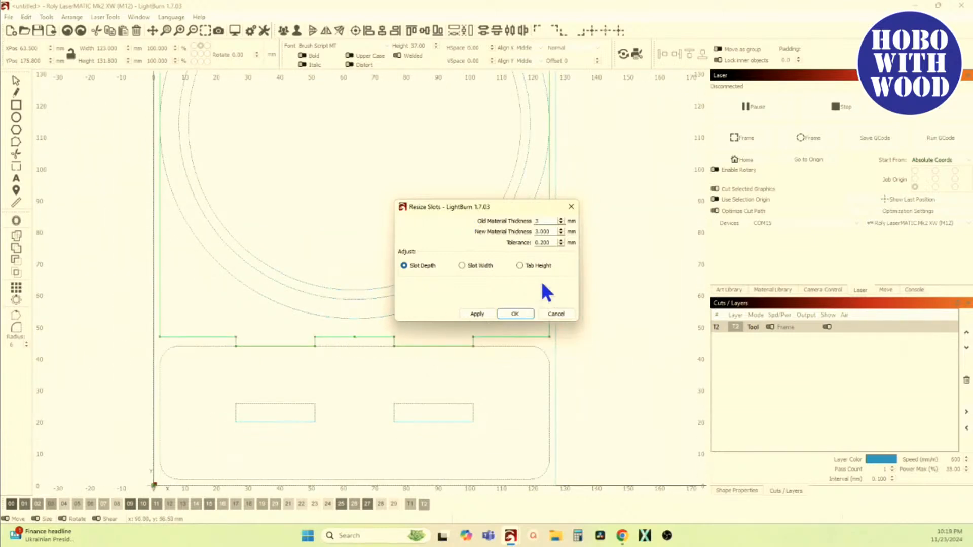
{"action": "left_click", "coordinate": [530, 265]}
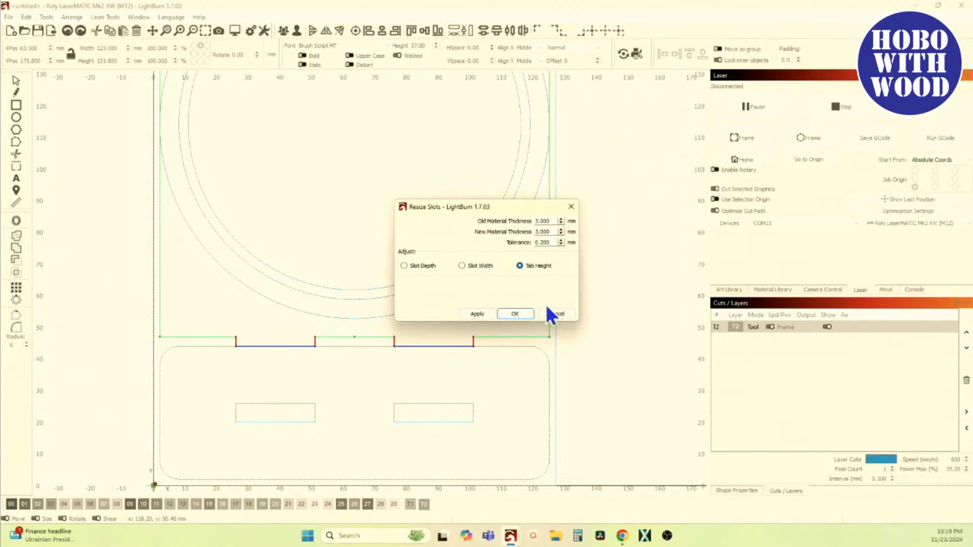
{"action": "left_click", "coordinate": [515, 314]}
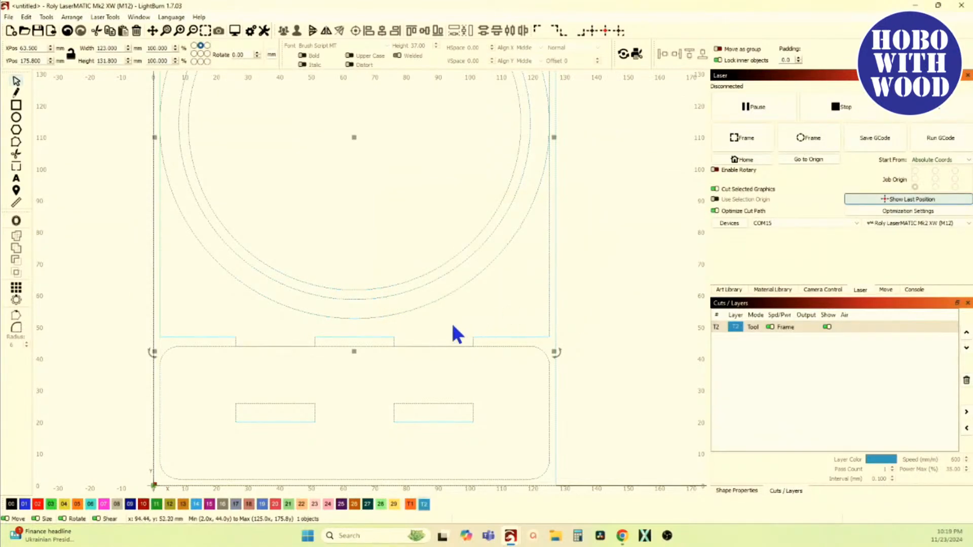
Measure the outermost circle inside the upper panel
{"action": "scroll", "coordinate": [451, 321], "scroll_direction": "down", "scroll_amount": 3}
{"action": "scroll", "coordinate": [408, 346], "scroll_direction": "up", "scroll_amount": 2}
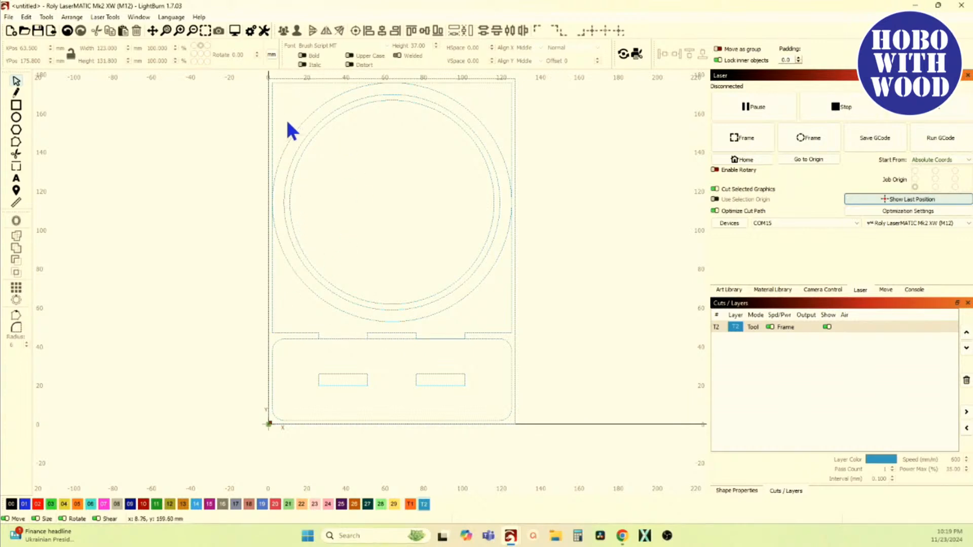
{"action": "left_click", "coordinate": [289, 333]}
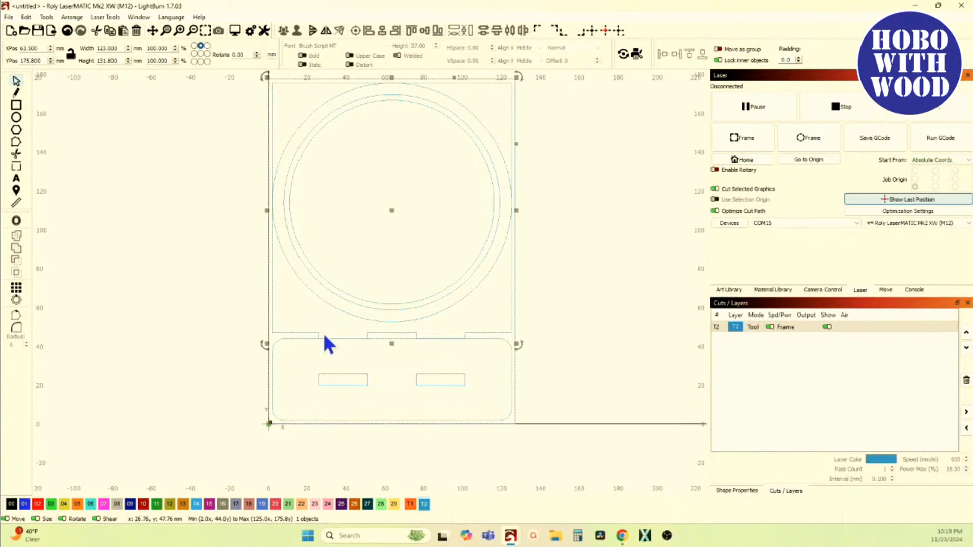
{"action": "left_click_drag", "start_coordinate": [278, 170], "coordinate": [249, 282]}
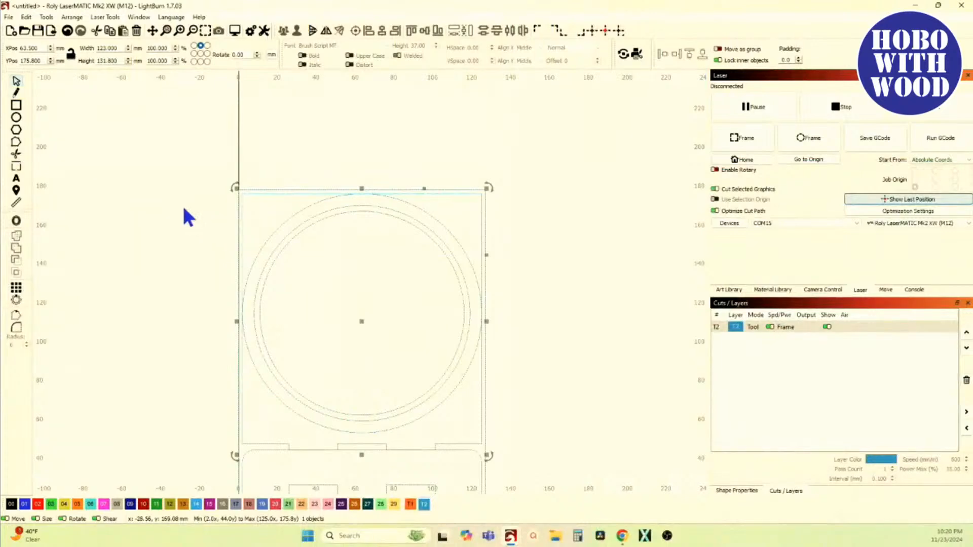
{"action": "left_click", "coordinate": [190, 205]}
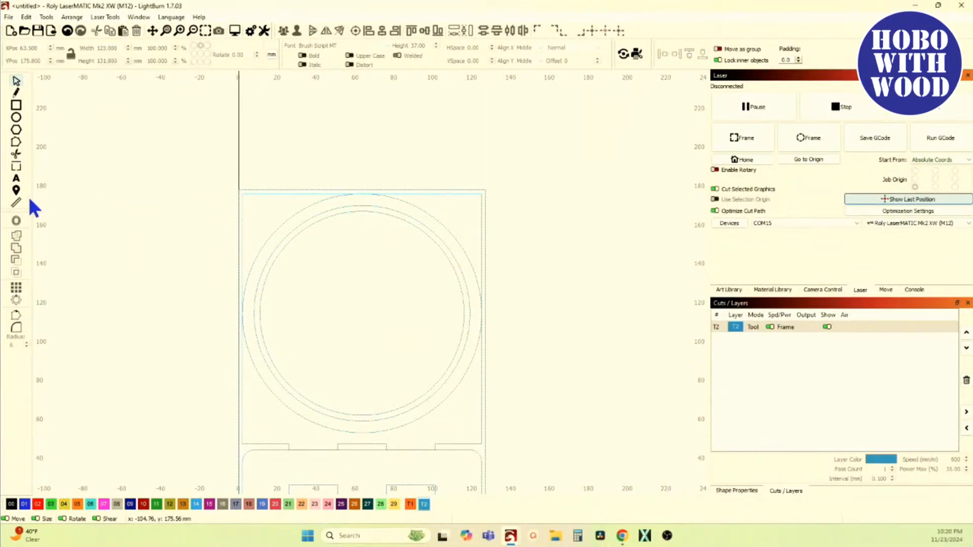
{"action": "left_click", "coordinate": [15, 203]}
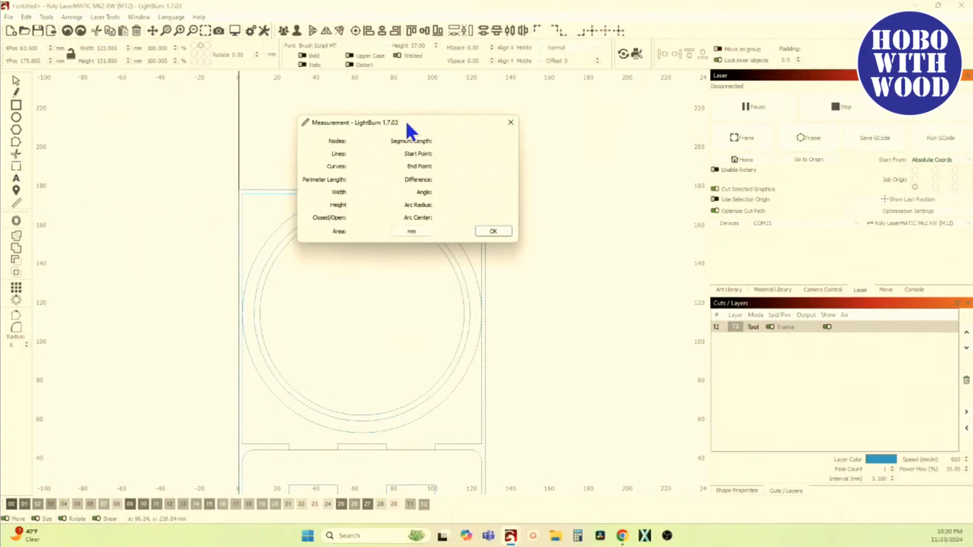
{"action": "left_click_drag", "start_coordinate": [405, 122], "coordinate": [142, 86]}
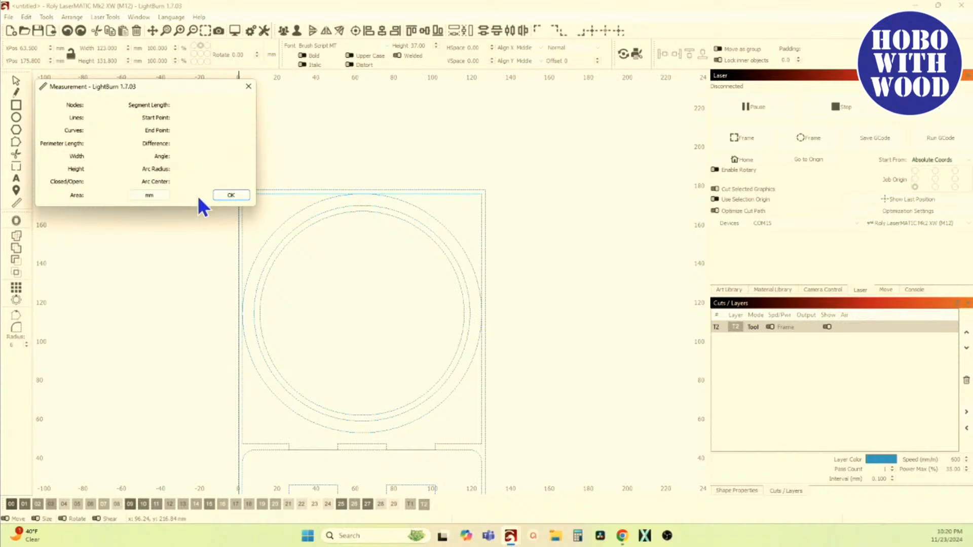
{"action": "mouse_move", "coordinate": [269, 236]}
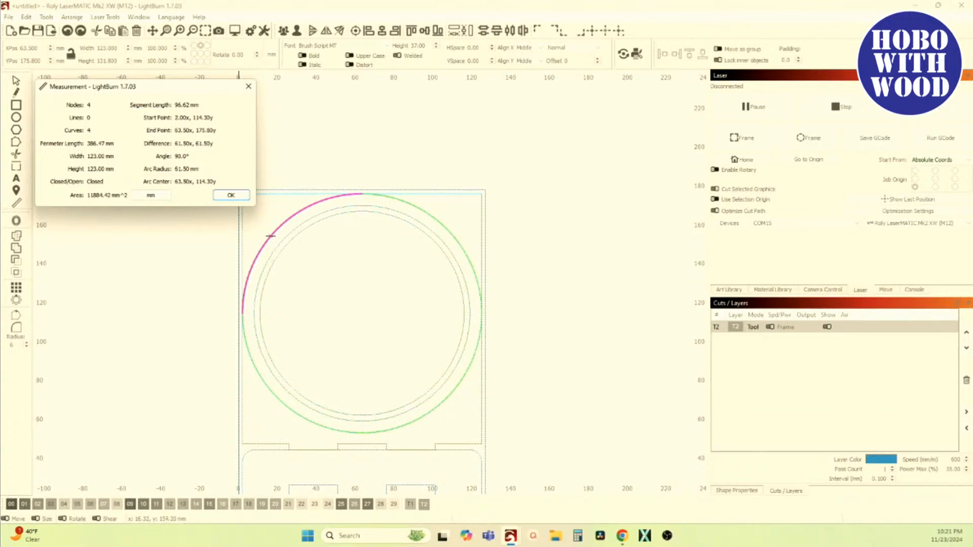
{"action": "left_click", "coordinate": [231, 195]}
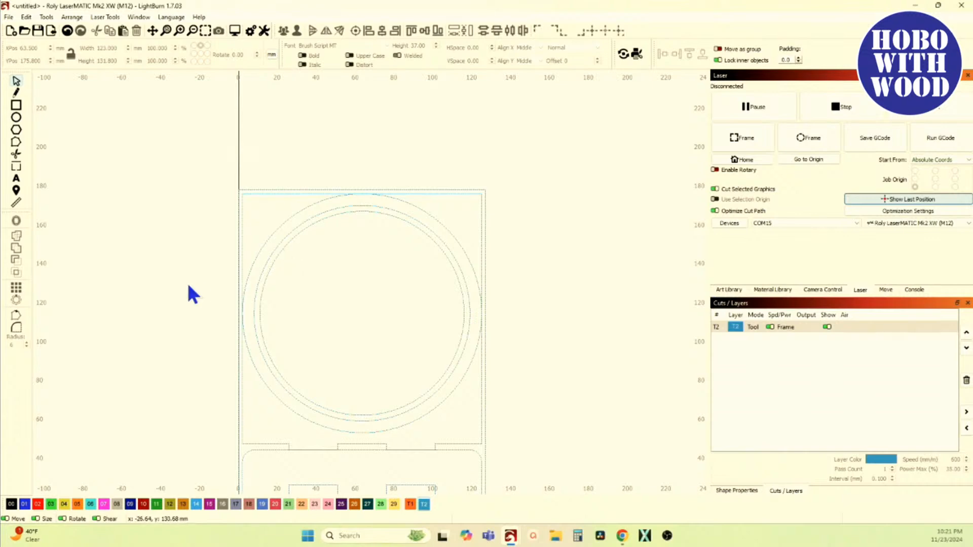
Round the two upper corners of the upper panel with a 61.50 mm radius to form the arch
{"action": "left_click", "coordinate": [20, 332]}
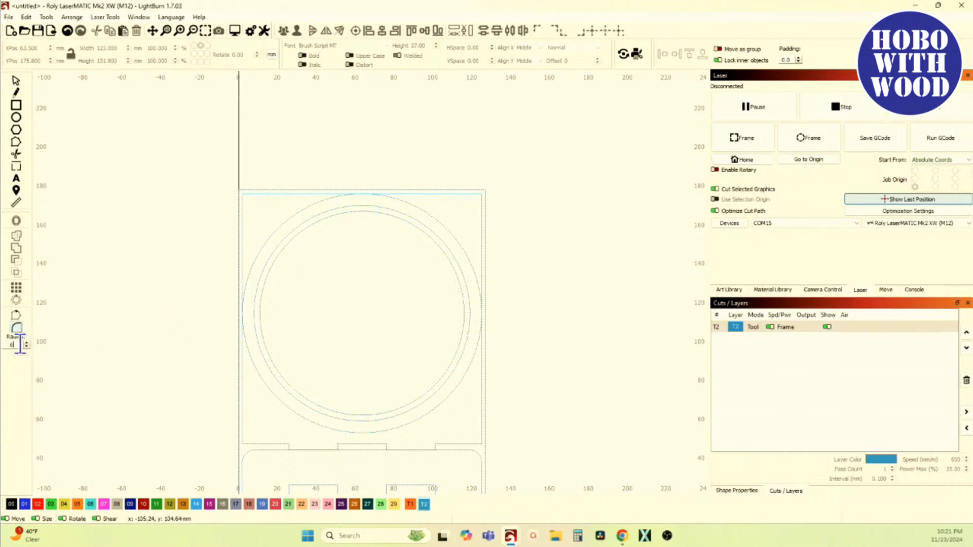
{"action": "double_click", "coordinate": [19, 344]}
{"action": "type", "text": "61.50"}
{"action": "left_click", "coordinate": [251, 197]}
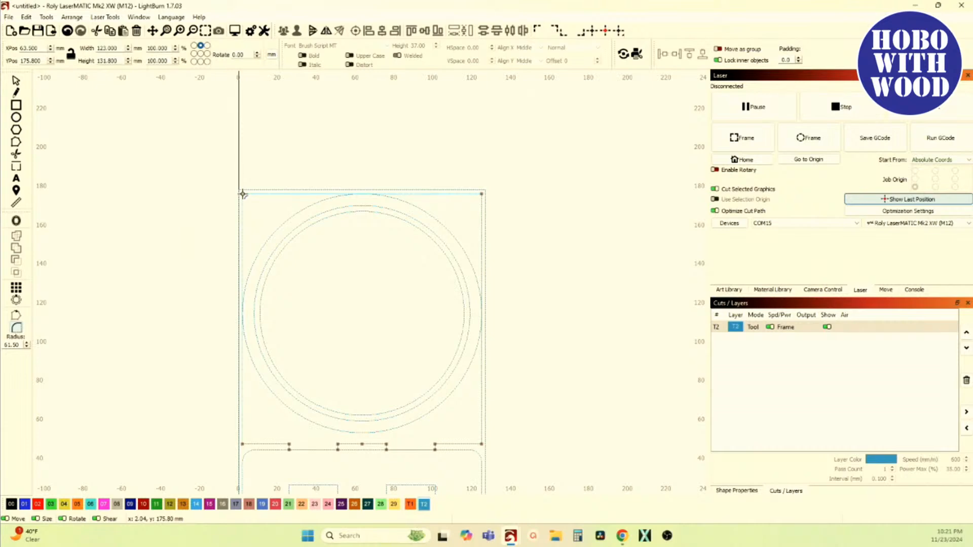
{"action": "left_click", "coordinate": [243, 193]}
{"action": "left_click", "coordinate": [482, 194]}
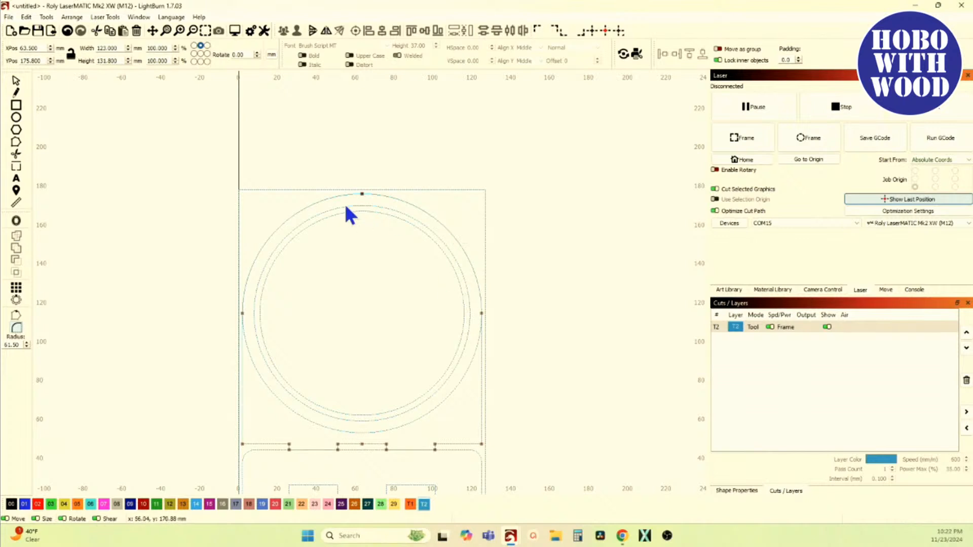
Delete the outermost circle inside the arched upper panel
{"action": "left_click", "coordinate": [15, 80]}
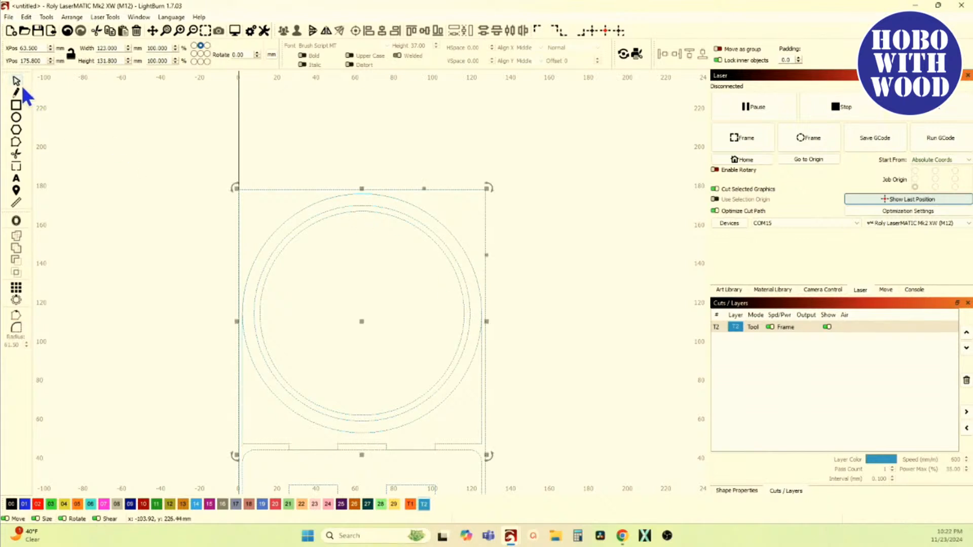
{"action": "left_click", "coordinate": [277, 399]}
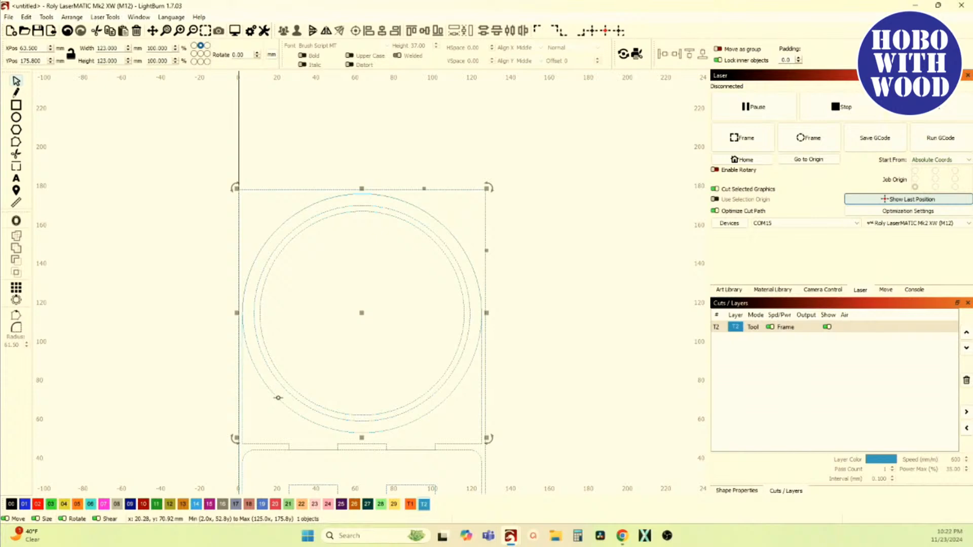
{"action": "key", "text": "Delete"}
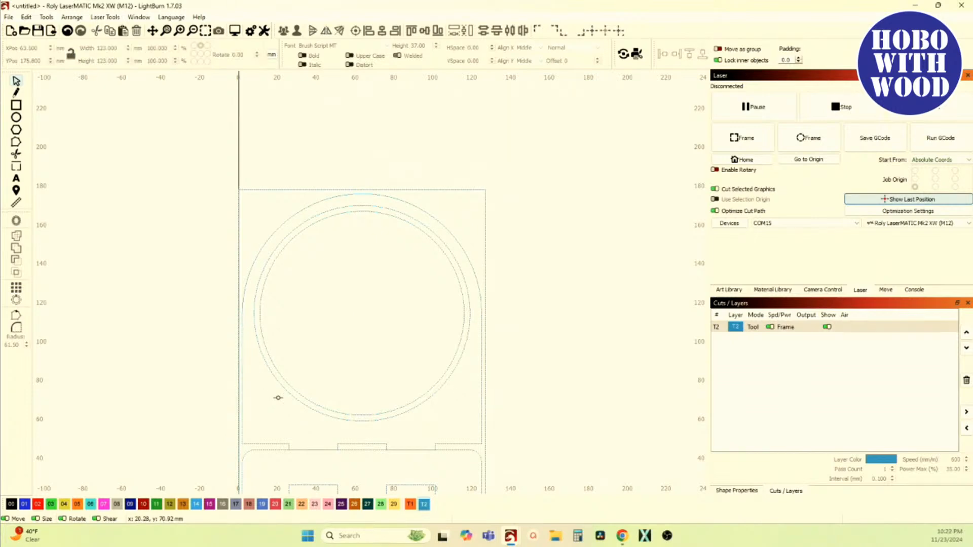
{"action": "left_click_drag", "start_coordinate": [297, 363], "coordinate": [280, 329]}
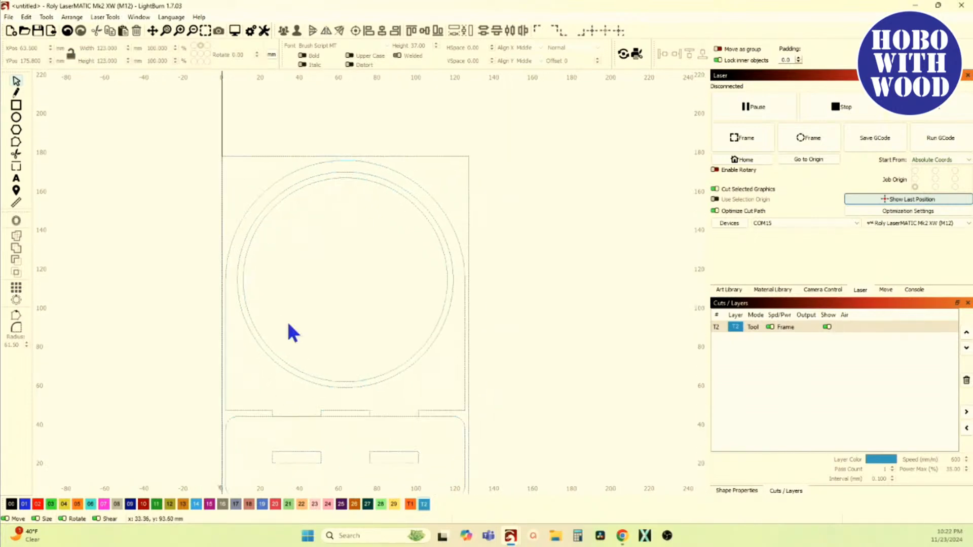
{"action": "left_click_drag", "start_coordinate": [342, 338], "coordinate": [313, 295]}
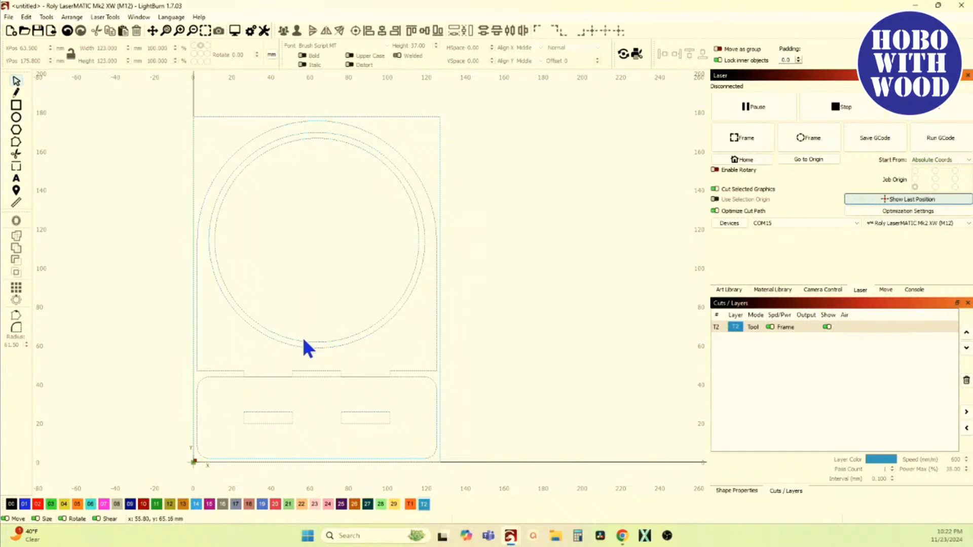
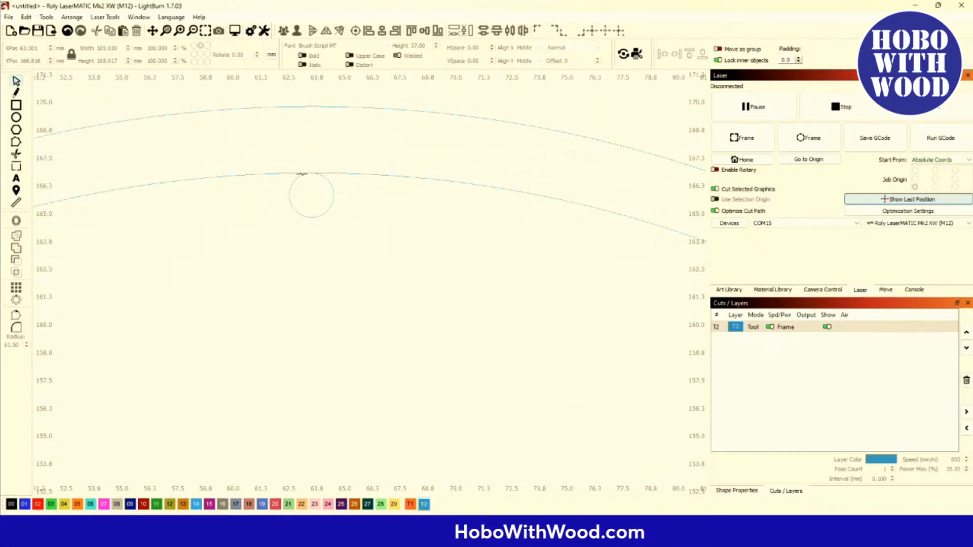
Duplicate the 2 mm circle at the top of the innermost circle and nudge the copy up between the arch and the outer circle
{"action": "scroll", "coordinate": [305, 220], "scroll_direction": "down", "scroll_amount": 5}
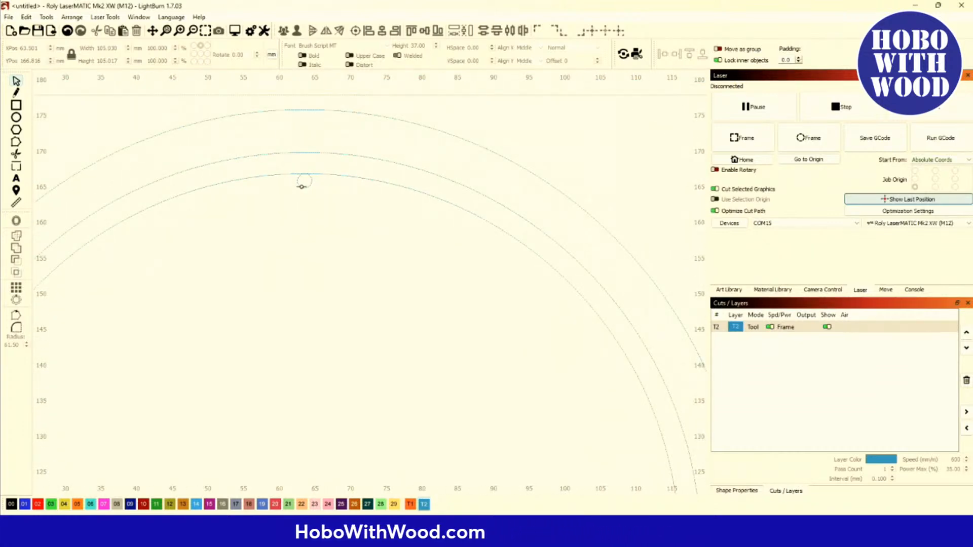
{"action": "left_click", "coordinate": [302, 185]}
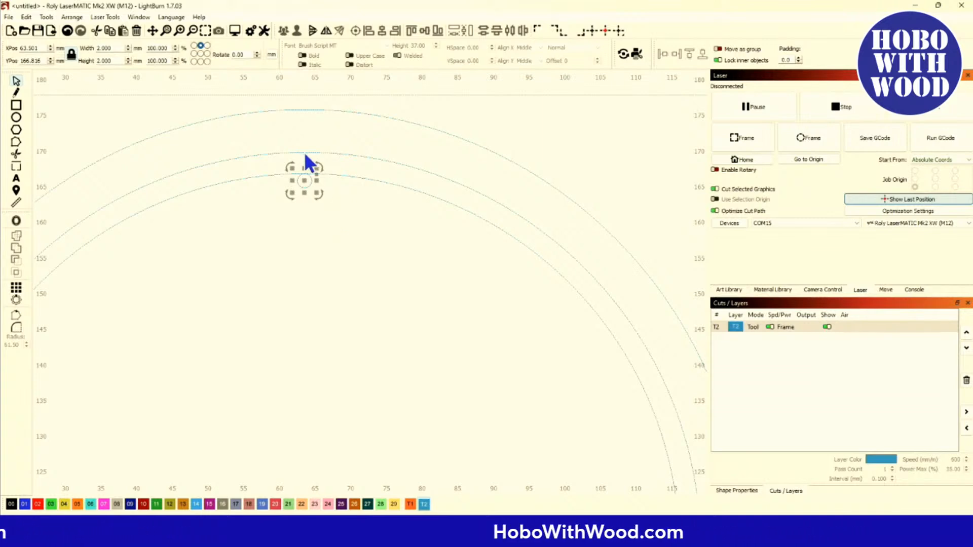
{"action": "key", "text": "Up"}
{"action": "key", "text": "Up"}
{"action": "key", "text": "Up"}
{"action": "key", "text": "Up"}
{"action": "key", "text": "Up"}
{"action": "key", "text": "Up"}
{"action": "key", "text": "Up"}
{"action": "key", "text": "Up"}
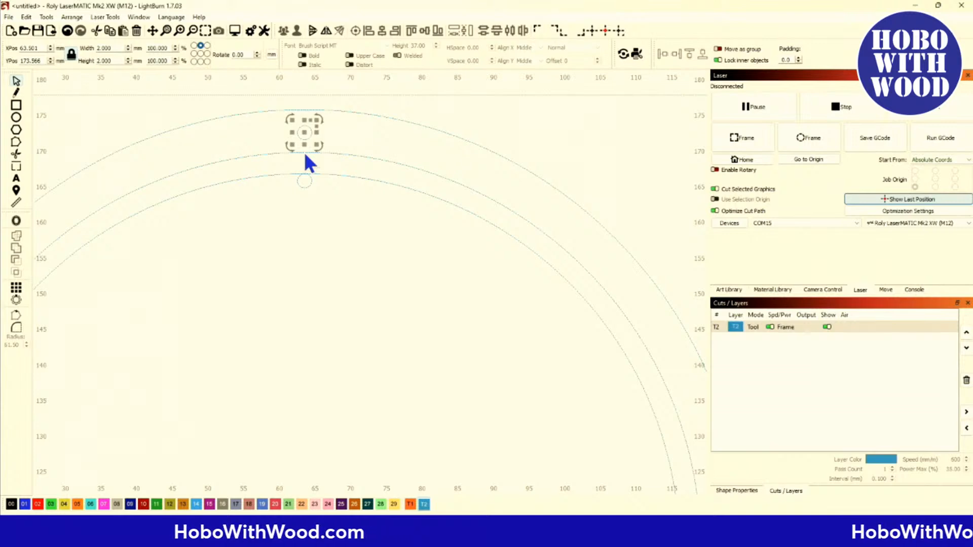
Draw a square around the upper 2 mm circle and set its size to 6 x 6 mm
{"action": "scroll", "coordinate": [310, 124], "scroll_direction": "up", "scroll_amount": 2}
{"action": "scroll", "coordinate": [314, 126], "scroll_direction": "up", "scroll_amount": 1}
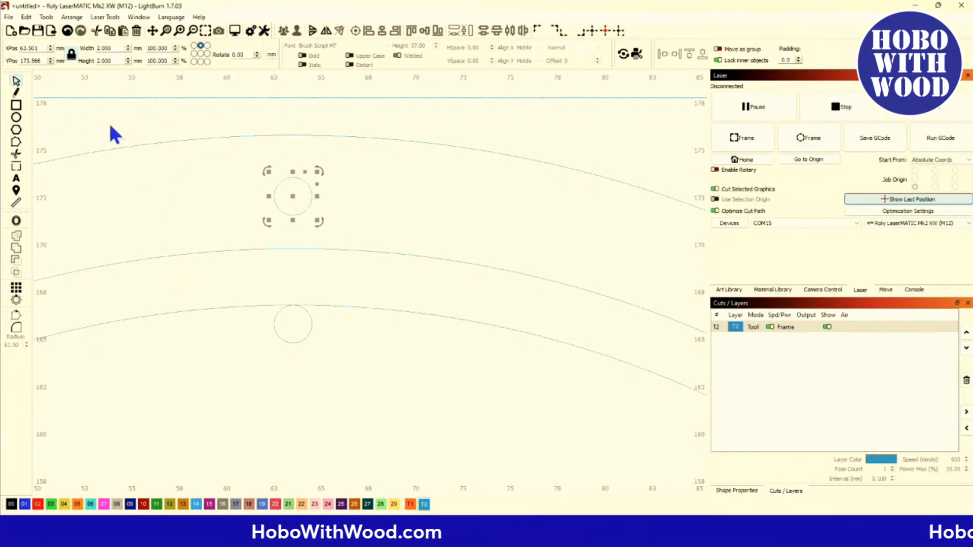
{"action": "left_click", "coordinate": [16, 105]}
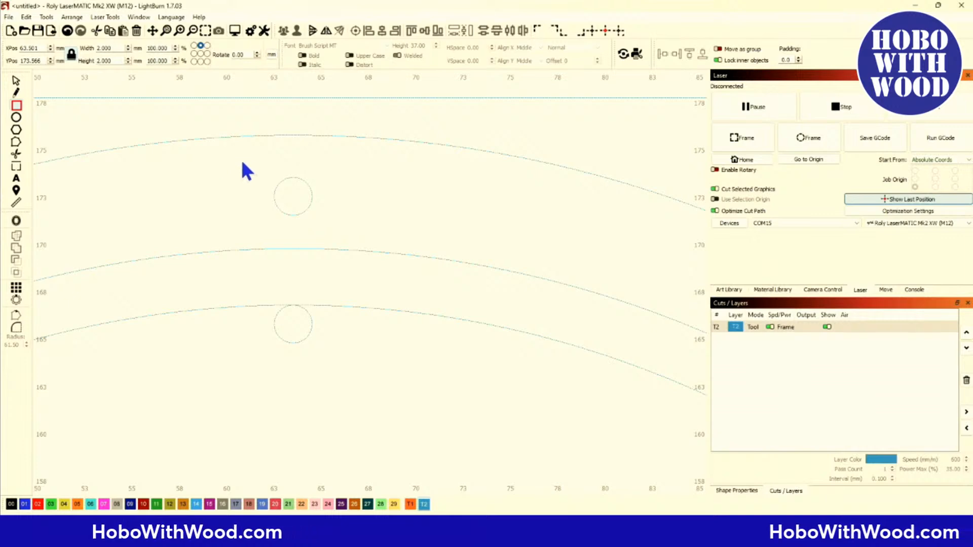
{"action": "left_click_drag", "start_coordinate": [240, 151], "coordinate": [336, 246]}
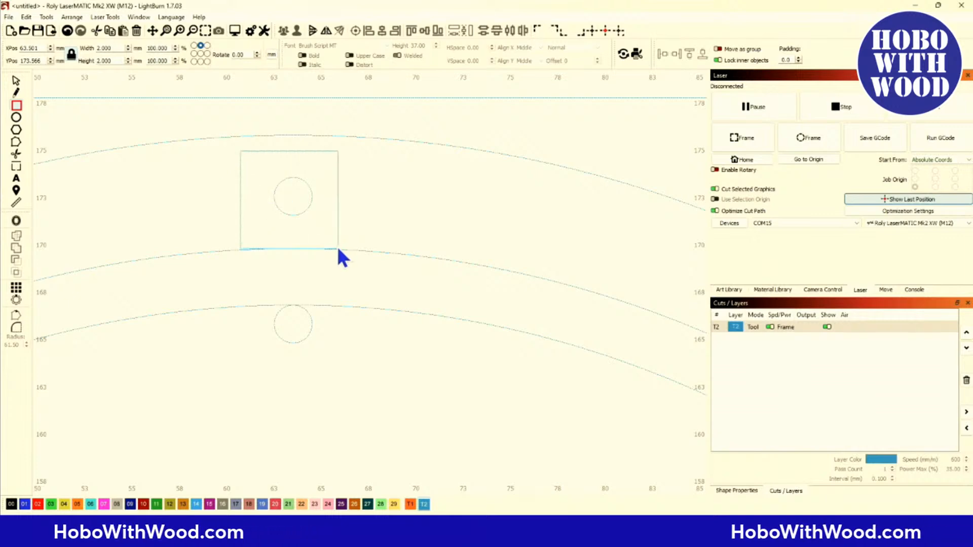
{"action": "left_click", "coordinate": [16, 81]}
{"action": "double_click", "coordinate": [106, 49]}
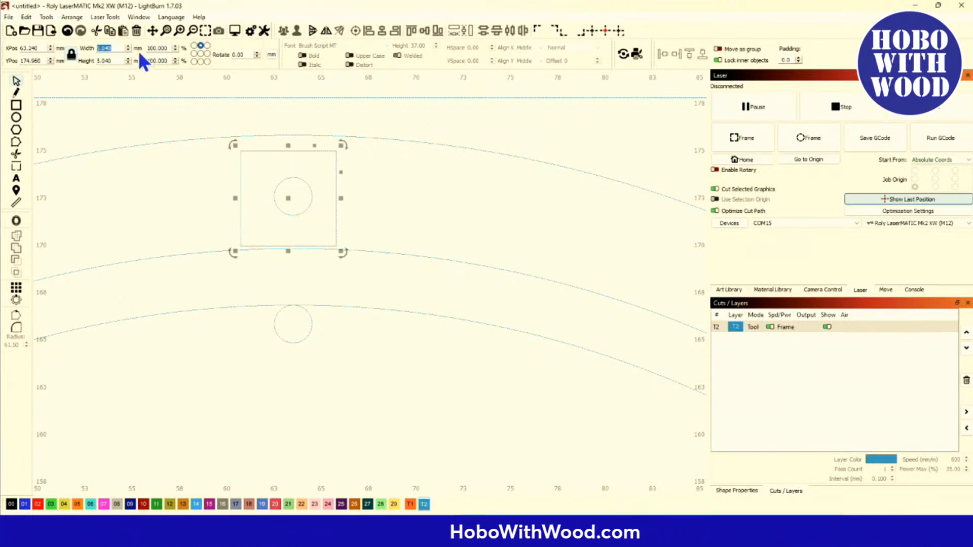
{"action": "type", "text": "60"}
{"action": "key", "text": "Return"}
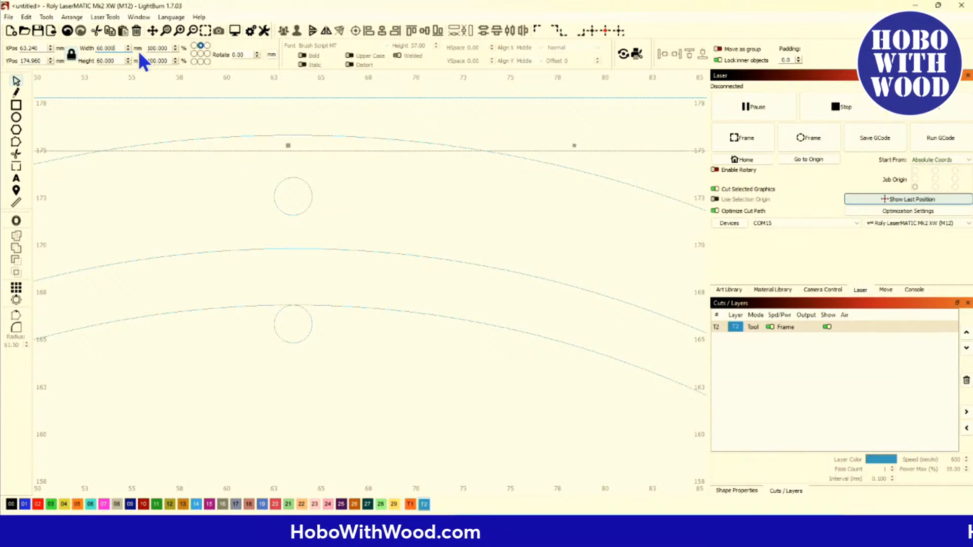
{"action": "left_click_drag", "start_coordinate": [118, 49], "coordinate": [82, 44]}
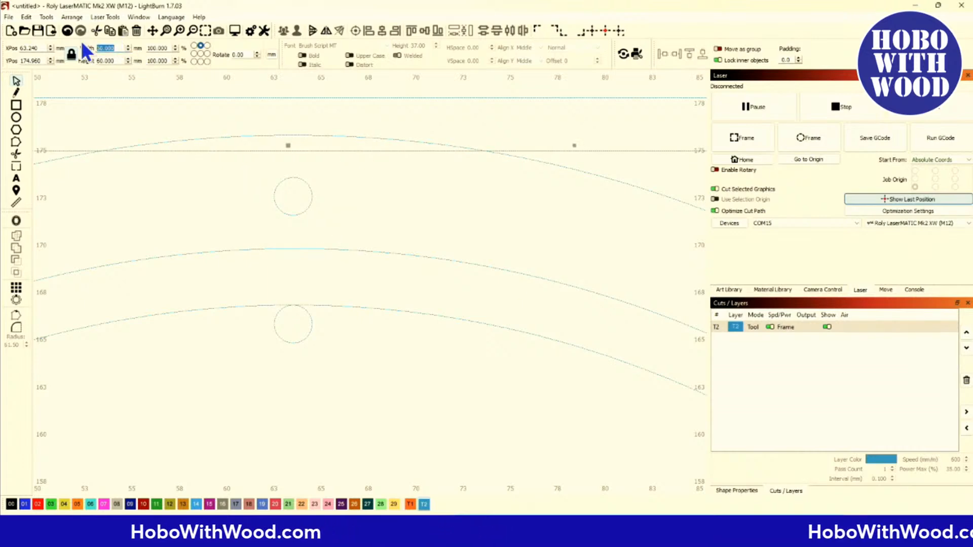
{"action": "type", "text": "63.50"}
{"action": "key", "text": "Return"}
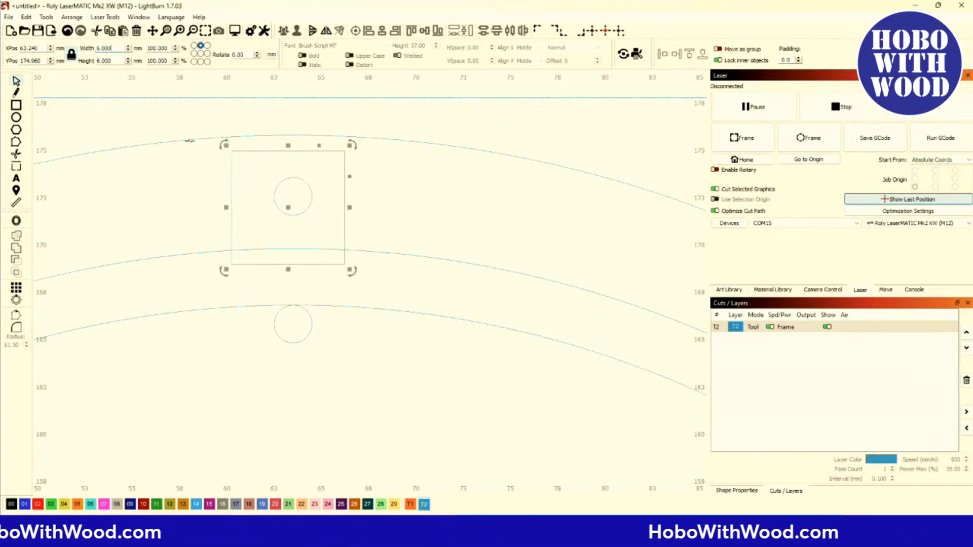
Align the 6 mm square to the top centre of the arch and centre the upper small circle inside it
{"action": "left_click", "coordinate": [189, 139], "text": "shift"}
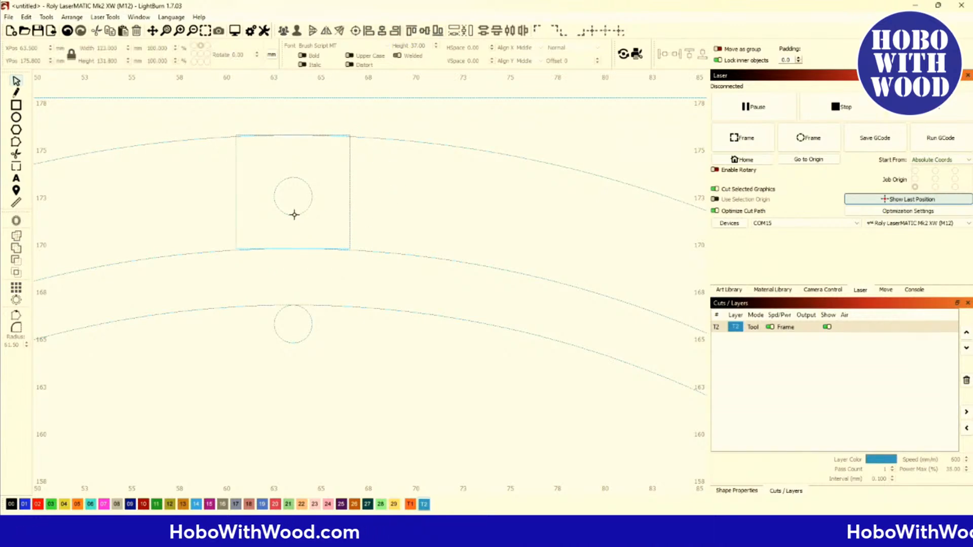
{"action": "left_click", "coordinate": [294, 214]}
{"action": "left_click", "coordinate": [349, 203]}
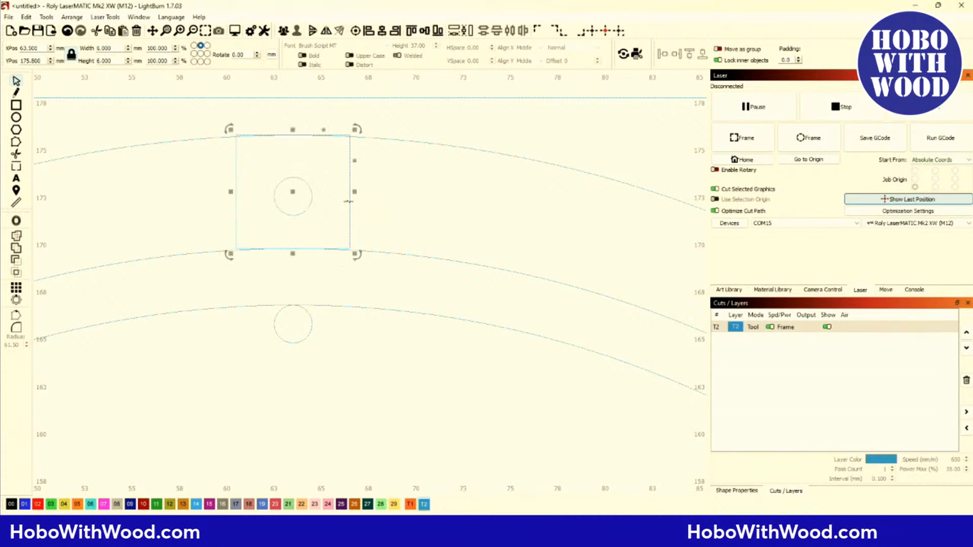
{"action": "left_click", "coordinate": [355, 31]}
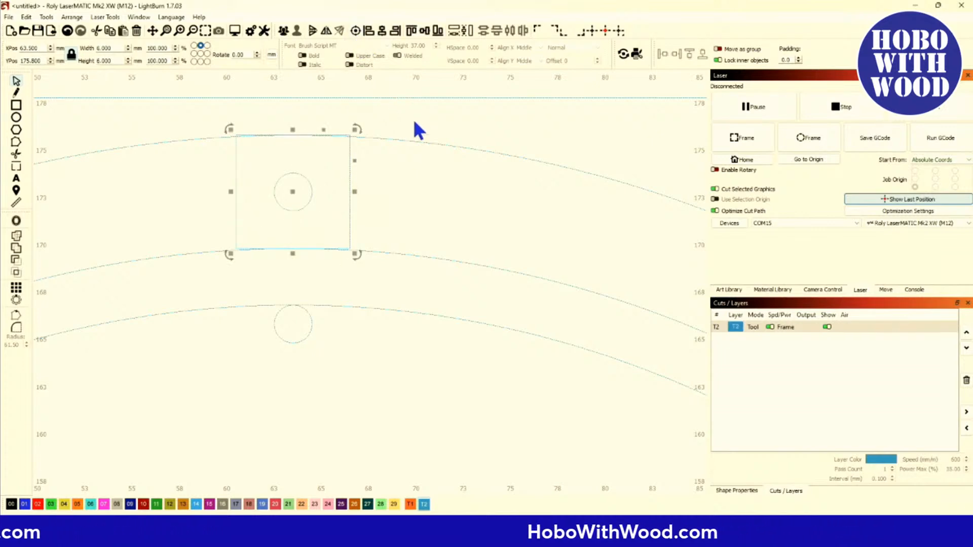
Delete the 6 mm guide square around the upper small circle
{"action": "left_click", "coordinate": [306, 200]}
{"action": "left_click", "coordinate": [348, 202]}
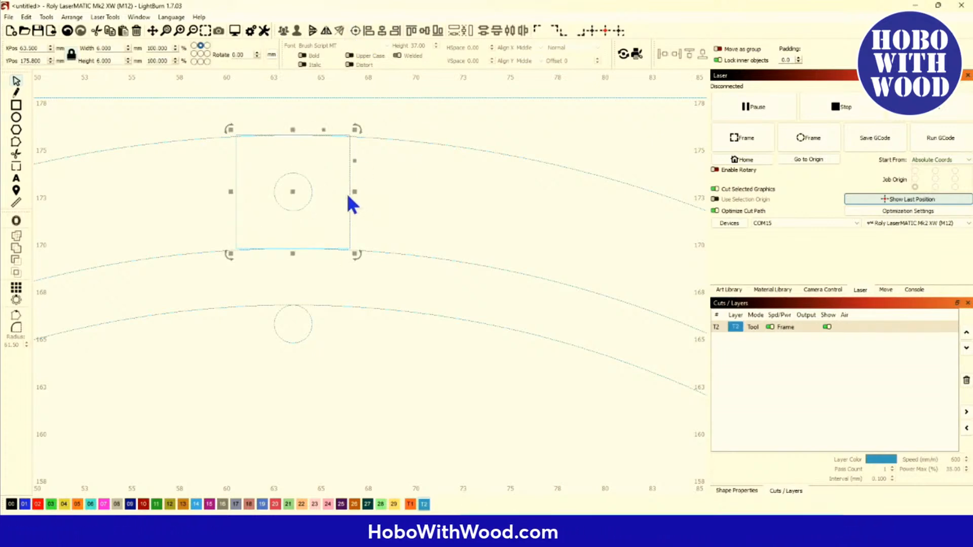
{"action": "key", "text": "Delete"}
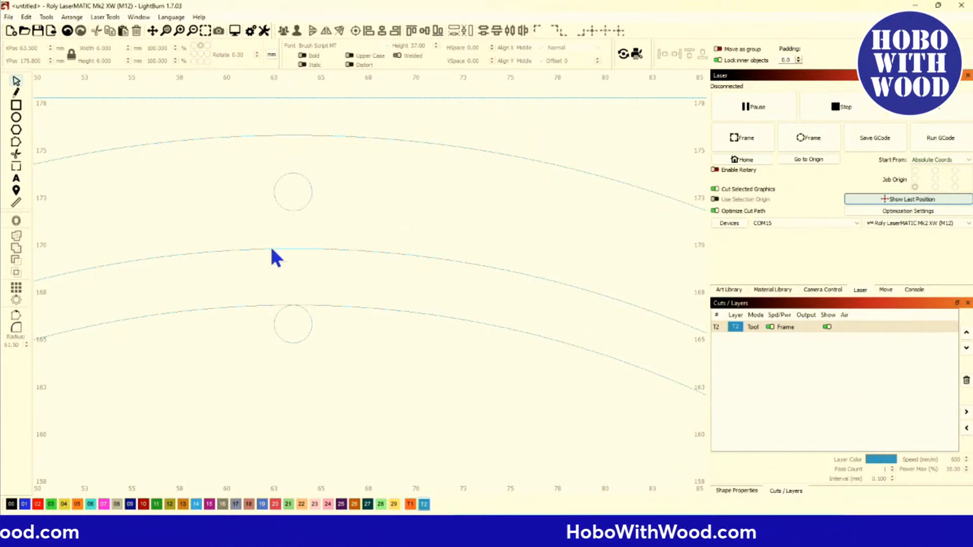
Measure the upper small circle and the innermost large circle
{"action": "scroll", "coordinate": [272, 250], "scroll_direction": "down", "scroll_amount": 3}
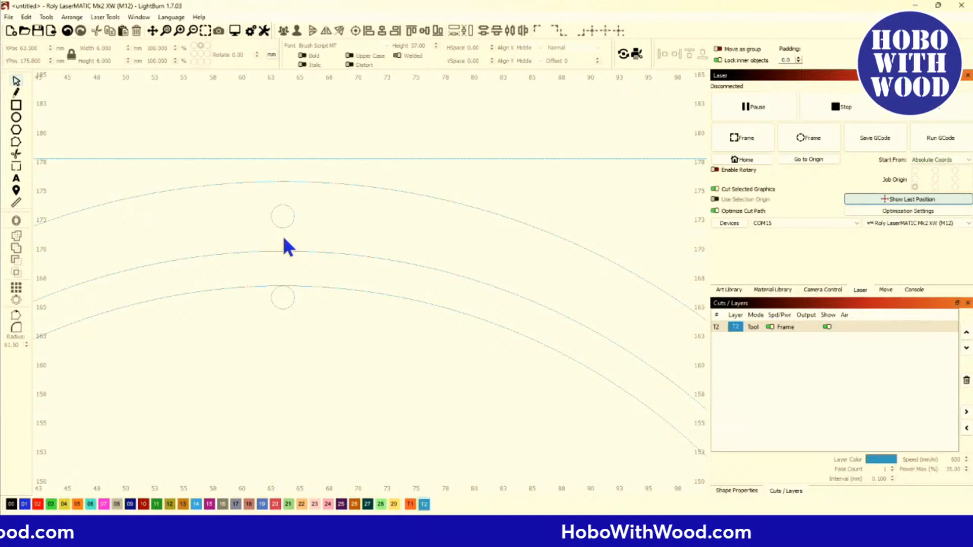
{"action": "scroll", "coordinate": [288, 249], "scroll_direction": "up", "scroll_amount": 2}
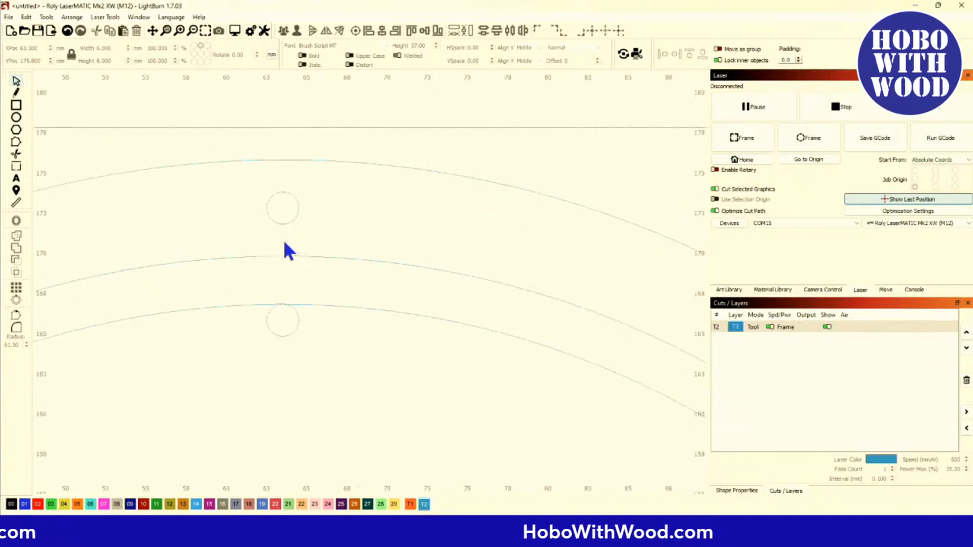
{"action": "left_click", "coordinate": [17, 204]}
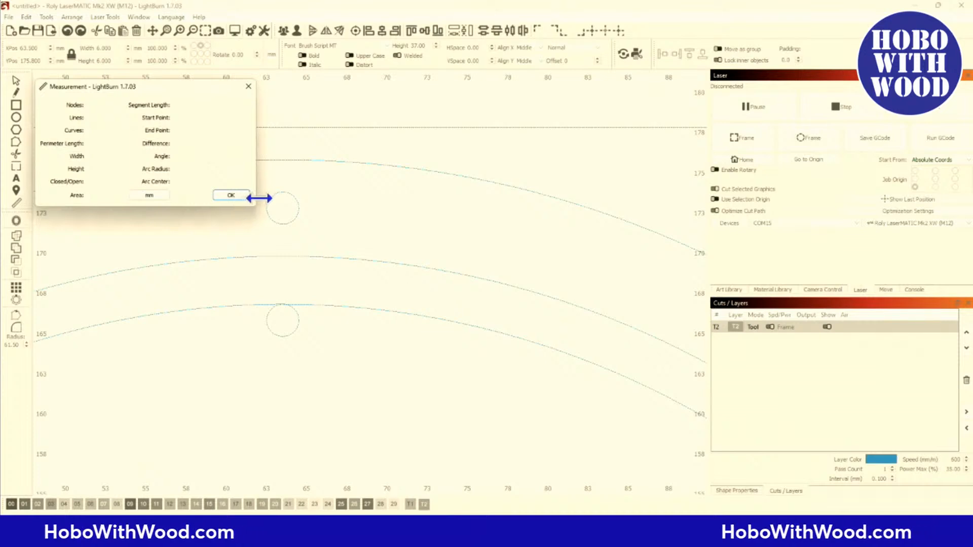
{"action": "left_click", "coordinate": [277, 205]}
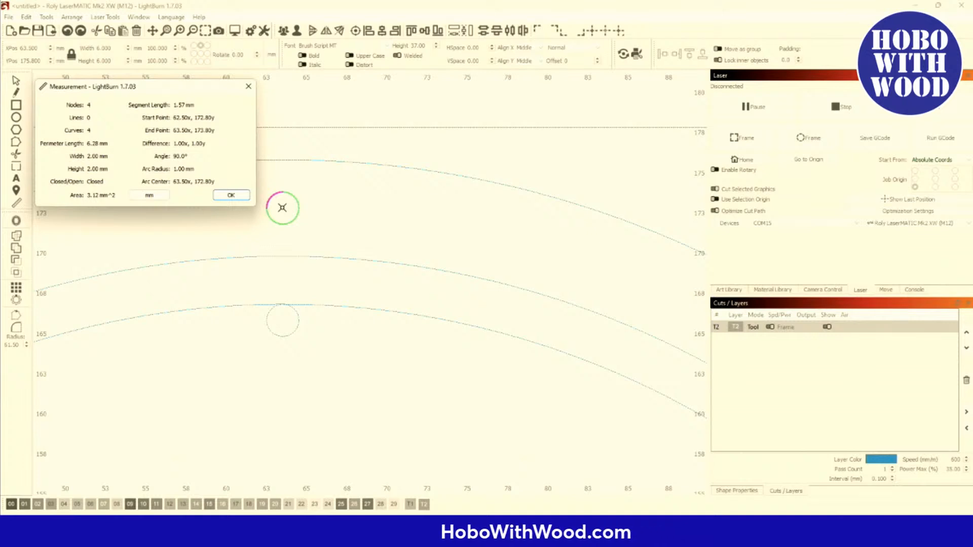
{"action": "left_click", "coordinate": [282, 207]}
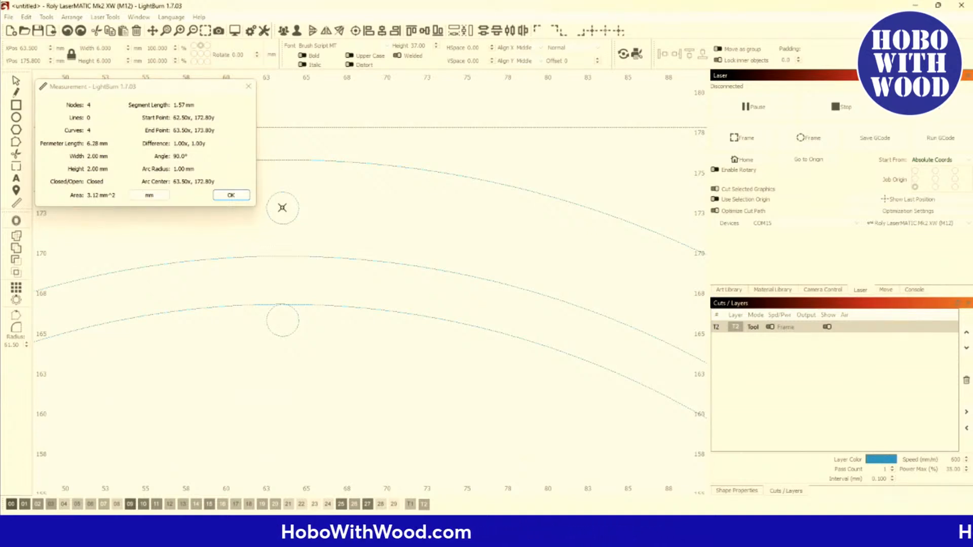
{"action": "left_click_drag", "start_coordinate": [282, 207], "coordinate": [282, 256]}
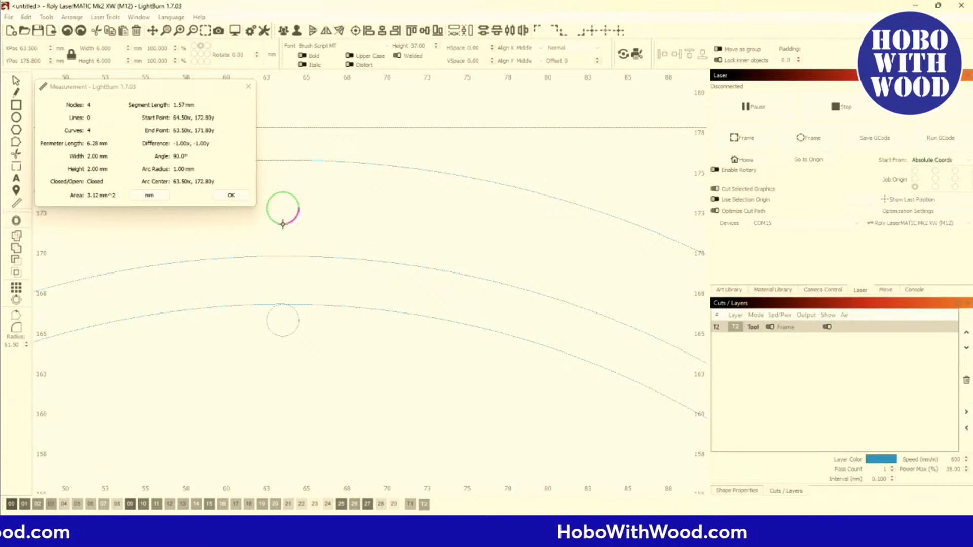
{"action": "left_click_drag", "start_coordinate": [283, 224], "coordinate": [282, 247]}
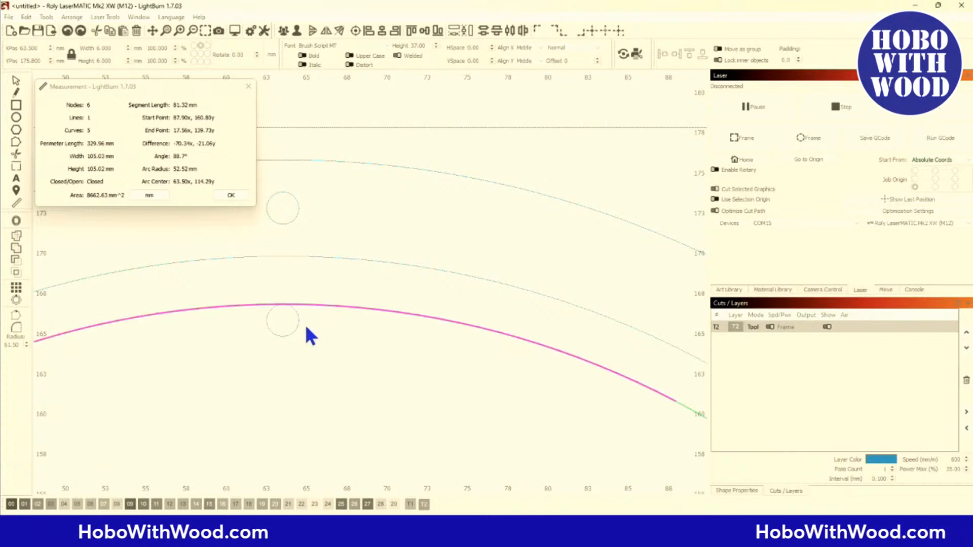
{"action": "left_click", "coordinate": [233, 196]}
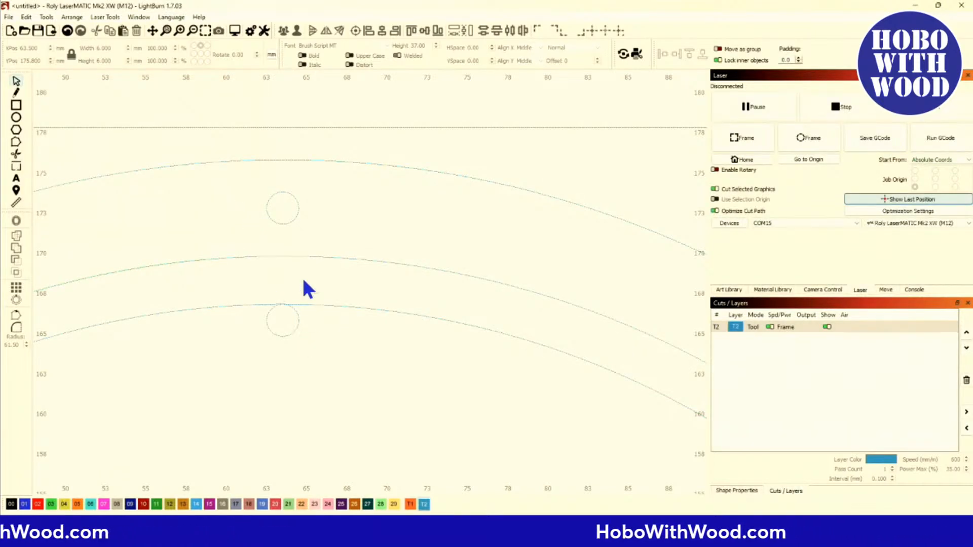
Check the snapping options and shape move increments in the Units and Grids settings
{"action": "left_click", "coordinate": [253, 30]}
{"action": "left_click", "coordinate": [408, 138]}
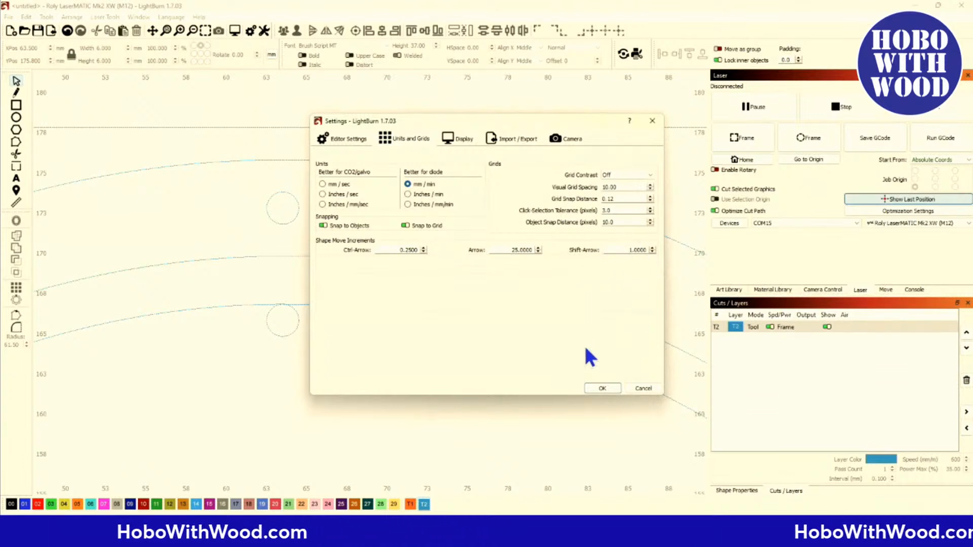
{"action": "left_click", "coordinate": [602, 388]}
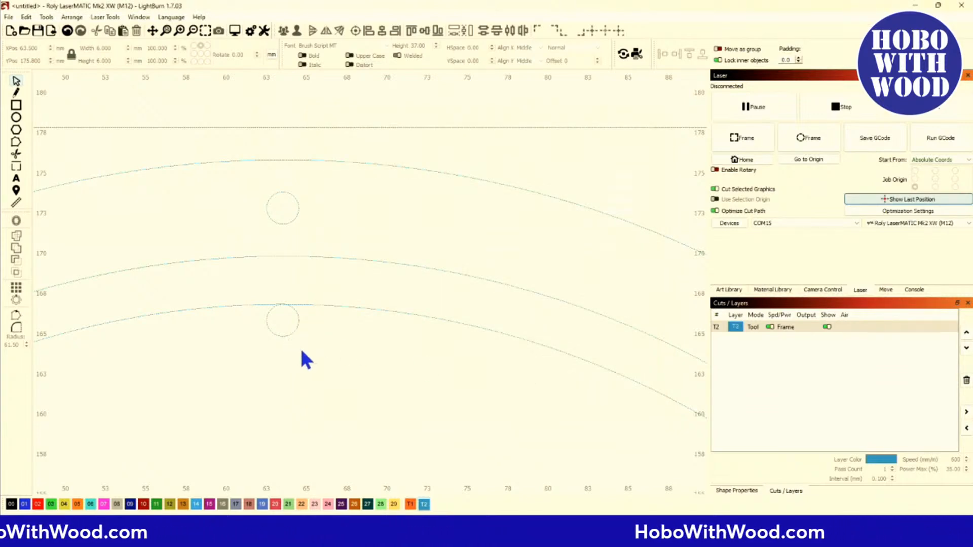
Move the lower small circle 2 mm down, just inside the innermost large circle
{"action": "left_click", "coordinate": [266, 320]}
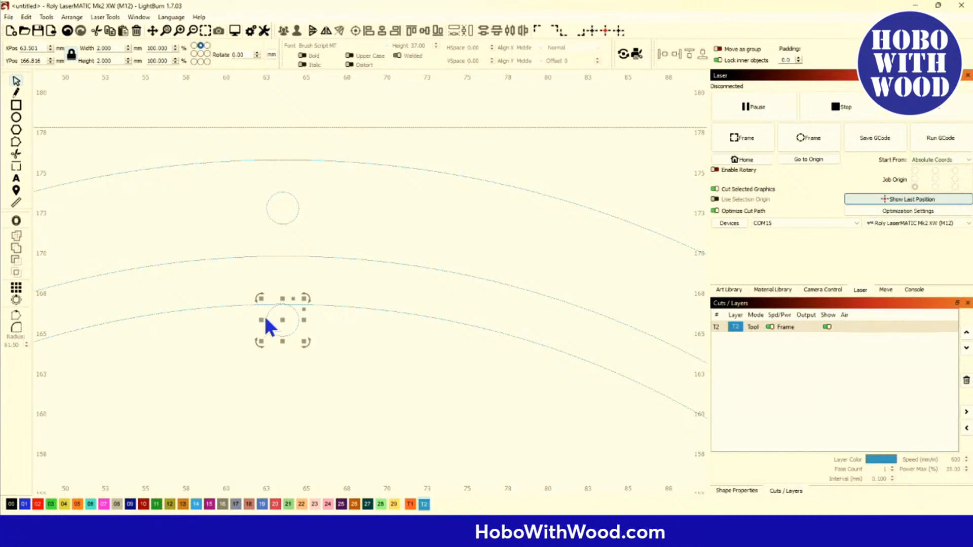
{"action": "key", "text": "shift+Down"}
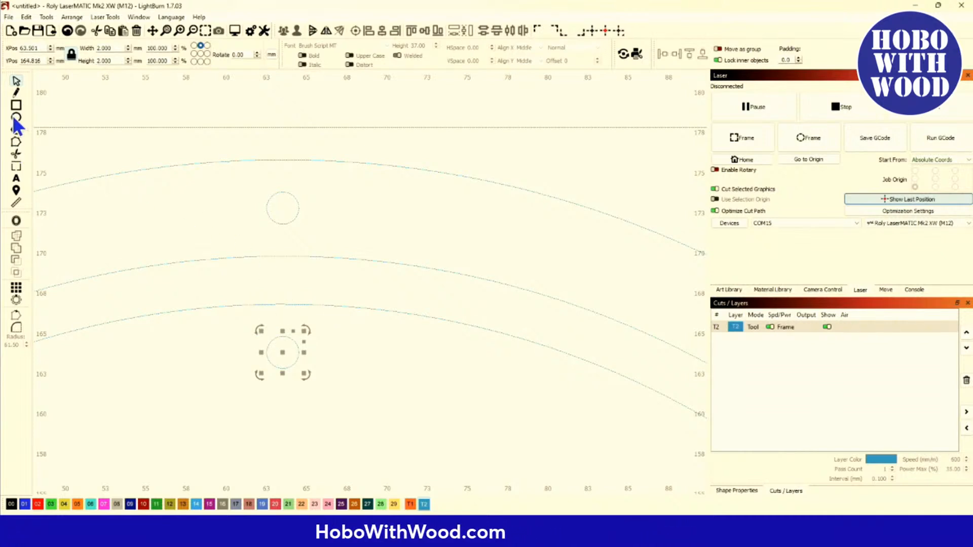
{"action": "left_click", "coordinate": [114, 205]}
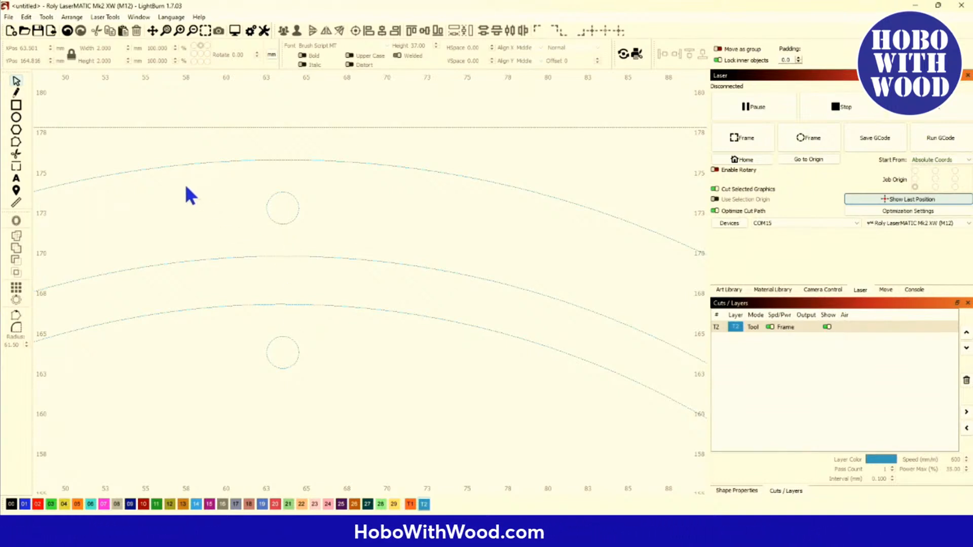
Measure the upper small circle and the distance between the centres of the two small circles
{"action": "left_click", "coordinate": [17, 203]}
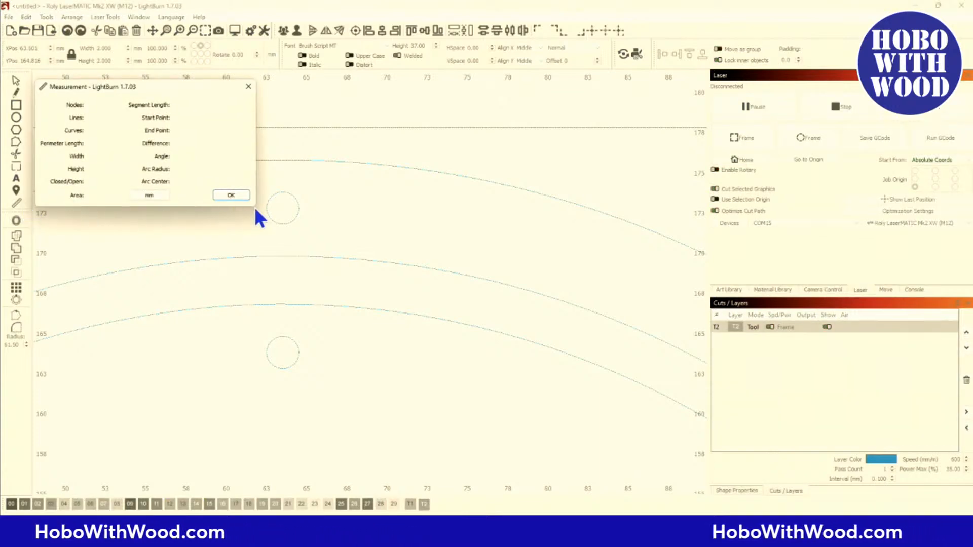
{"action": "left_click", "coordinate": [281, 208]}
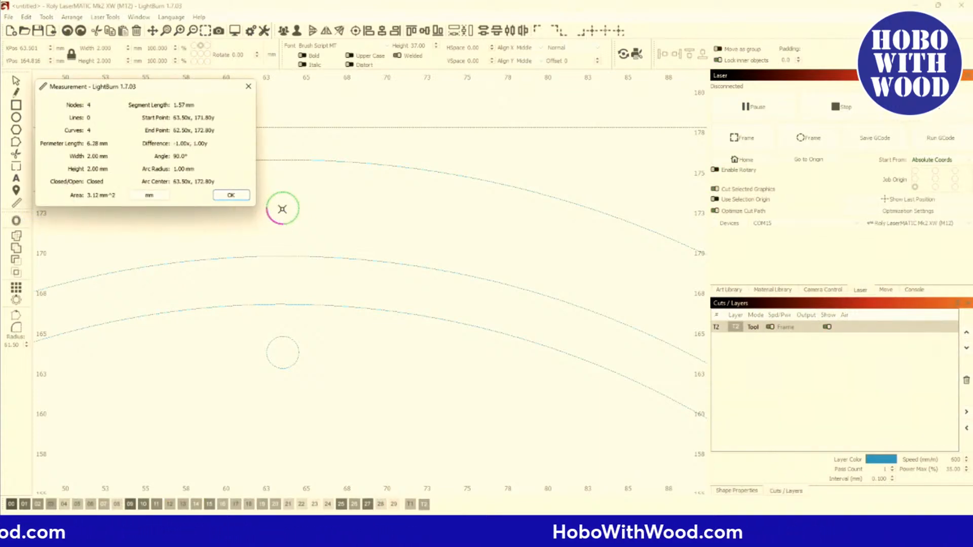
{"action": "left_click_drag", "start_coordinate": [282, 209], "coordinate": [283, 219]}
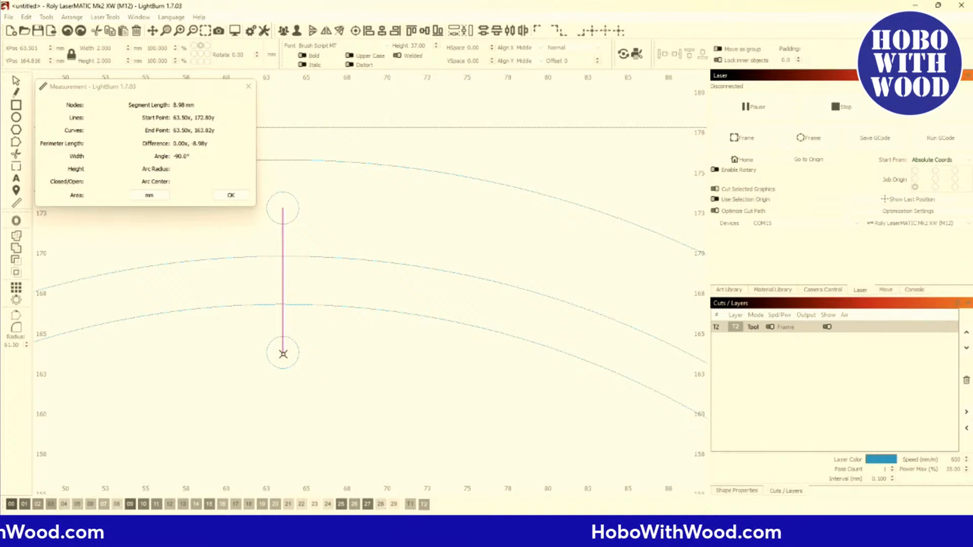
{"action": "left_click_drag", "start_coordinate": [283, 354], "coordinate": [283, 354]}
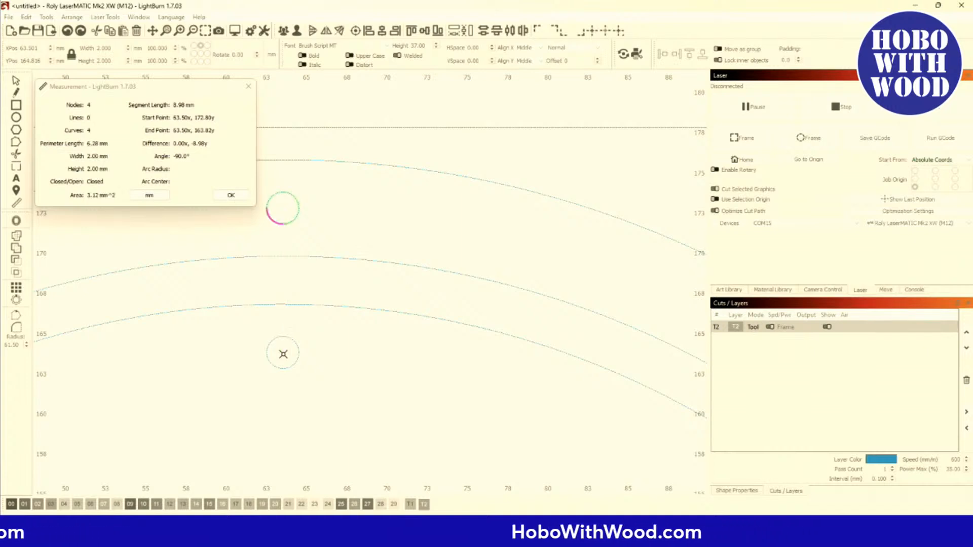
{"action": "left_click", "coordinate": [247, 87]}
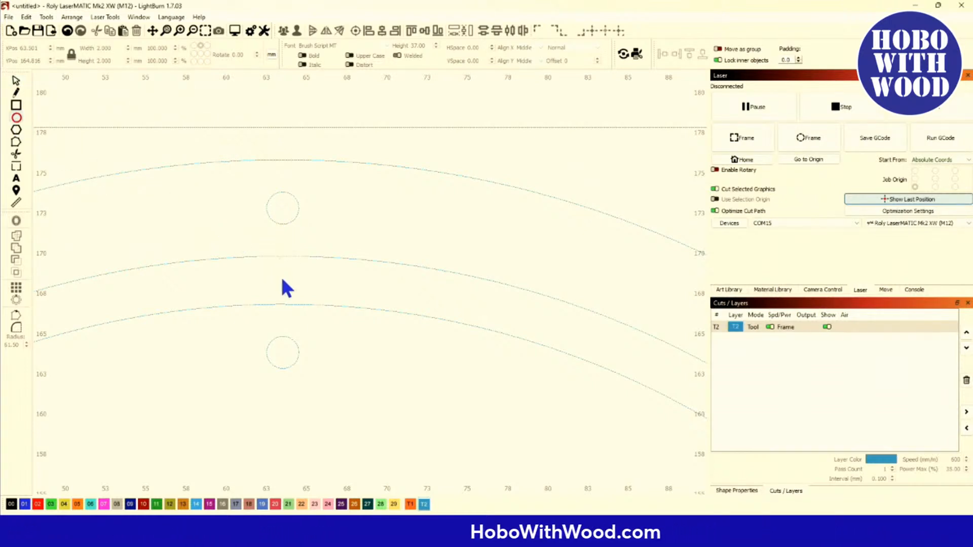
Draw a circle beside the lower small circle and set its diameter to 9 mm
{"action": "left_click_drag", "start_coordinate": [282, 275], "coordinate": [437, 430]}
{"action": "left_click", "coordinate": [16, 81]}
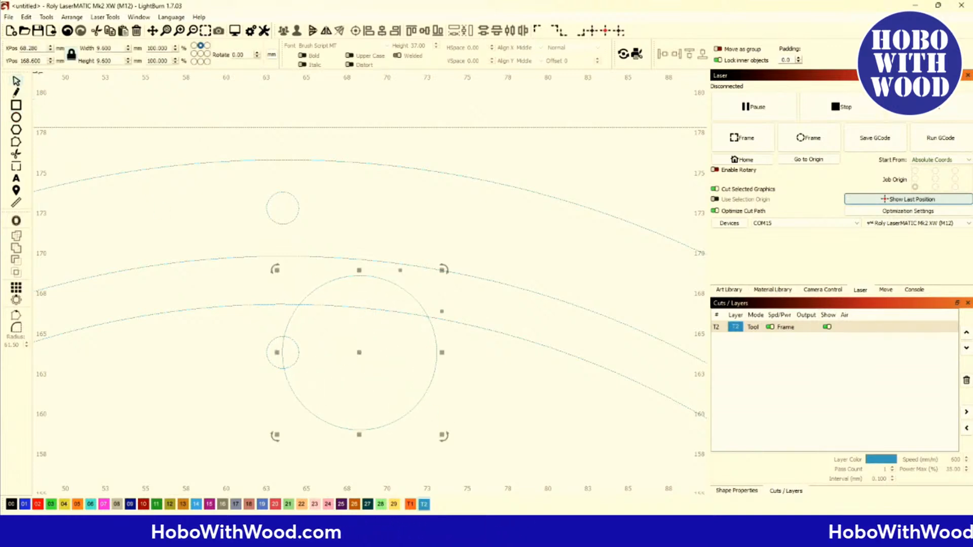
{"action": "double_click", "coordinate": [99, 48]}
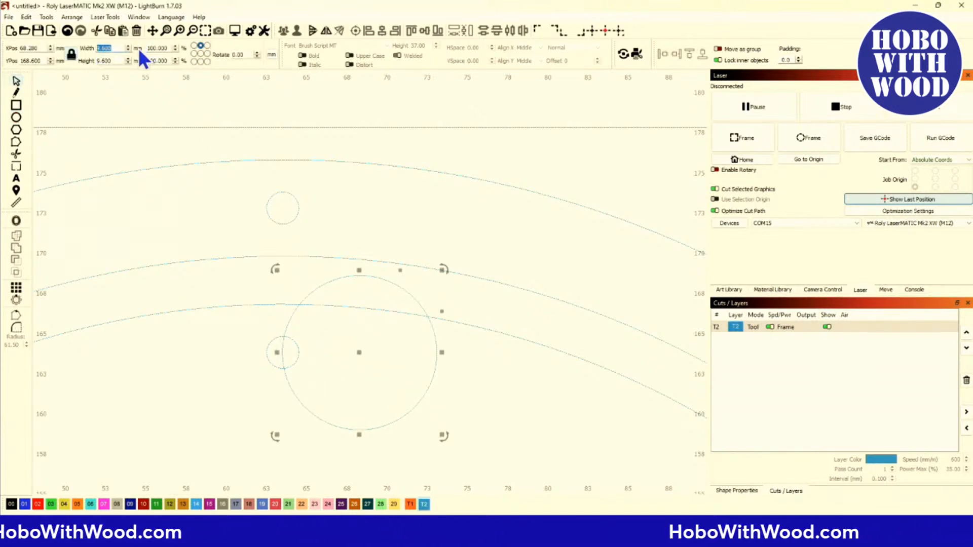
{"action": "type", "text": "9."}
{"action": "key", "text": "Return"}
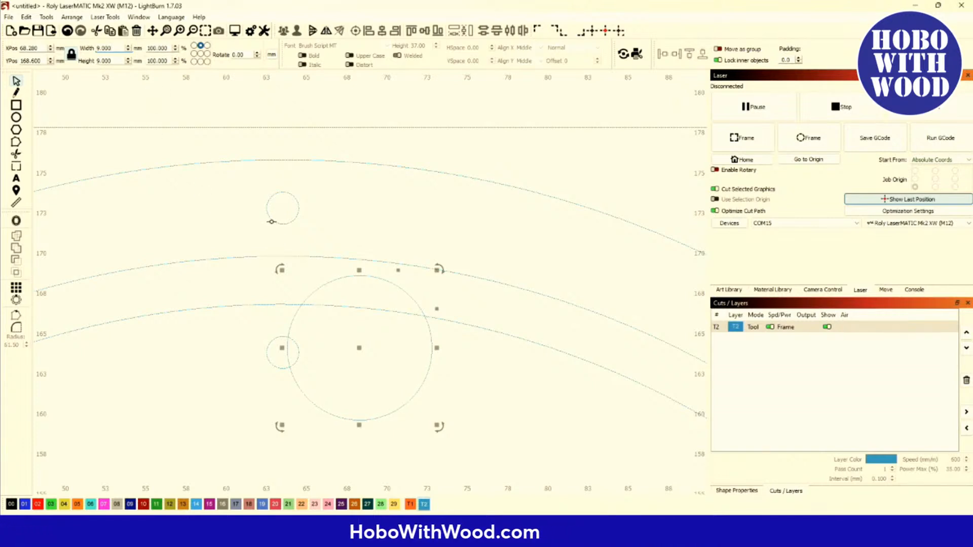
Centre the 9 mm circle midway between the two small circles so that it runs through both their centres
{"action": "left_click", "coordinate": [272, 222]}
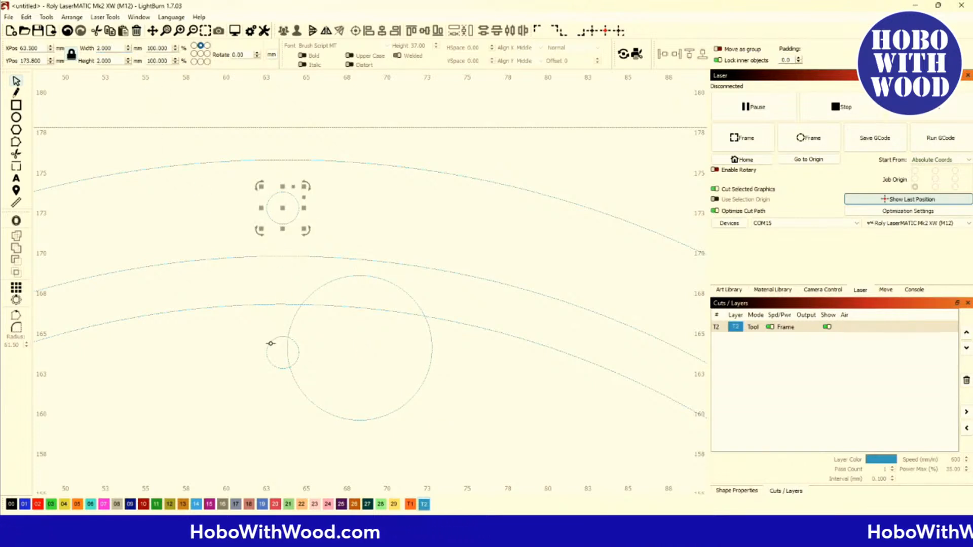
{"action": "left_click", "coordinate": [271, 343], "text": "shift"}
{"action": "left_click", "coordinate": [354, 30]}
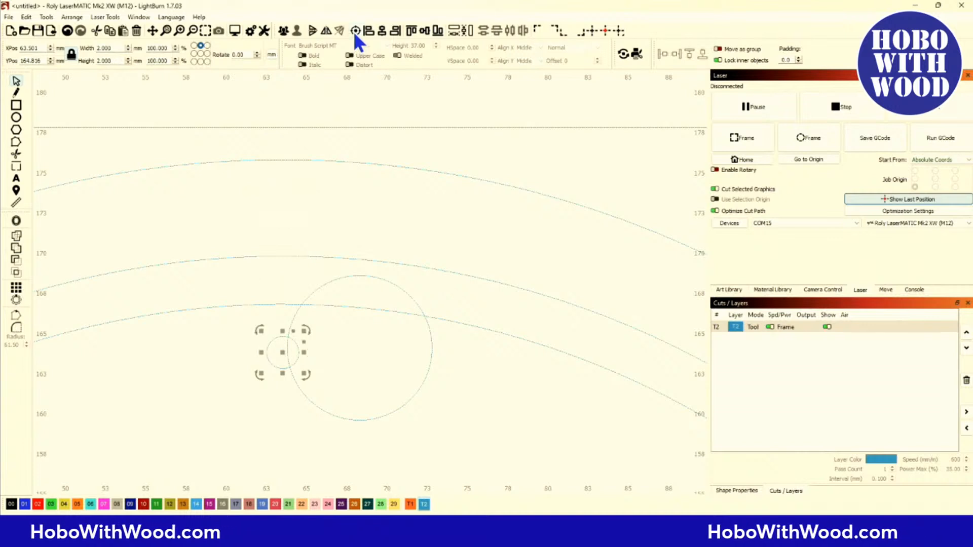
{"action": "left_click", "coordinate": [67, 30]}
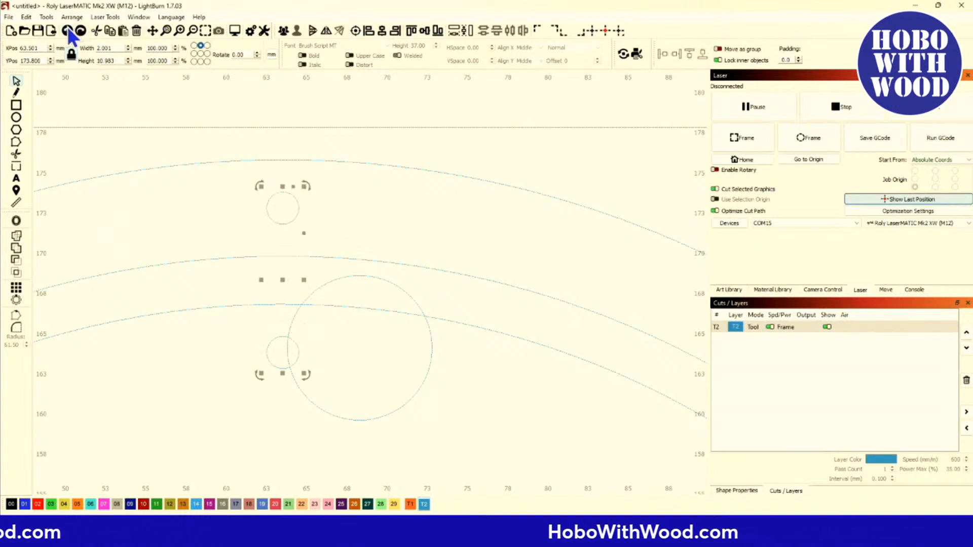
{"action": "left_click", "coordinate": [329, 281]}
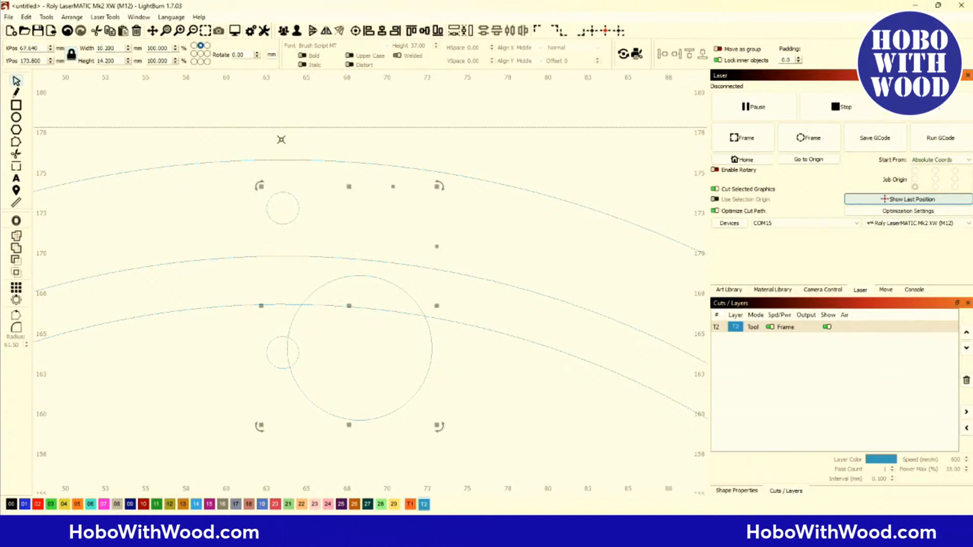
{"action": "left_click", "coordinate": [355, 31]}
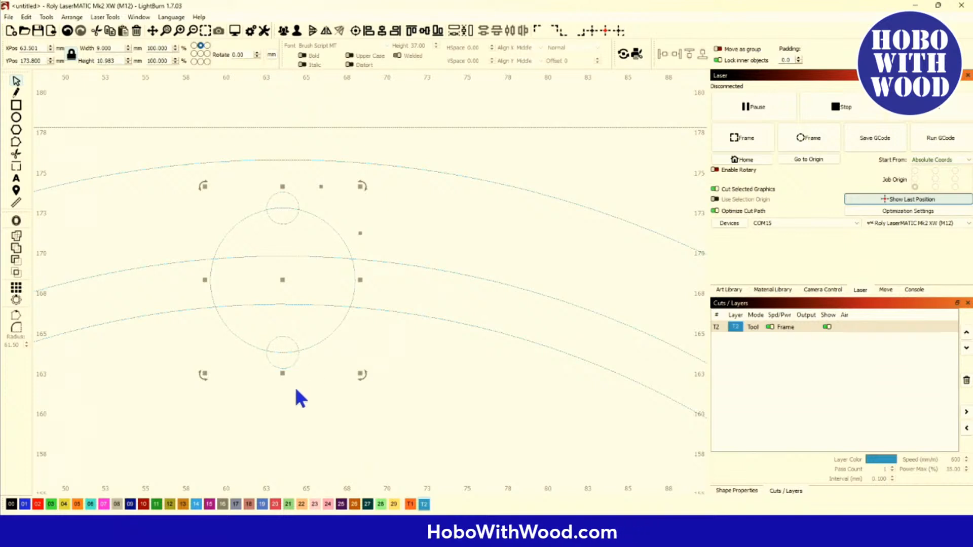
{"action": "left_click", "coordinate": [333, 406]}
Offset the 9 mm circle by 0.5 mm in both directions with corner style Corner, deleting the original circle
{"action": "scroll", "coordinate": [268, 350], "scroll_direction": "up", "scroll_amount": 3}
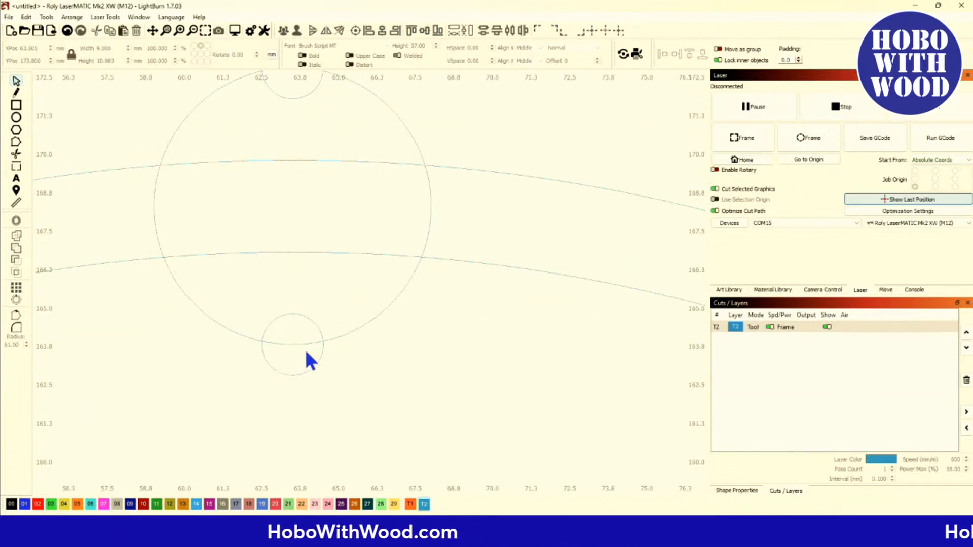
{"action": "scroll", "coordinate": [320, 355], "scroll_direction": "down", "scroll_amount": 3}
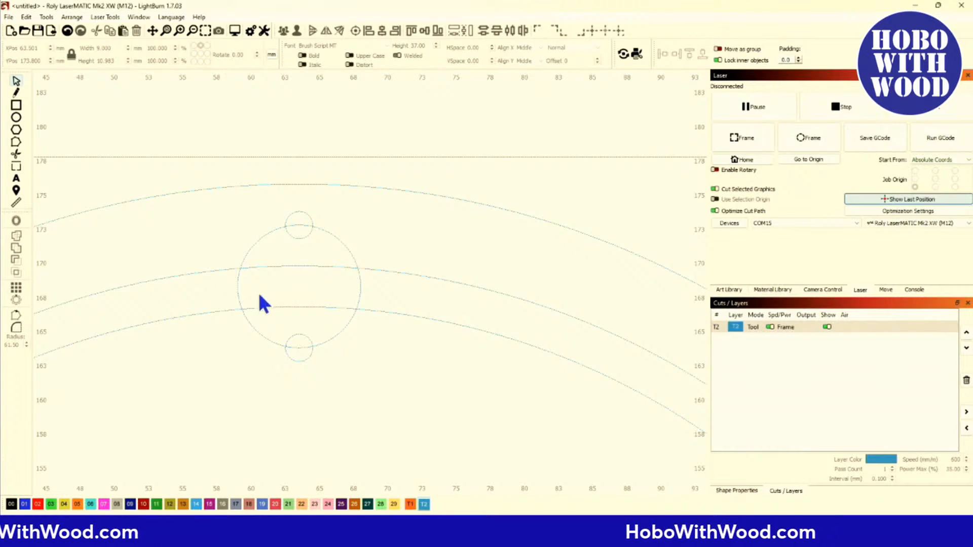
{"action": "left_click", "coordinate": [239, 301]}
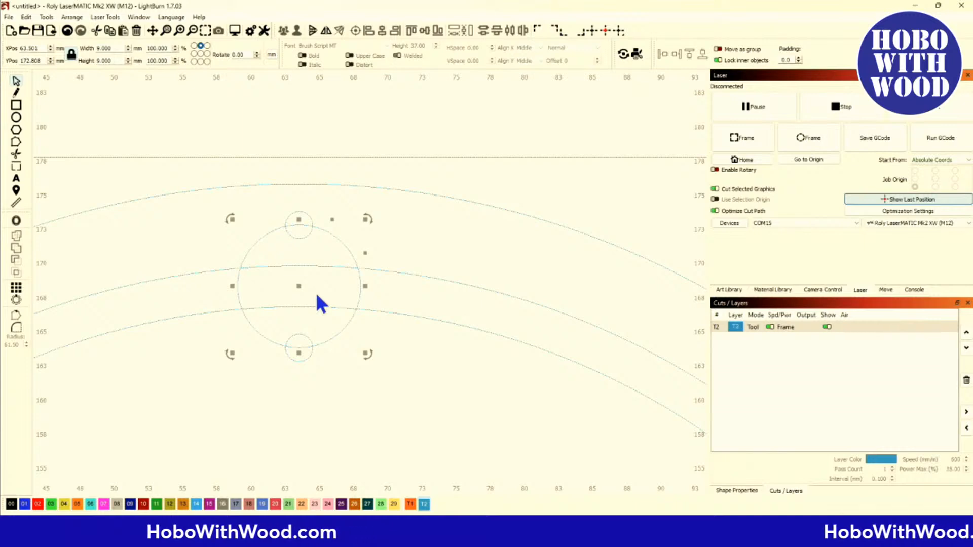
{"action": "left_click", "coordinate": [15, 220]}
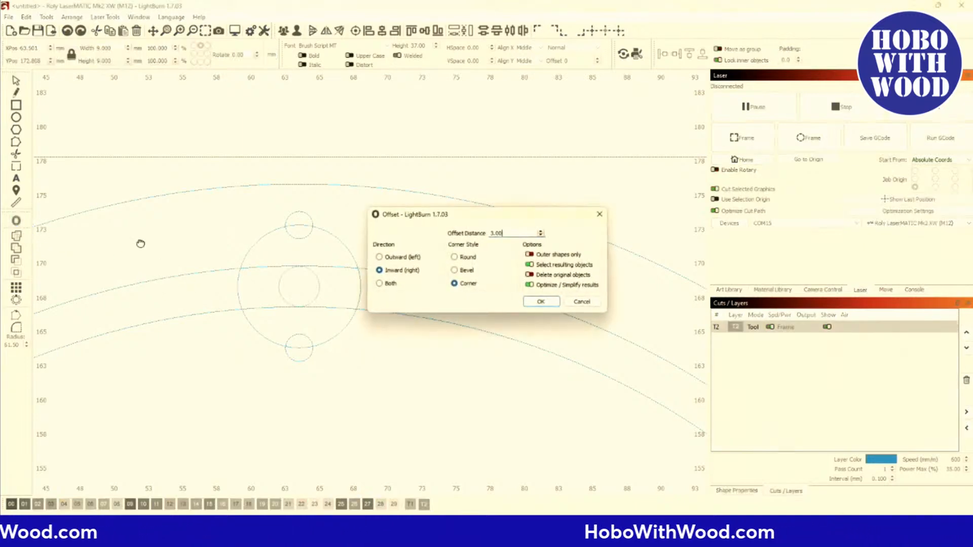
{"action": "left_click", "coordinate": [380, 283]}
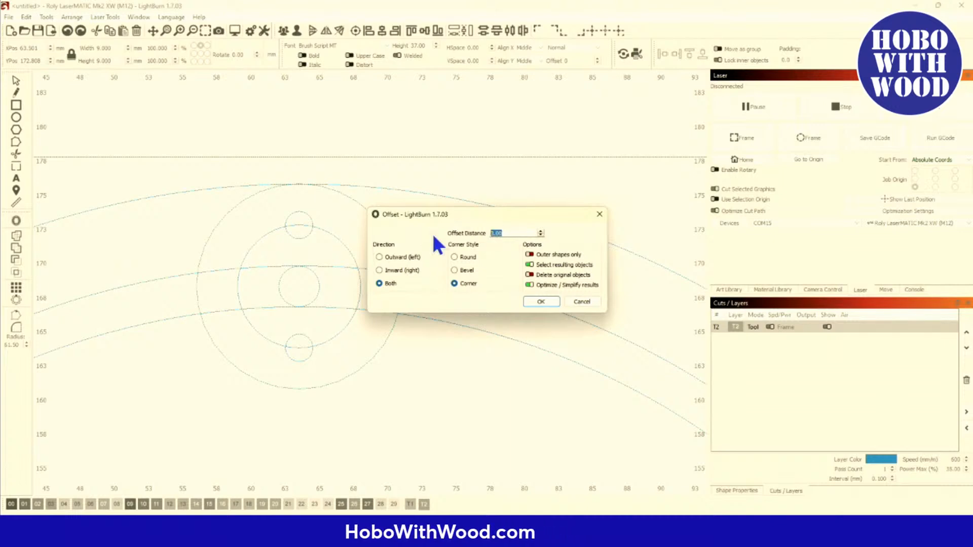
{"action": "type", "text": ".5"}
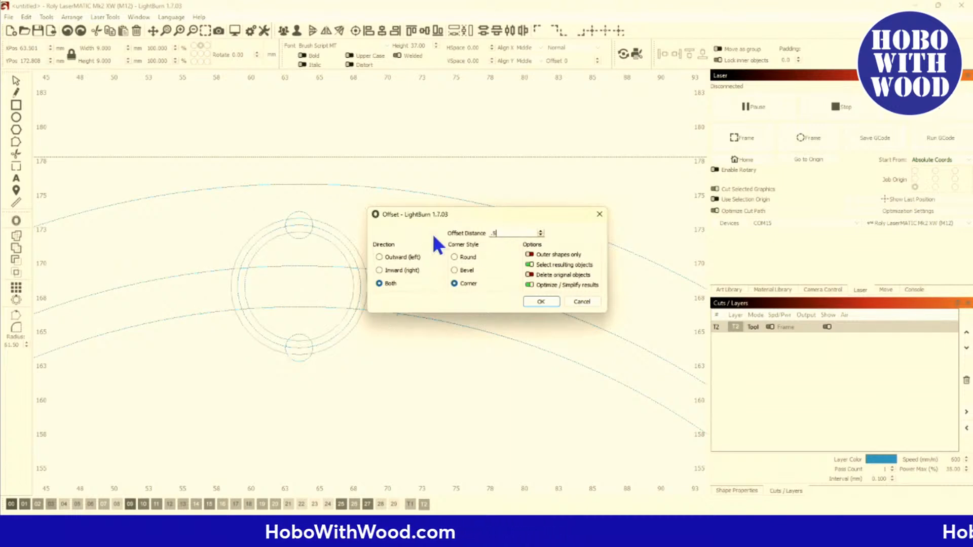
{"action": "left_click", "coordinate": [530, 275]}
{"action": "left_click", "coordinate": [541, 301]}
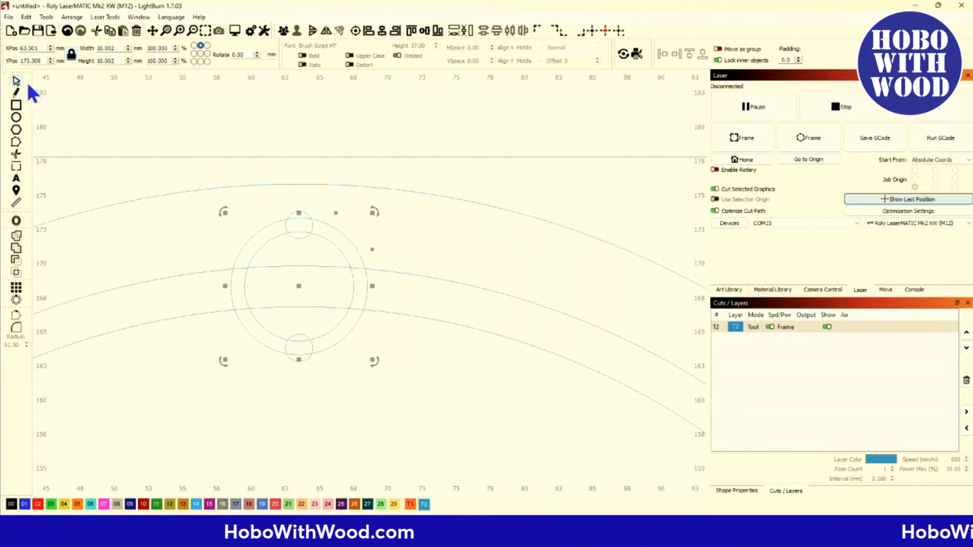
Group the two offset circles and move the ring out of the arch, just above the frame's upper-right corner
{"action": "left_click_drag", "start_coordinate": [260, 289], "coordinate": [203, 277]}
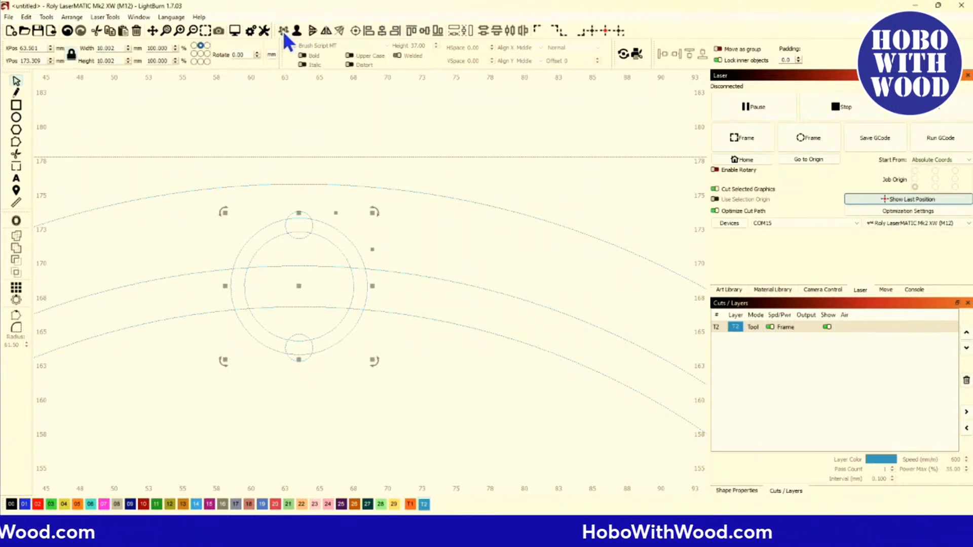
{"action": "scroll", "coordinate": [238, 192], "scroll_direction": "down", "scroll_amount": 3}
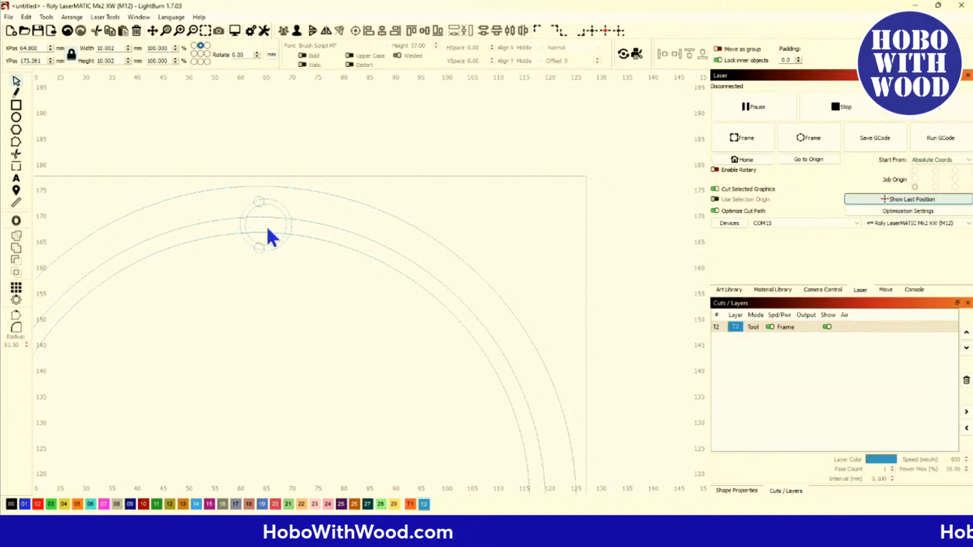
{"action": "scroll", "coordinate": [348, 351], "scroll_direction": "down", "scroll_amount": 5}
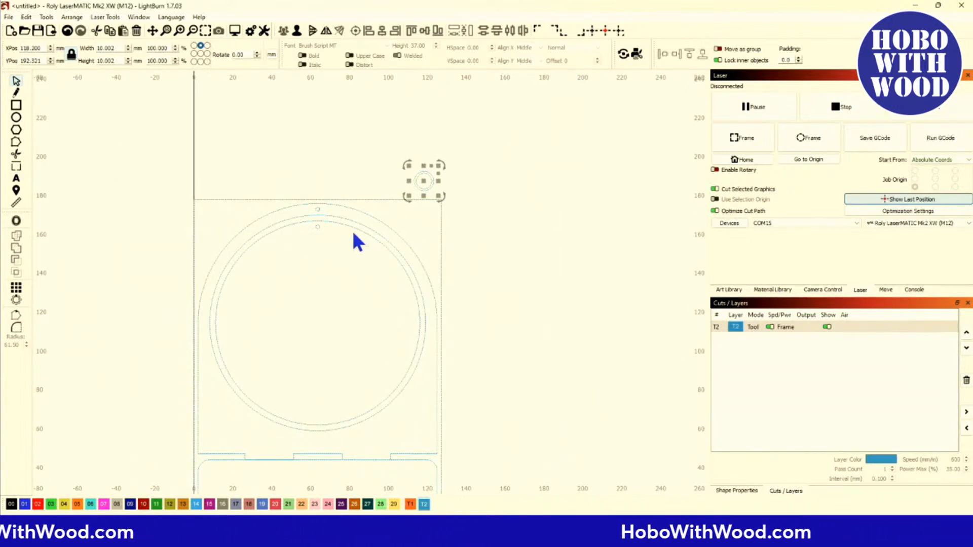
Examine the two small hanging holes and the large ring circles from the top to the bottom of the arched panel
{"action": "scroll", "coordinate": [334, 238], "scroll_direction": "up", "scroll_amount": 5}
{"action": "scroll", "coordinate": [308, 218], "scroll_direction": "down", "scroll_amount": 2}
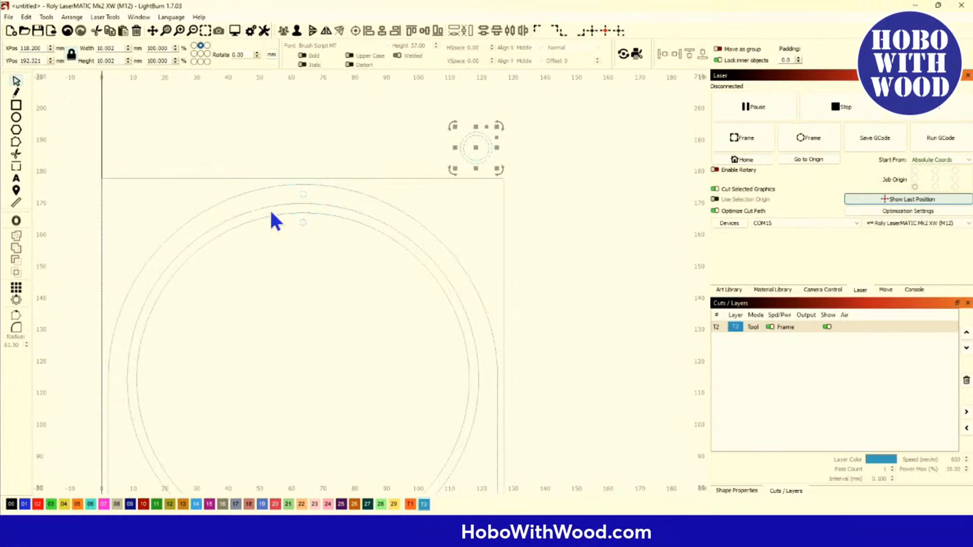
{"action": "scroll", "coordinate": [306, 210], "scroll_direction": "up", "scroll_amount": 8}
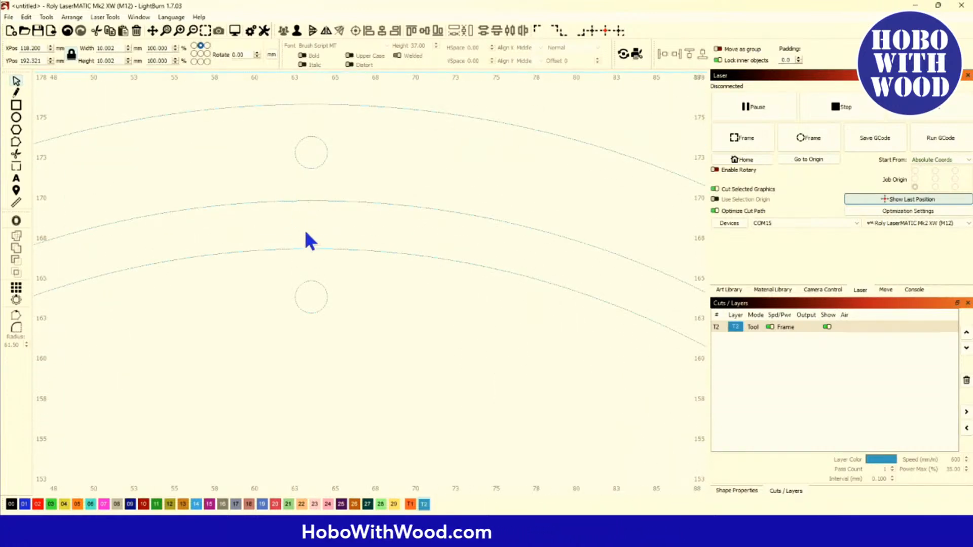
{"action": "scroll", "coordinate": [321, 248], "scroll_direction": "down", "scroll_amount": 10}
{"action": "scroll", "coordinate": [223, 400], "scroll_direction": "up", "scroll_amount": 4}
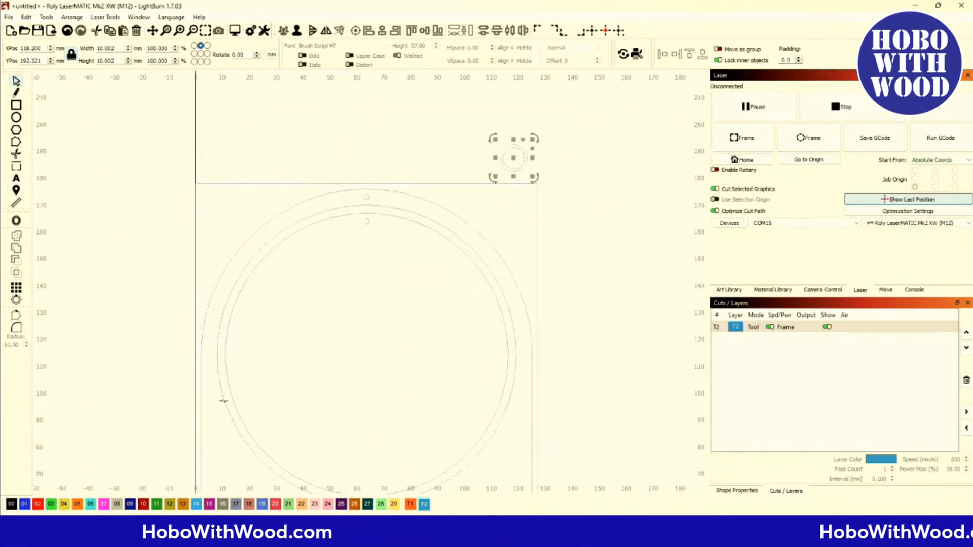
{"action": "scroll", "coordinate": [395, 466], "scroll_direction": "down", "scroll_amount": 3}
{"action": "scroll", "coordinate": [377, 468], "scroll_direction": "up", "scroll_amount": 3}
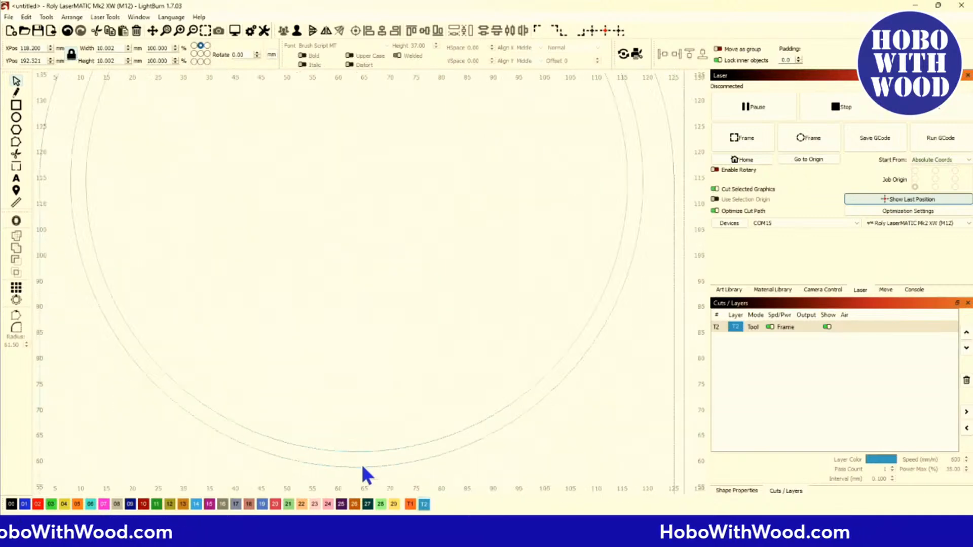
{"action": "scroll", "coordinate": [367, 475], "scroll_direction": "down", "scroll_amount": 3}
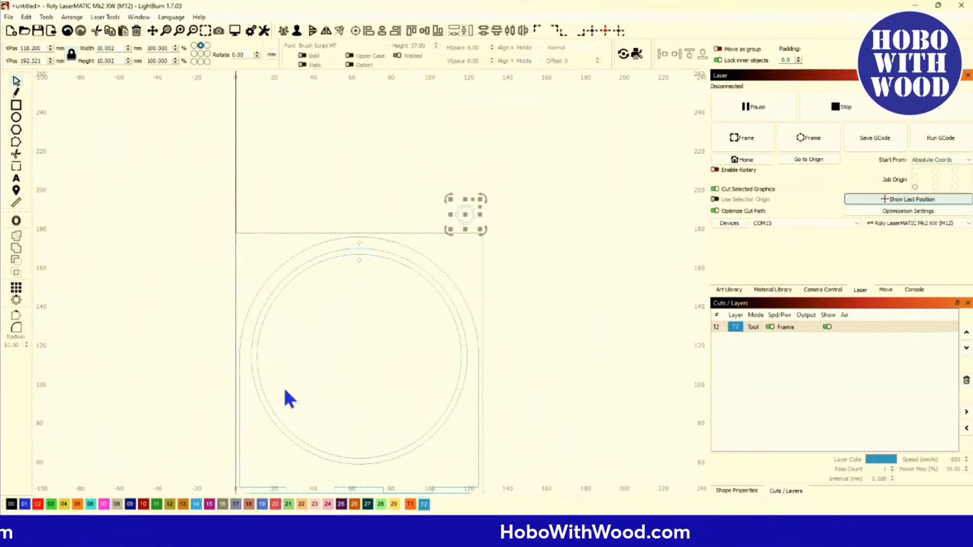
{"action": "scroll", "coordinate": [409, 306], "scroll_direction": "up", "scroll_amount": 3}
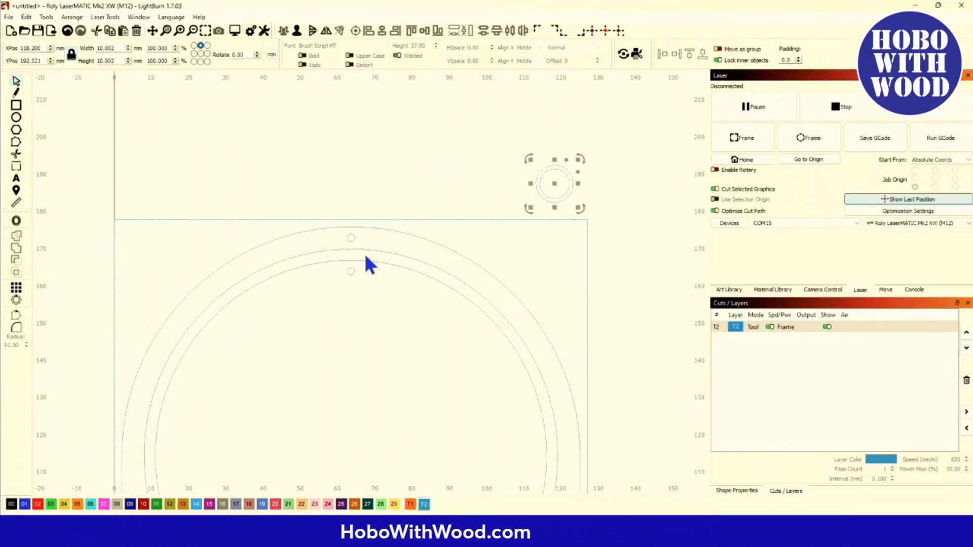
{"action": "scroll", "coordinate": [362, 257], "scroll_direction": "up", "scroll_amount": 3}
{"action": "scroll", "coordinate": [343, 238], "scroll_direction": "down", "scroll_amount": 3}
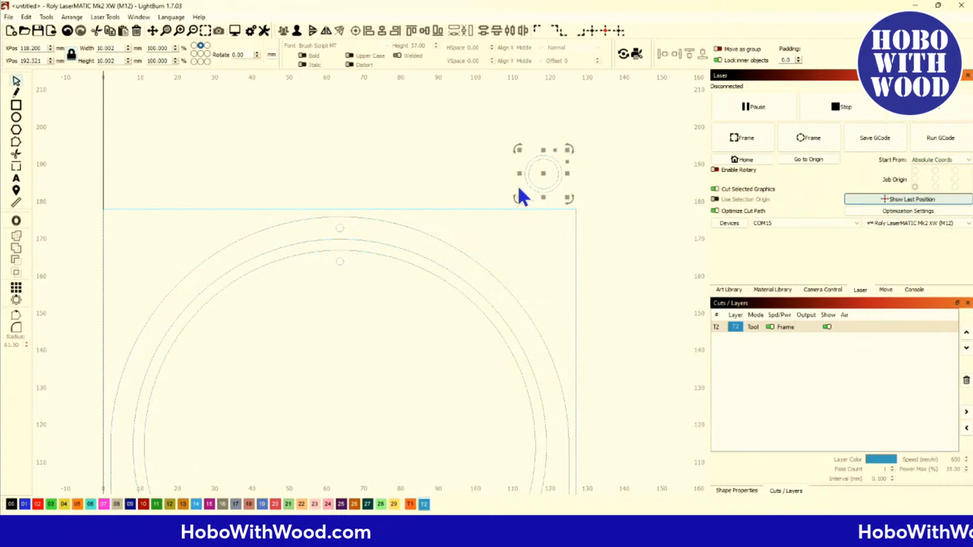
Move the small ring back to the top of the arch so it passes through both hanging holes
{"action": "left_click_drag", "start_coordinate": [545, 175], "coordinate": [343, 248]}
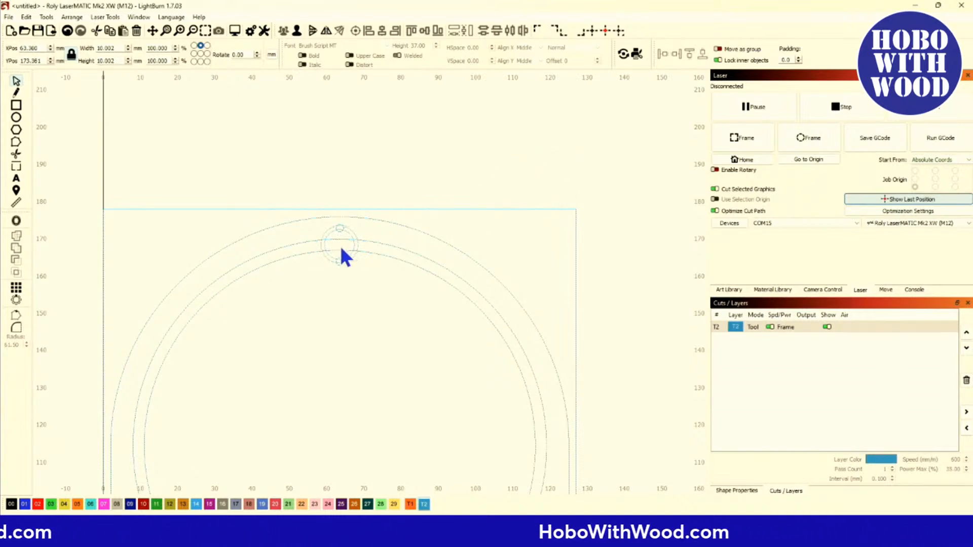
{"action": "scroll", "coordinate": [340, 248], "scroll_direction": "up", "scroll_amount": 3}
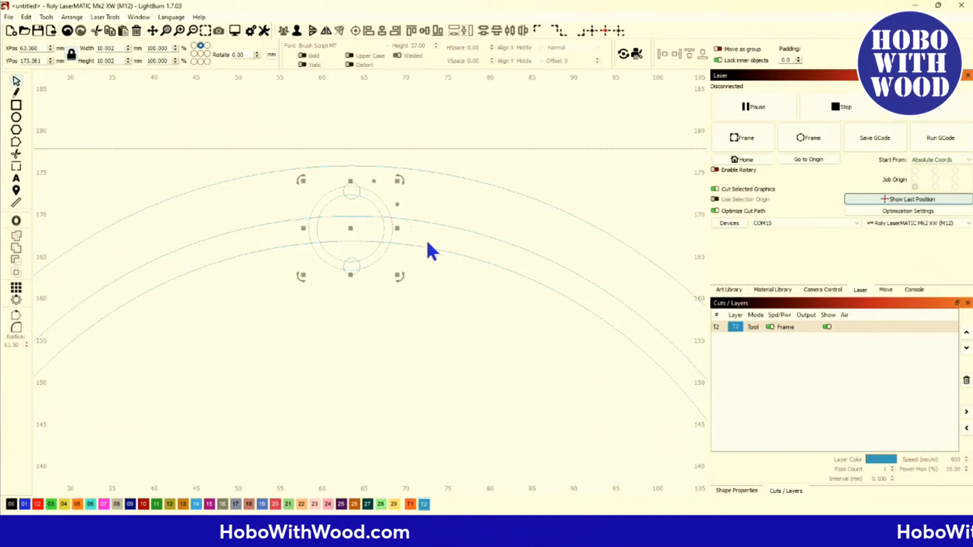
{"action": "scroll", "coordinate": [222, 329], "scroll_direction": "down", "scroll_amount": 3}
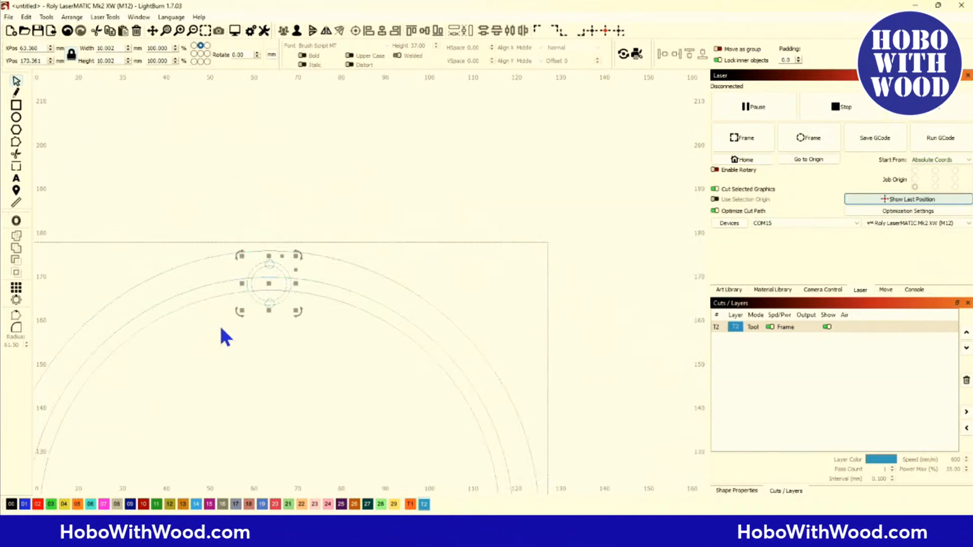
{"action": "scroll", "coordinate": [221, 328], "scroll_direction": "down", "scroll_amount": 2}
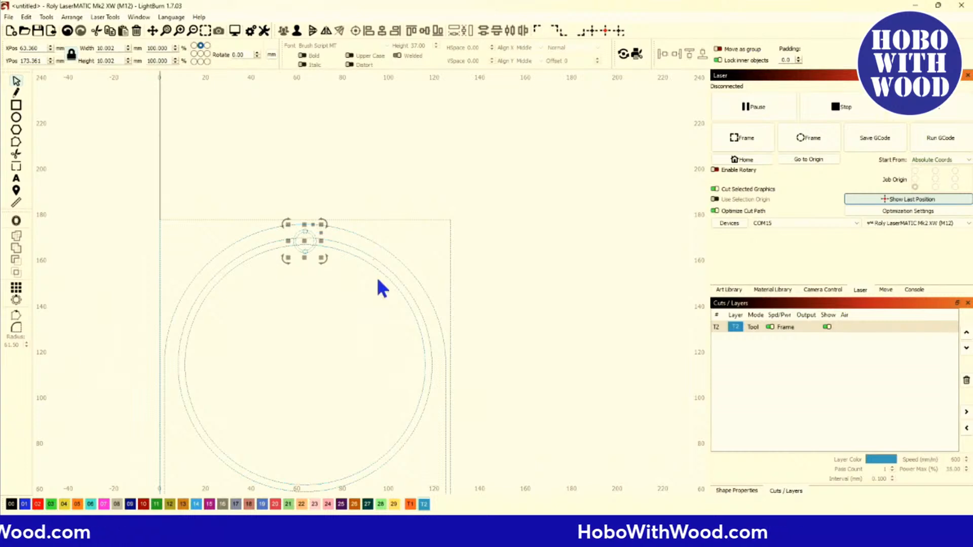